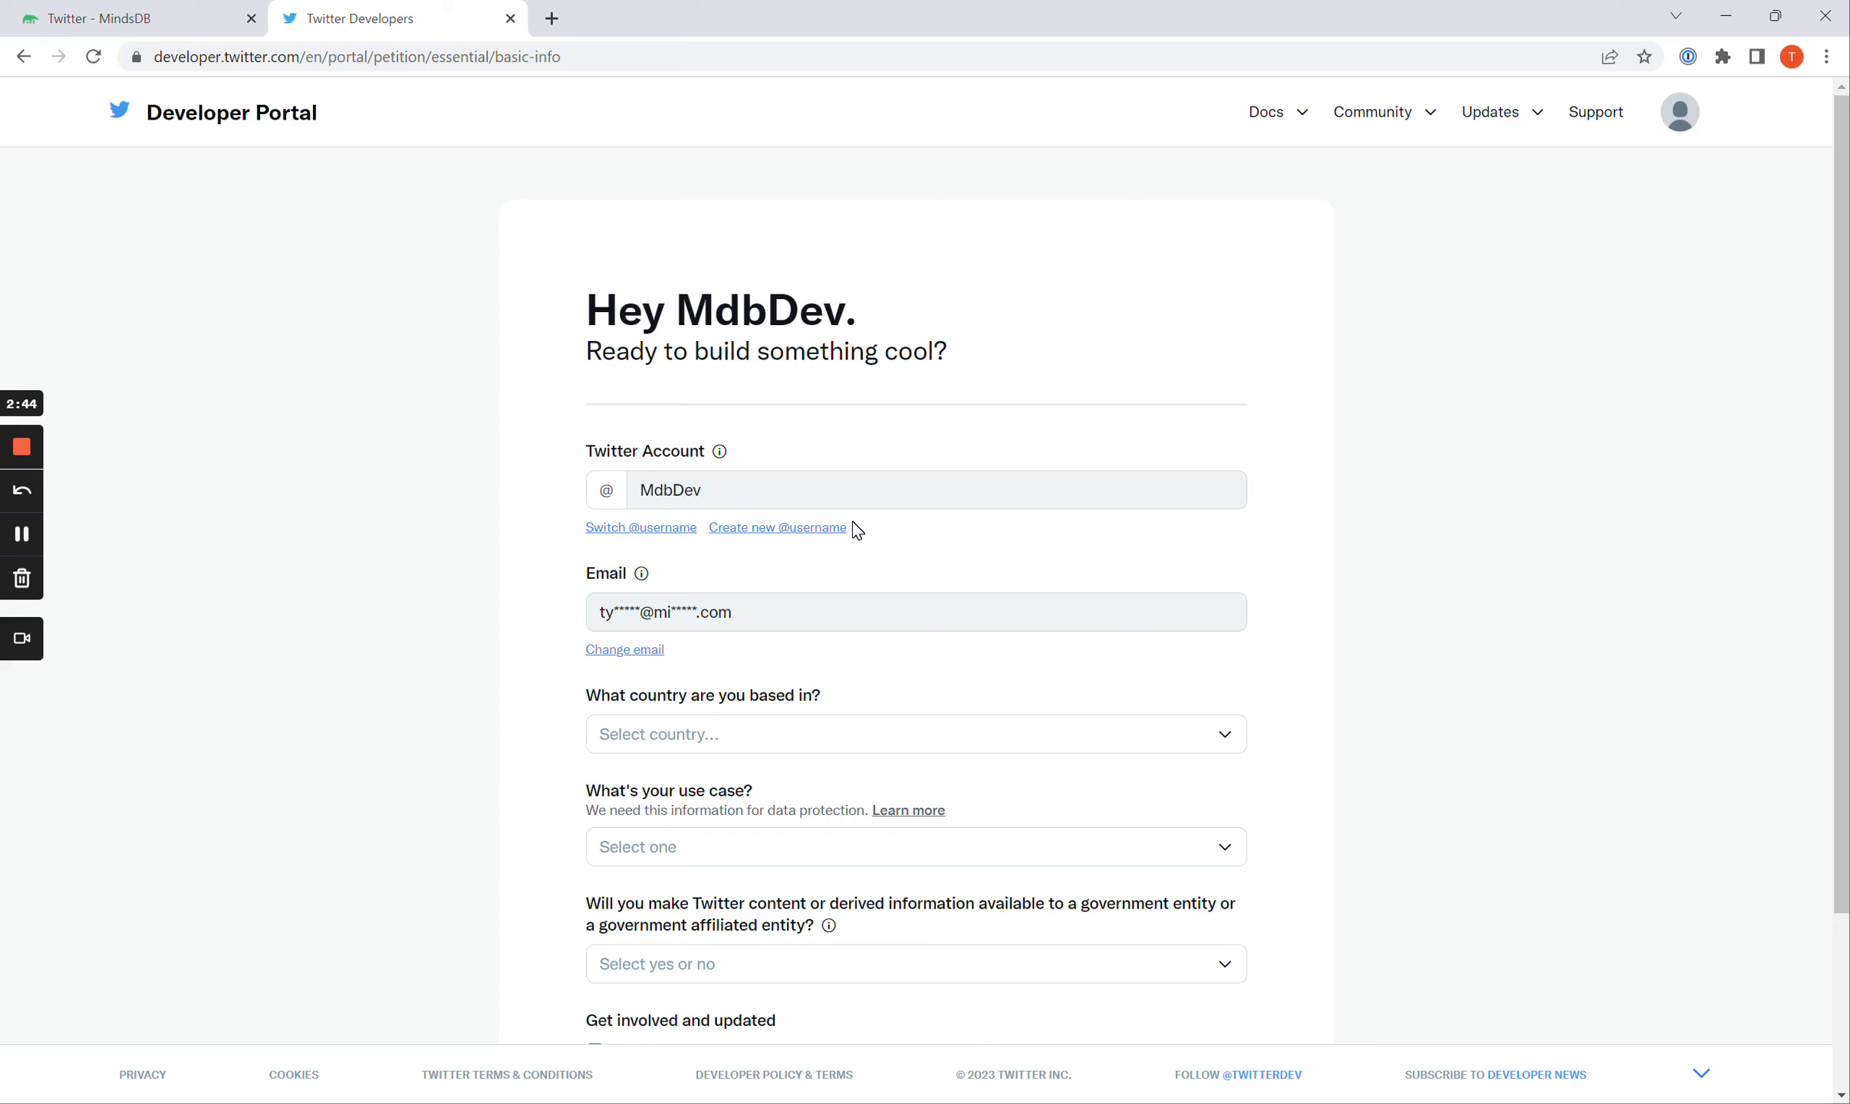
- Set the country you are based in to United States in the developer sign-up form
{"action": "scroll", "coordinate": [856, 530], "scroll_direction": "down", "scroll_amount": 3}
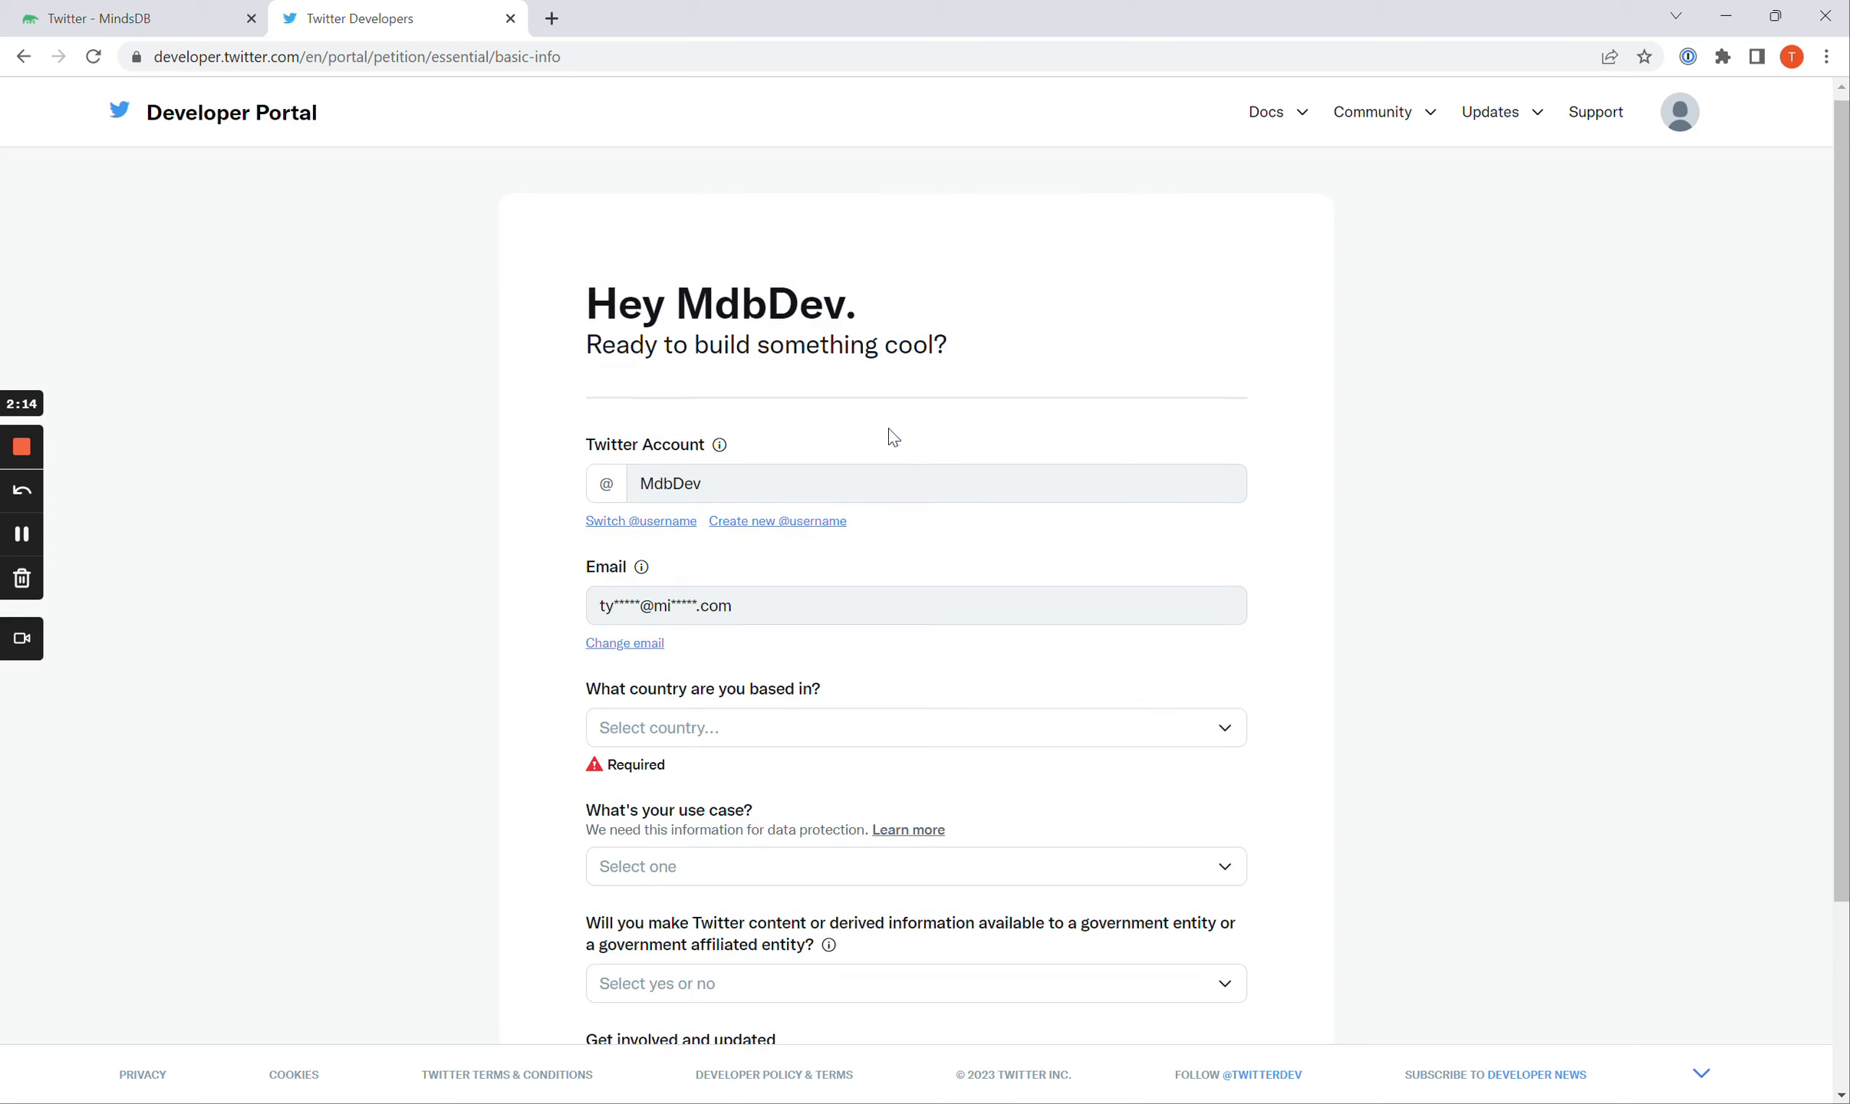
{"action": "scroll", "coordinate": [889, 428], "scroll_direction": "down", "scroll_amount": 3}
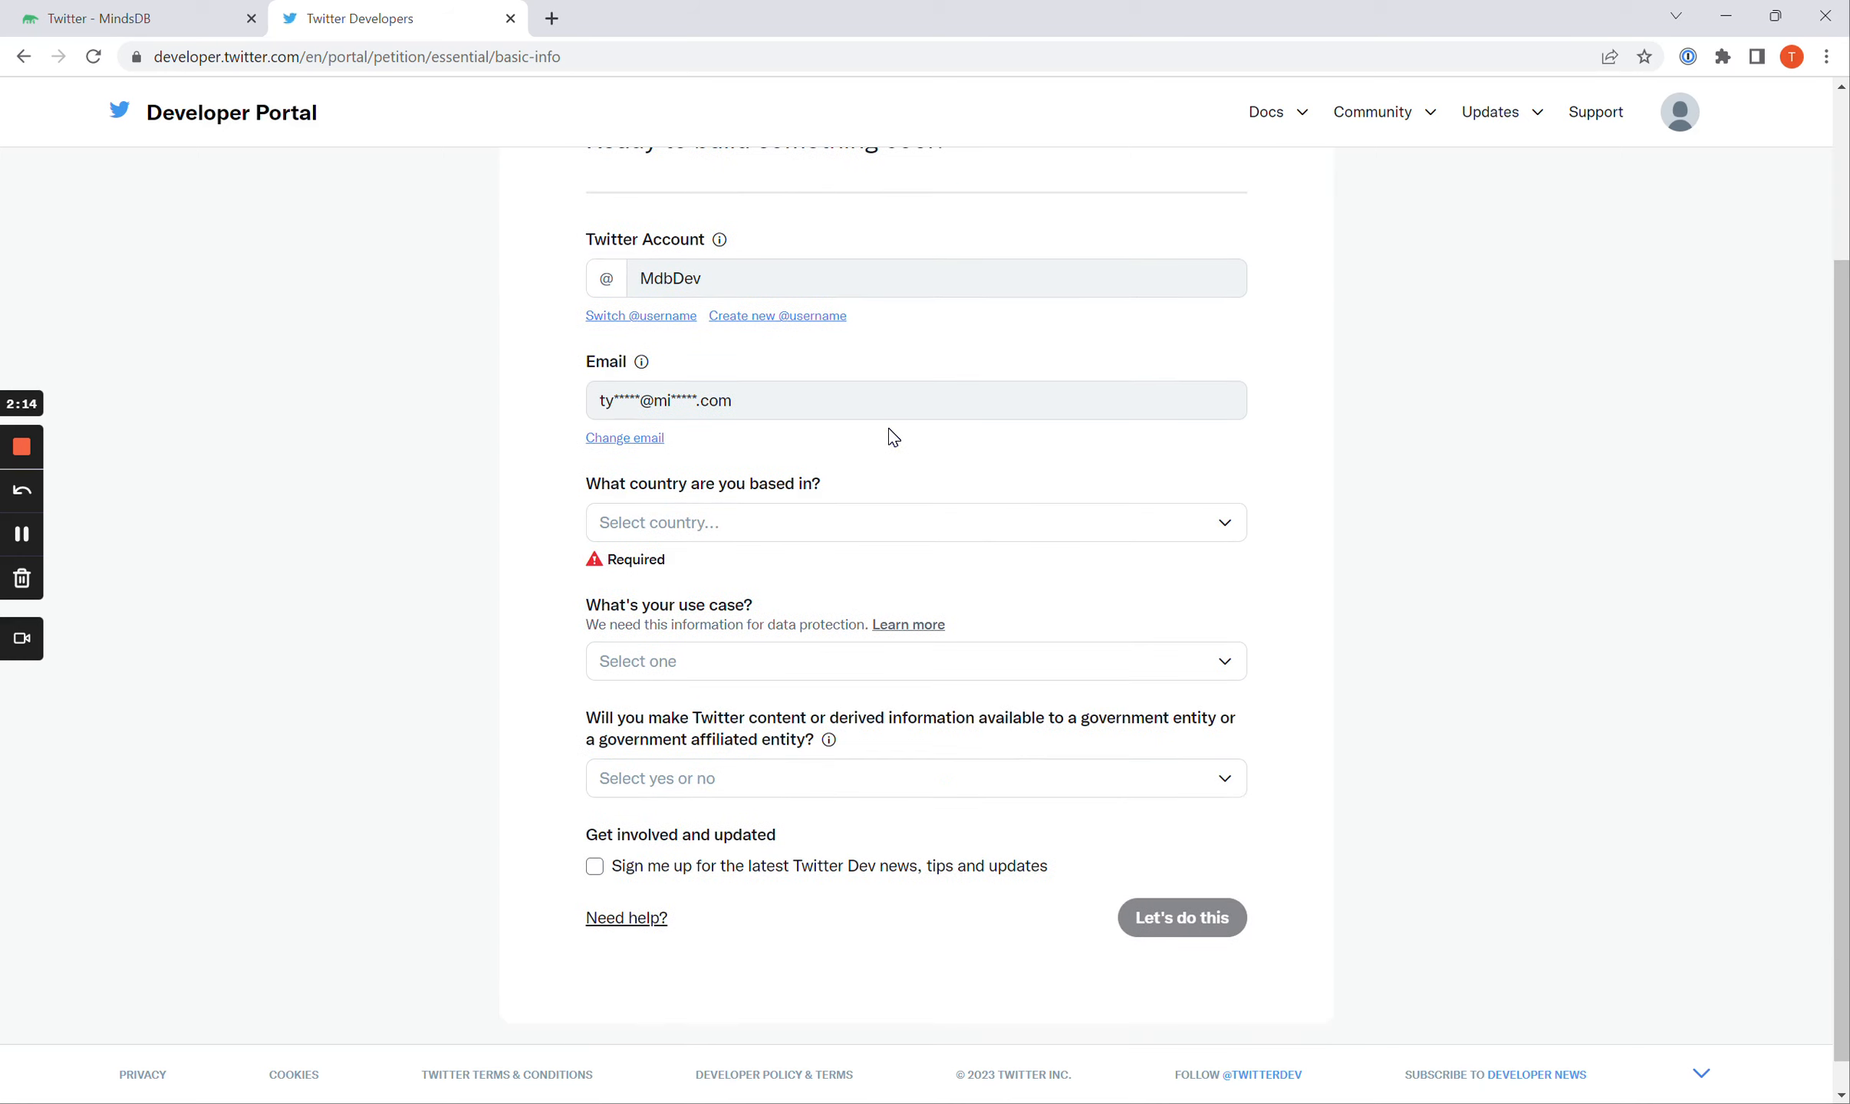
{"action": "left_click", "coordinate": [833, 524]}
{"action": "key", "text": "u"}
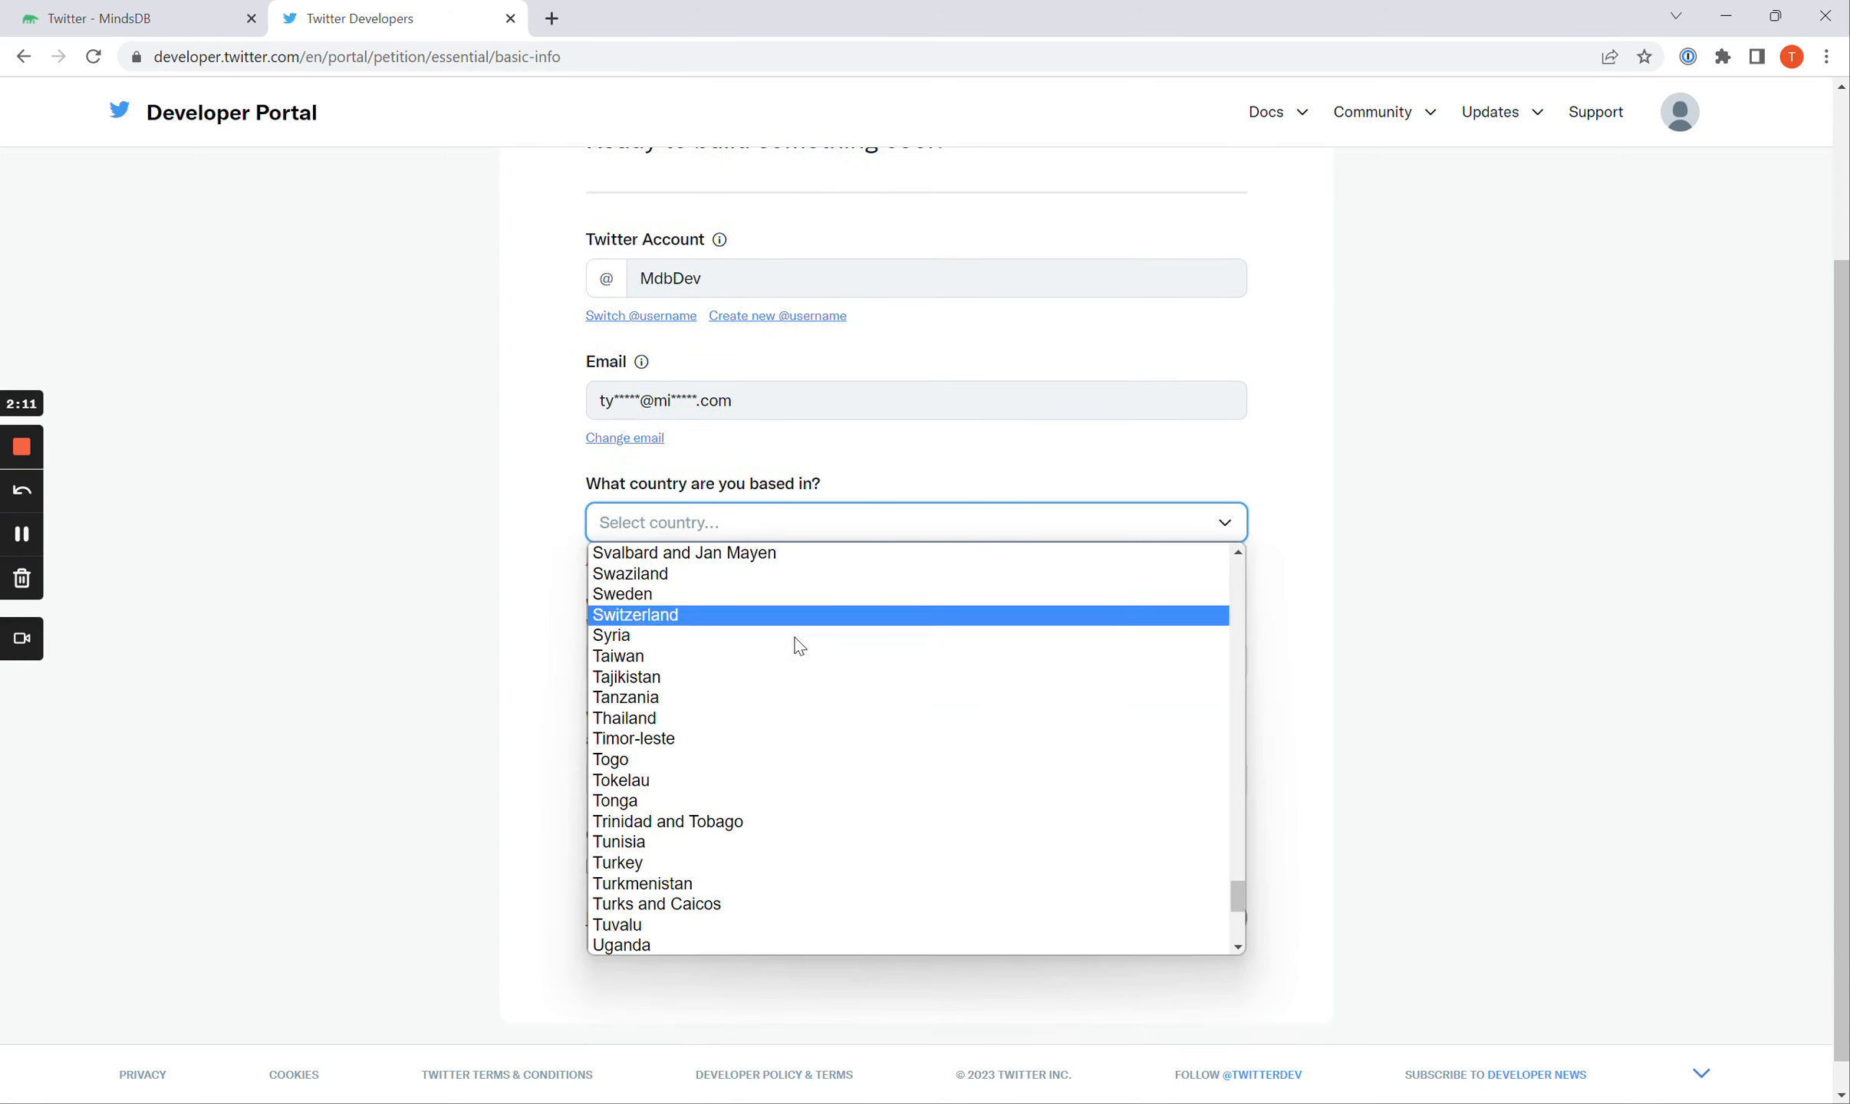
{"action": "scroll", "coordinate": [776, 693], "scroll_direction": "down", "scroll_amount": 1}
{"action": "scroll", "coordinate": [772, 691], "scroll_direction": "down", "scroll_amount": 2}
{"action": "left_click", "coordinate": [618, 885]}
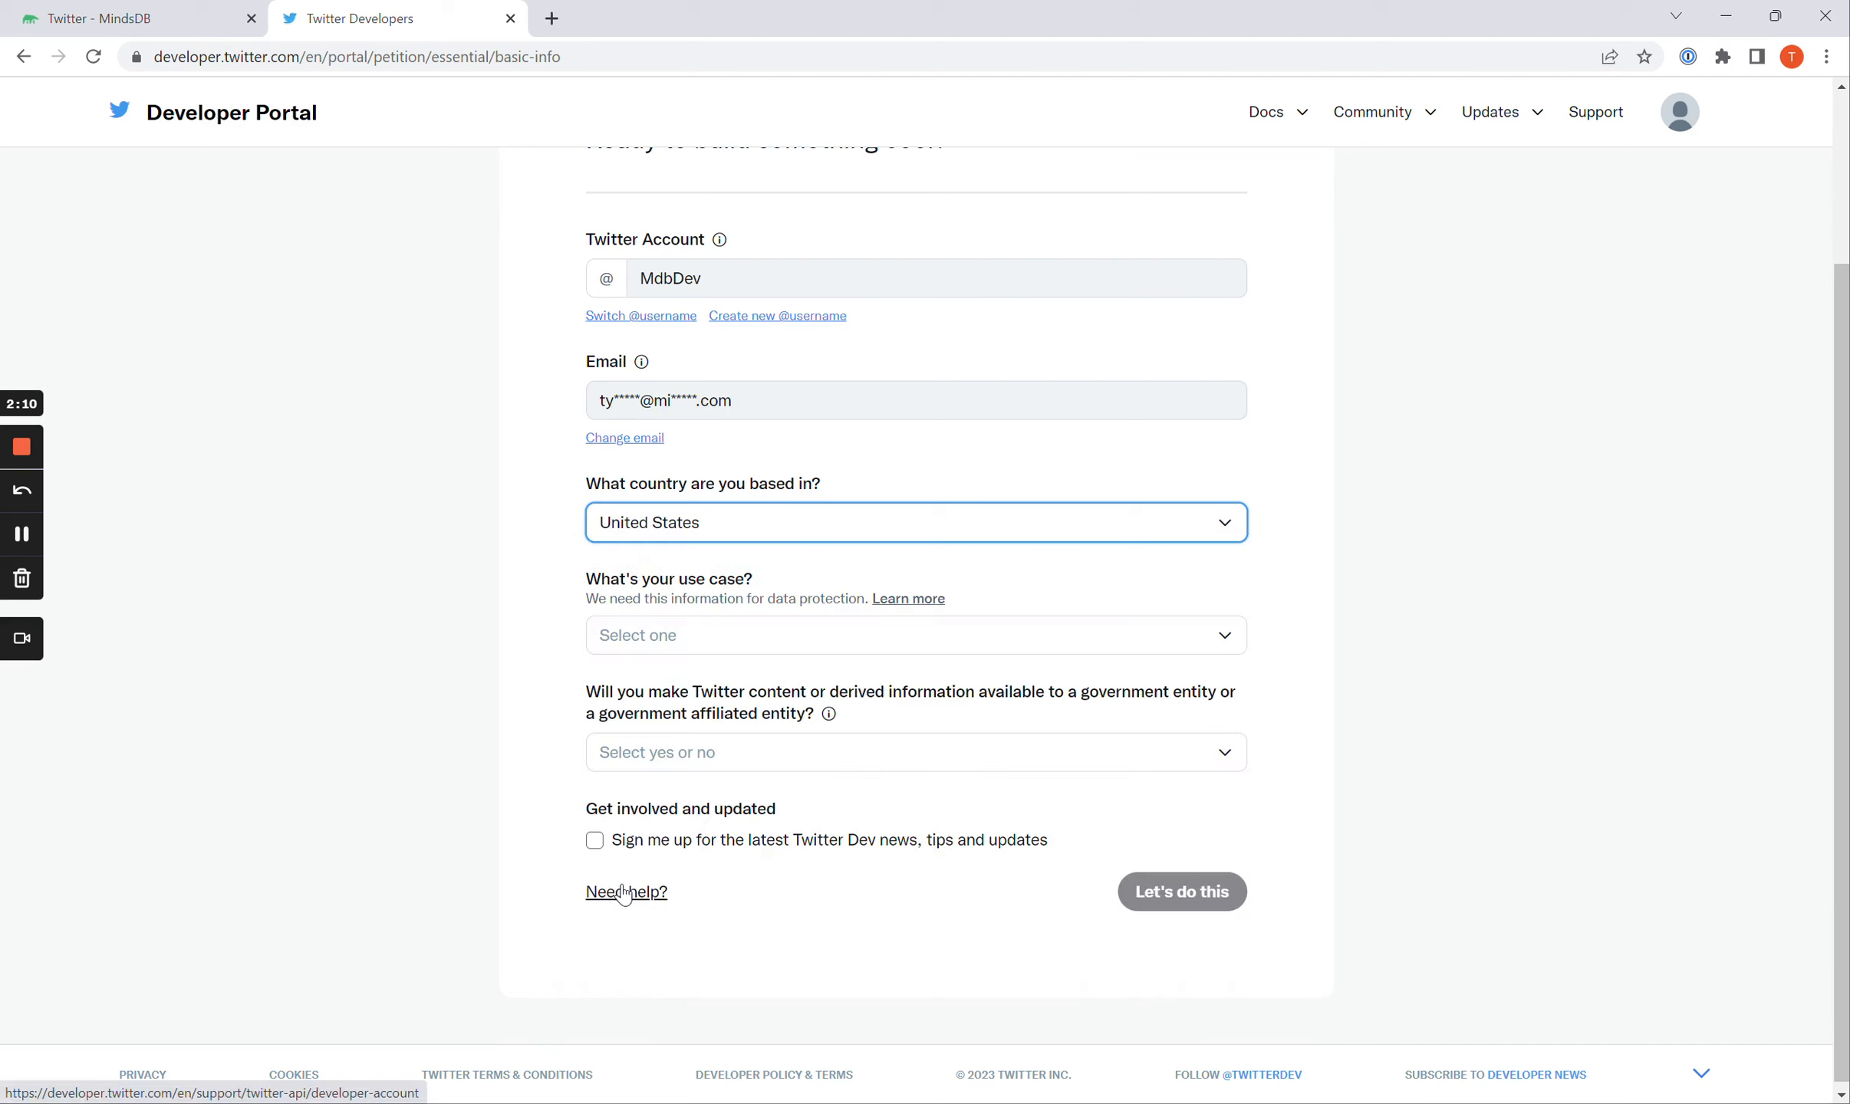
- Set the use case to Exploring the API, answer No to the government entity question, and proceed to the developer agreement
{"action": "left_click", "coordinate": [832, 634]}
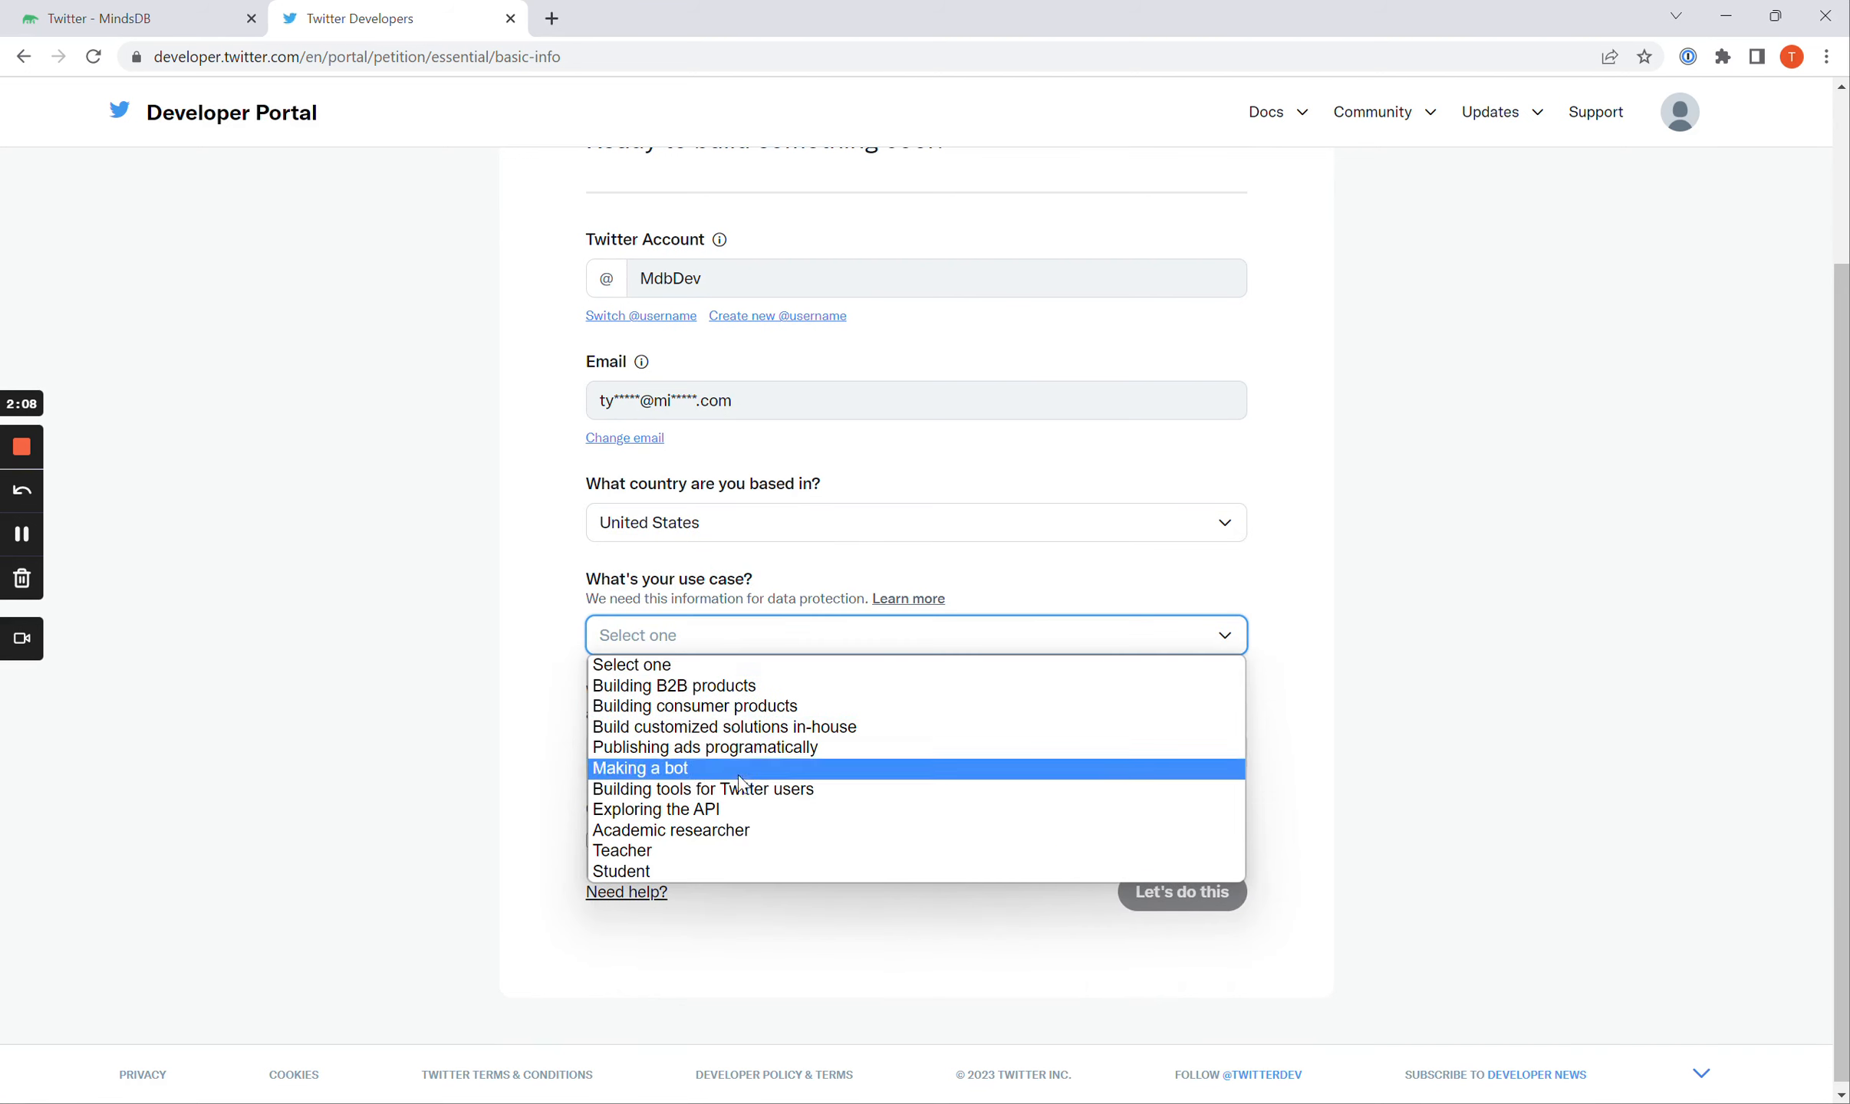
{"action": "left_click", "coordinate": [726, 815]}
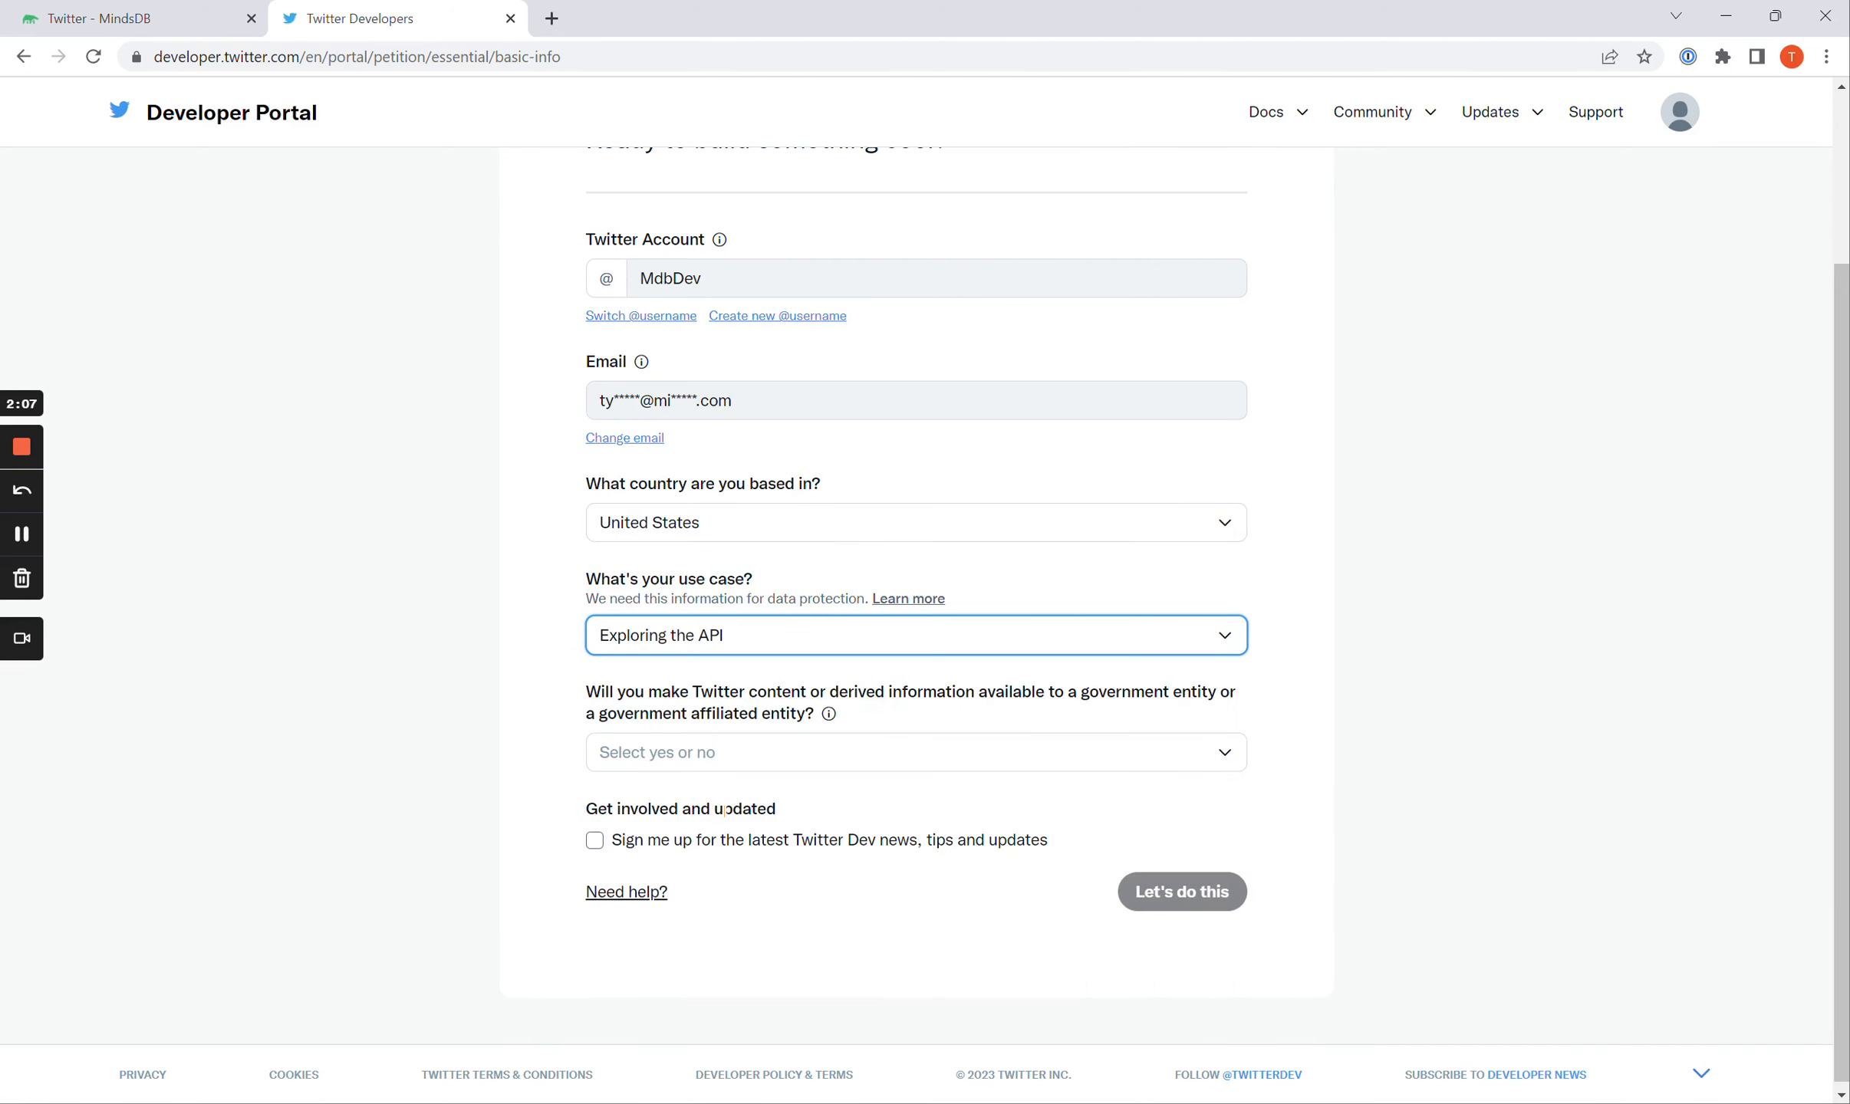
{"action": "left_click", "coordinate": [790, 765]}
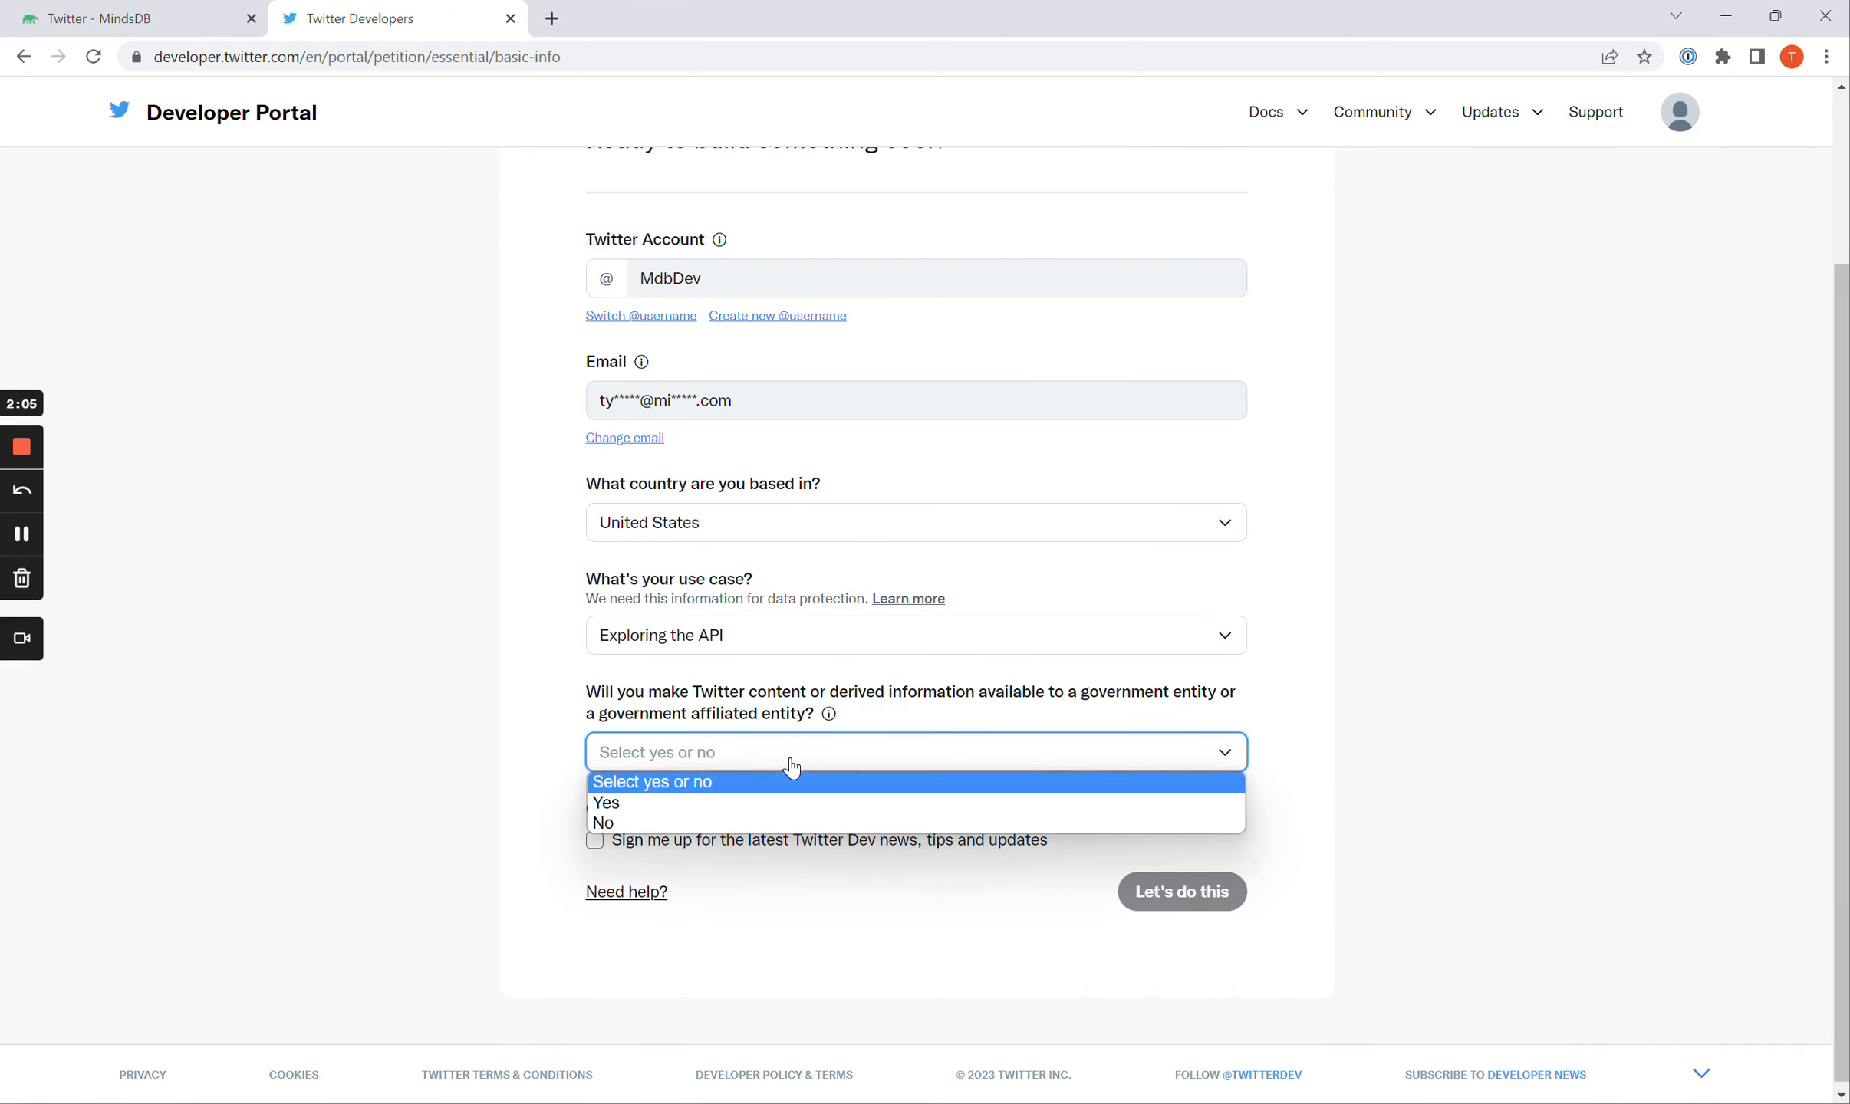
{"action": "left_click", "coordinate": [707, 823]}
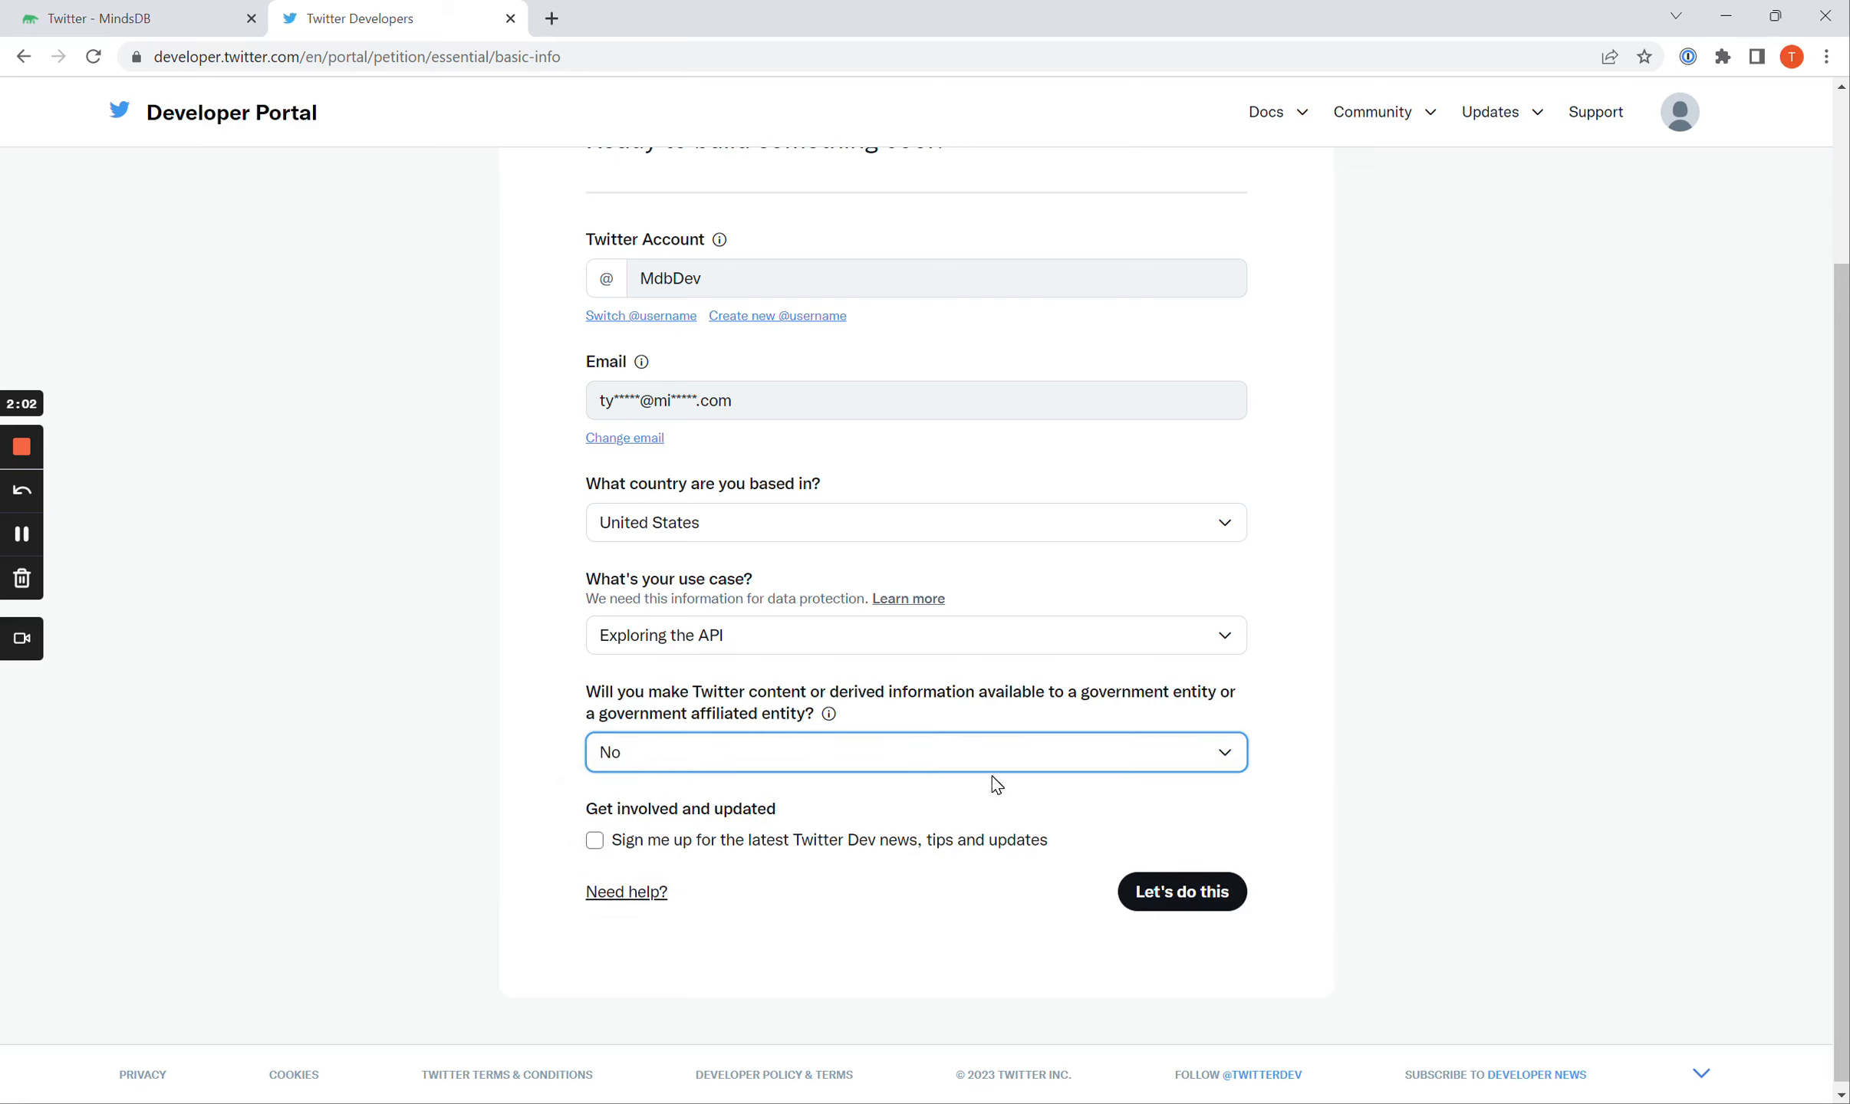
{"action": "left_click", "coordinate": [1181, 893]}
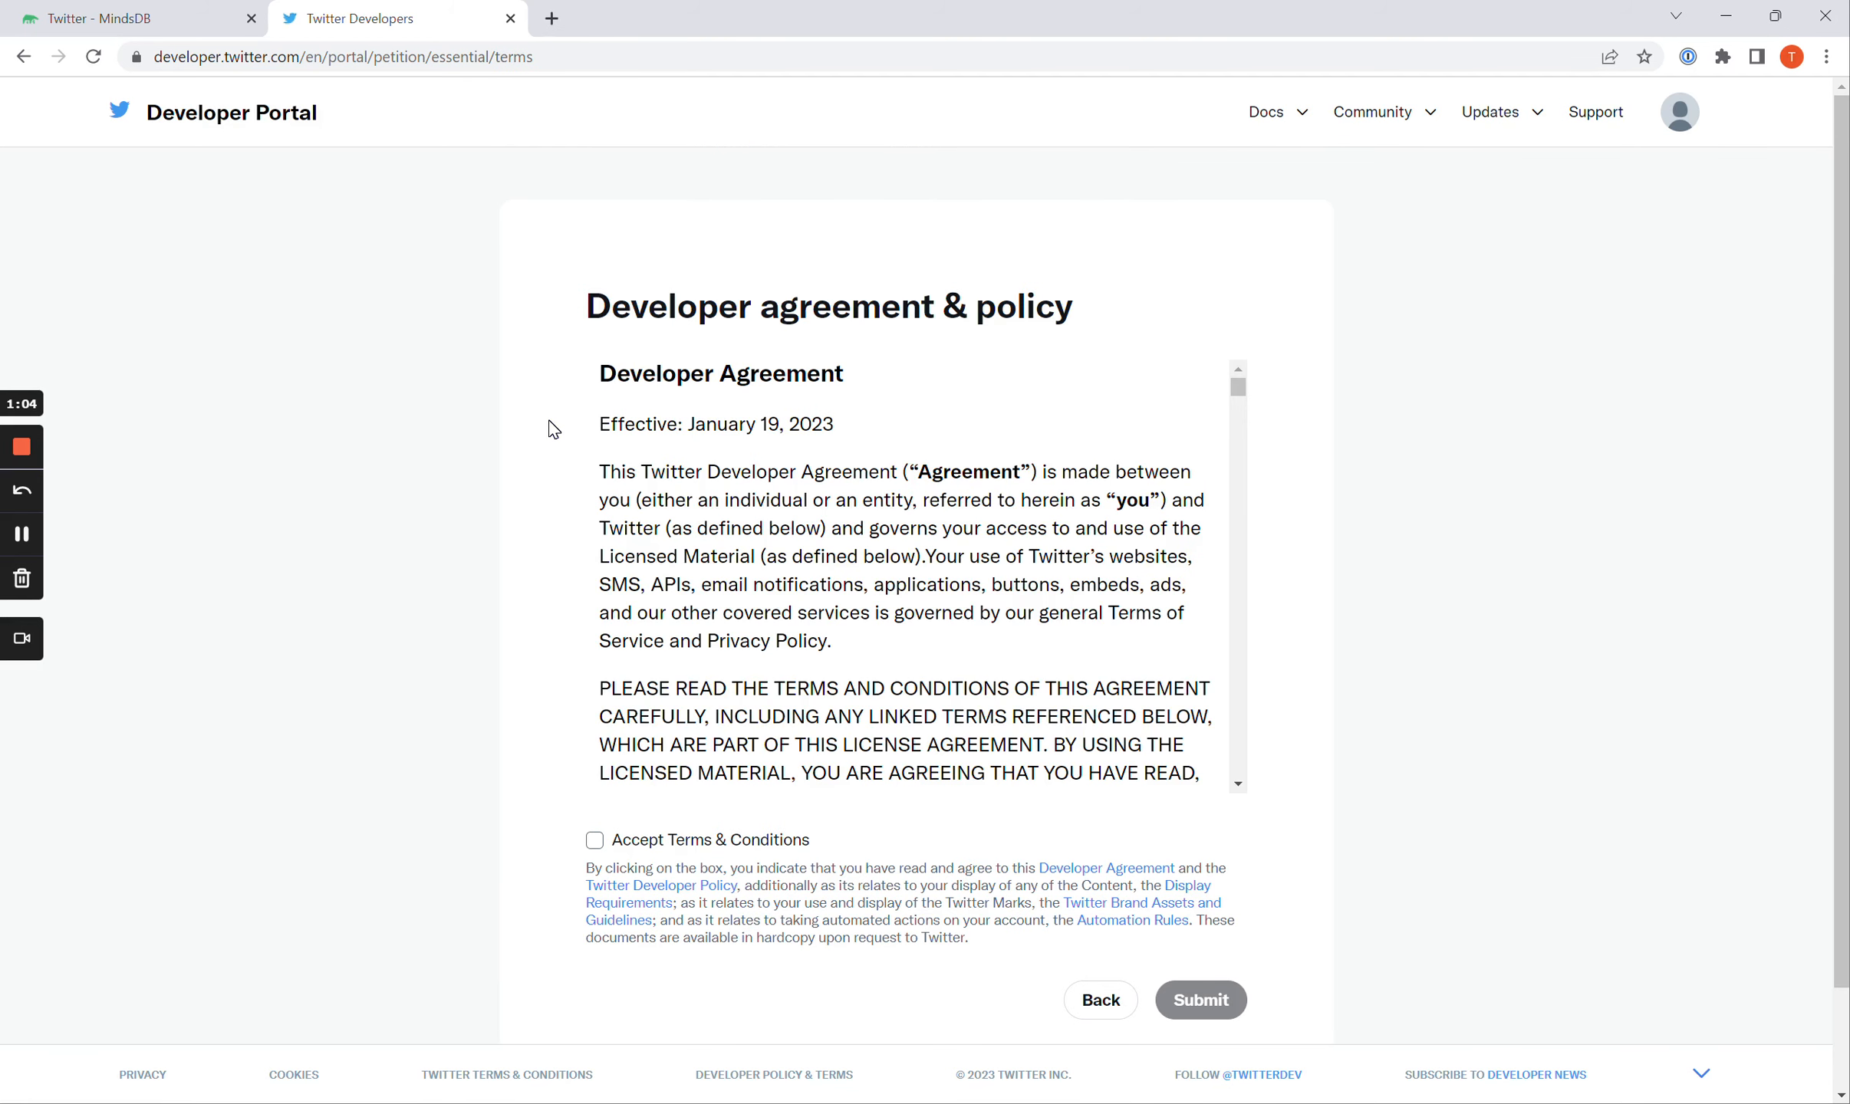
- Accept the Terms & Conditions of the developer agreement and submit the Essential access application
{"action": "left_click", "coordinate": [594, 840]}
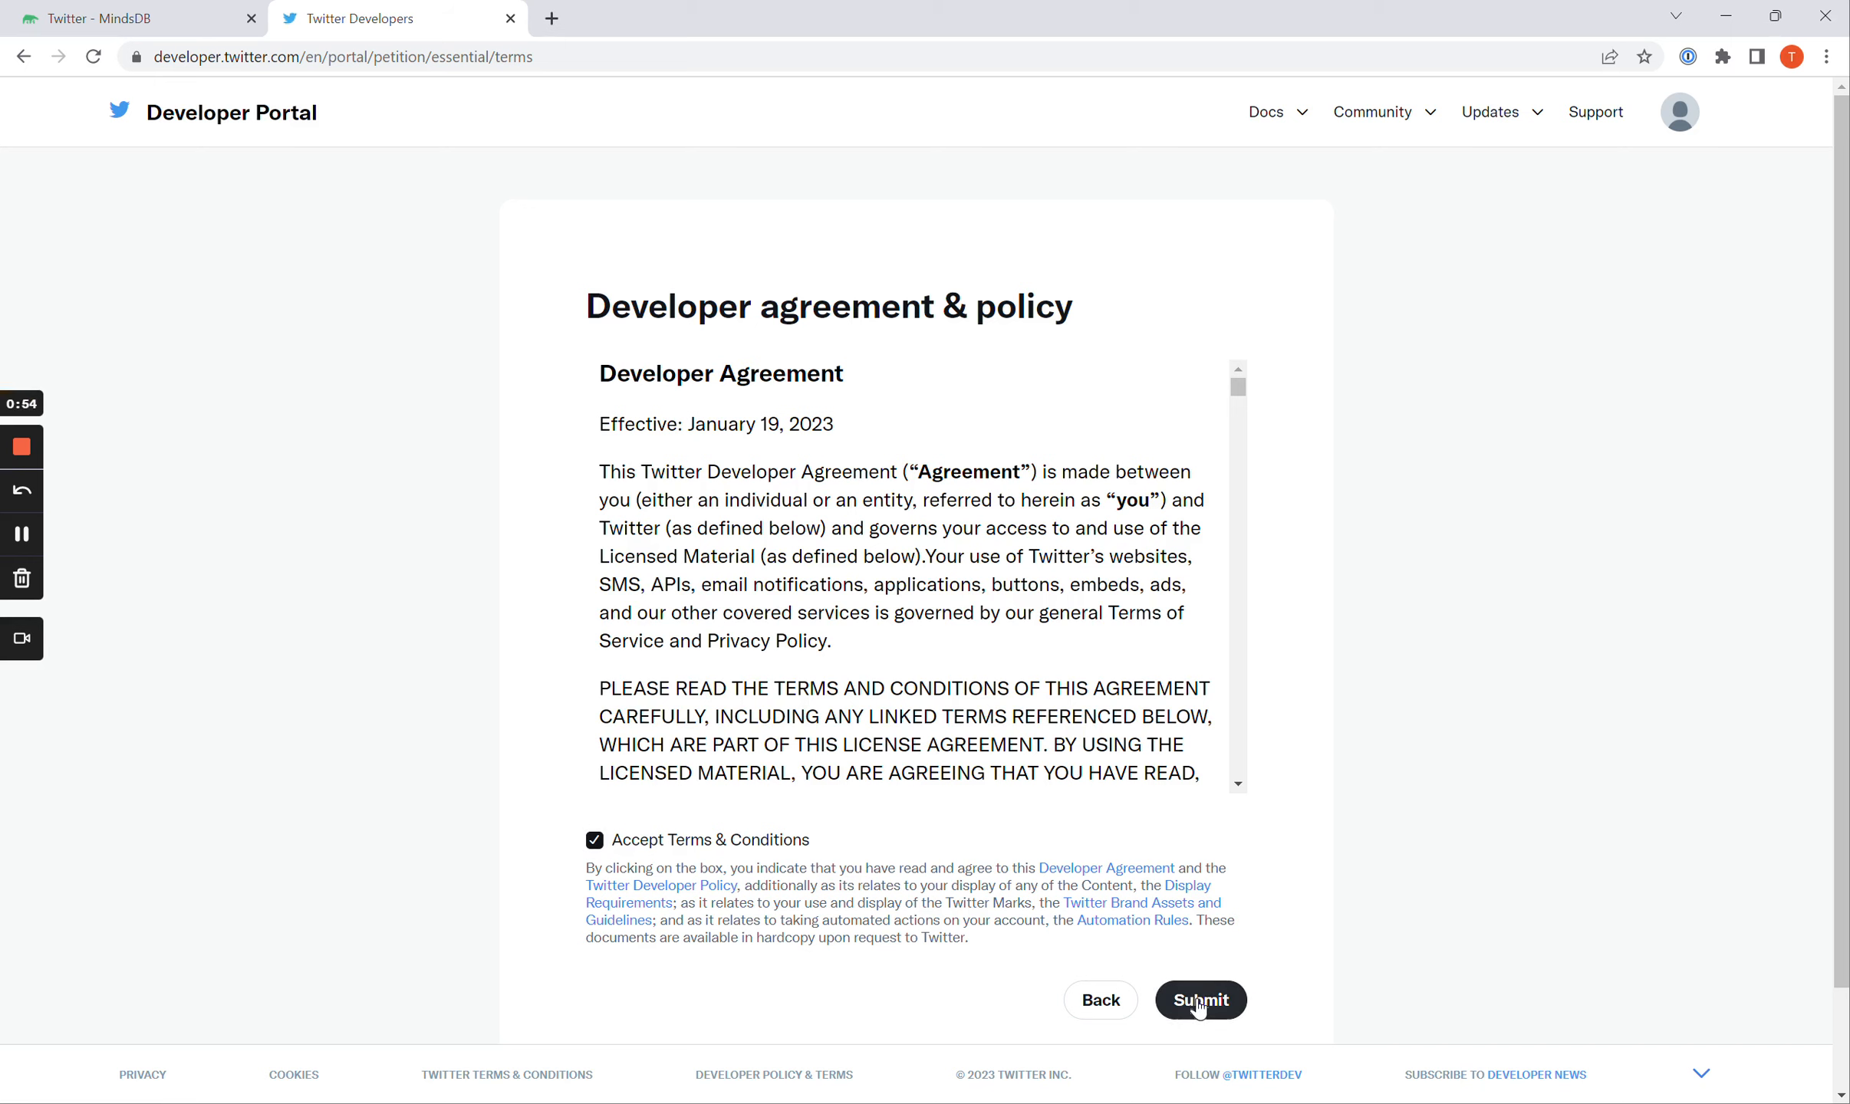
{"action": "left_click", "coordinate": [1199, 1003]}
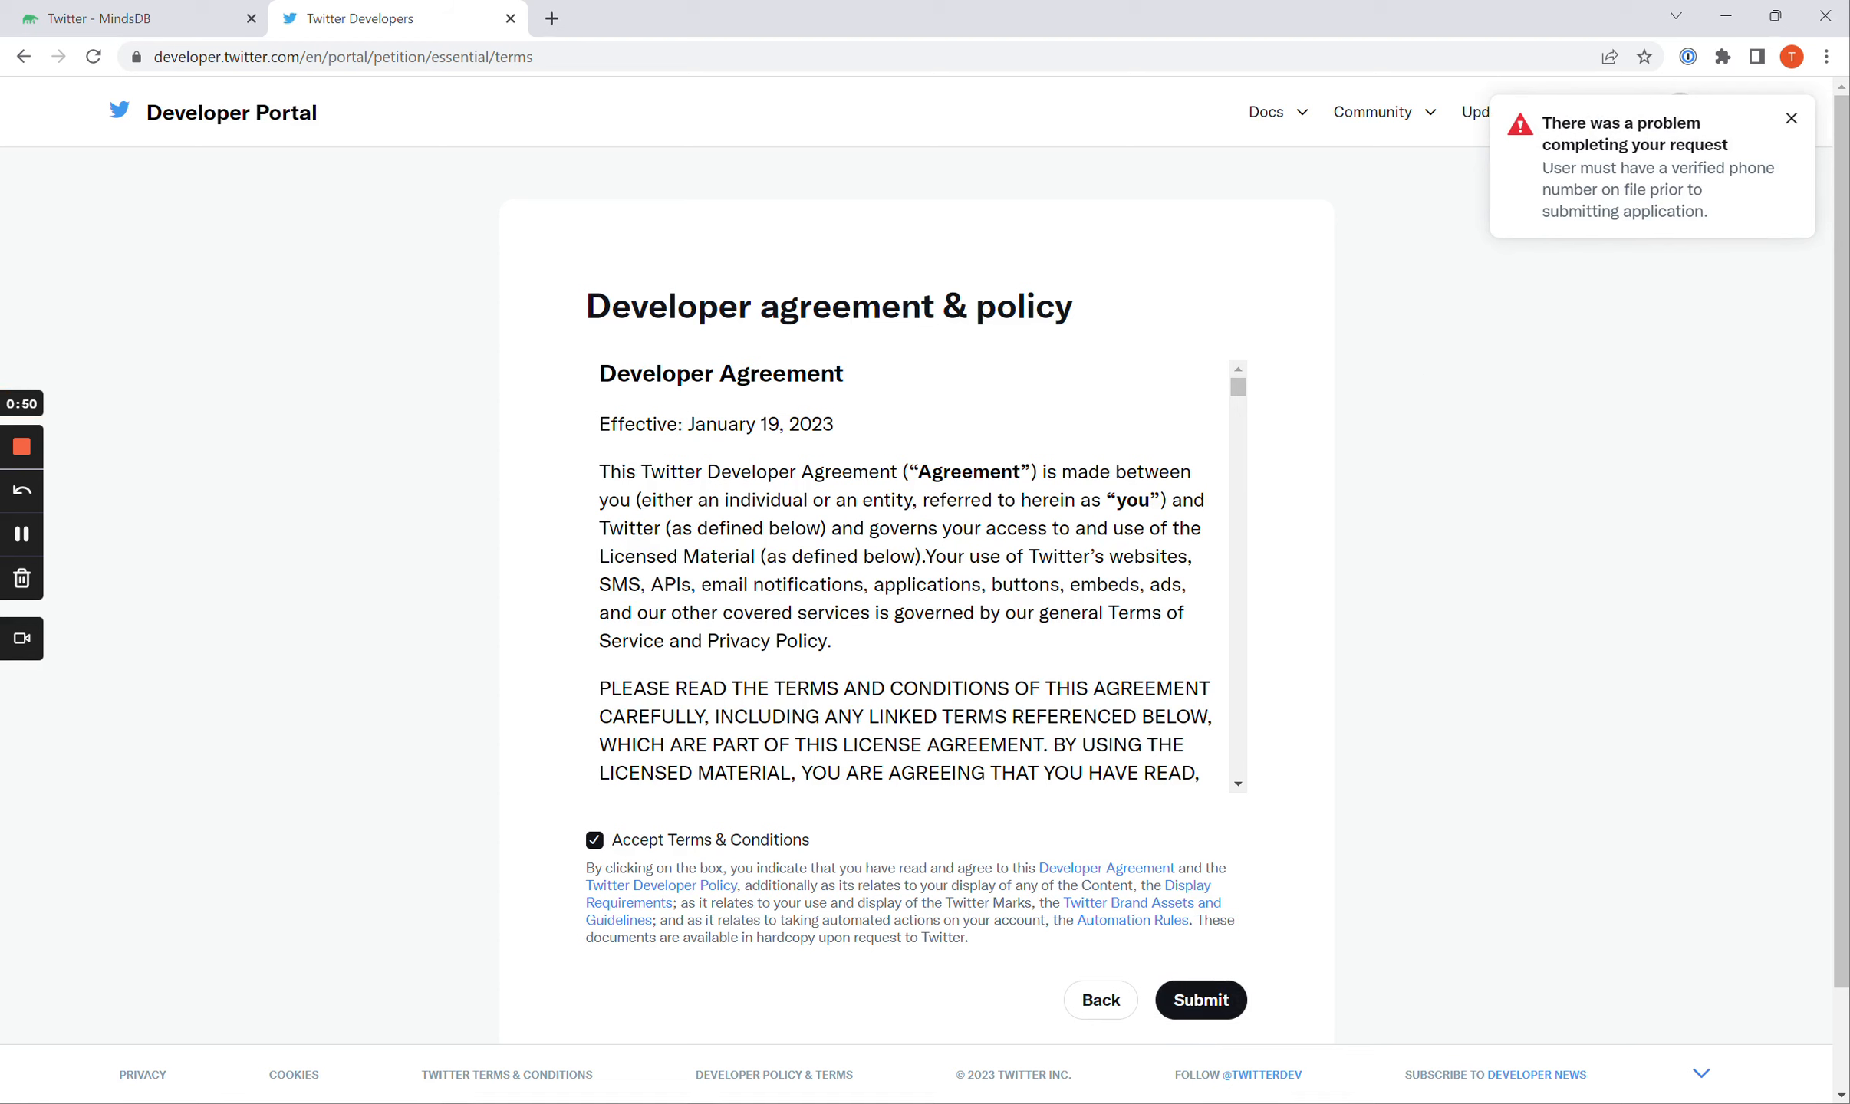
{"action": "left_click_drag", "start_coordinate": [1542, 168], "coordinate": [1708, 212]}
{"action": "left_click", "coordinate": [1718, 221]}
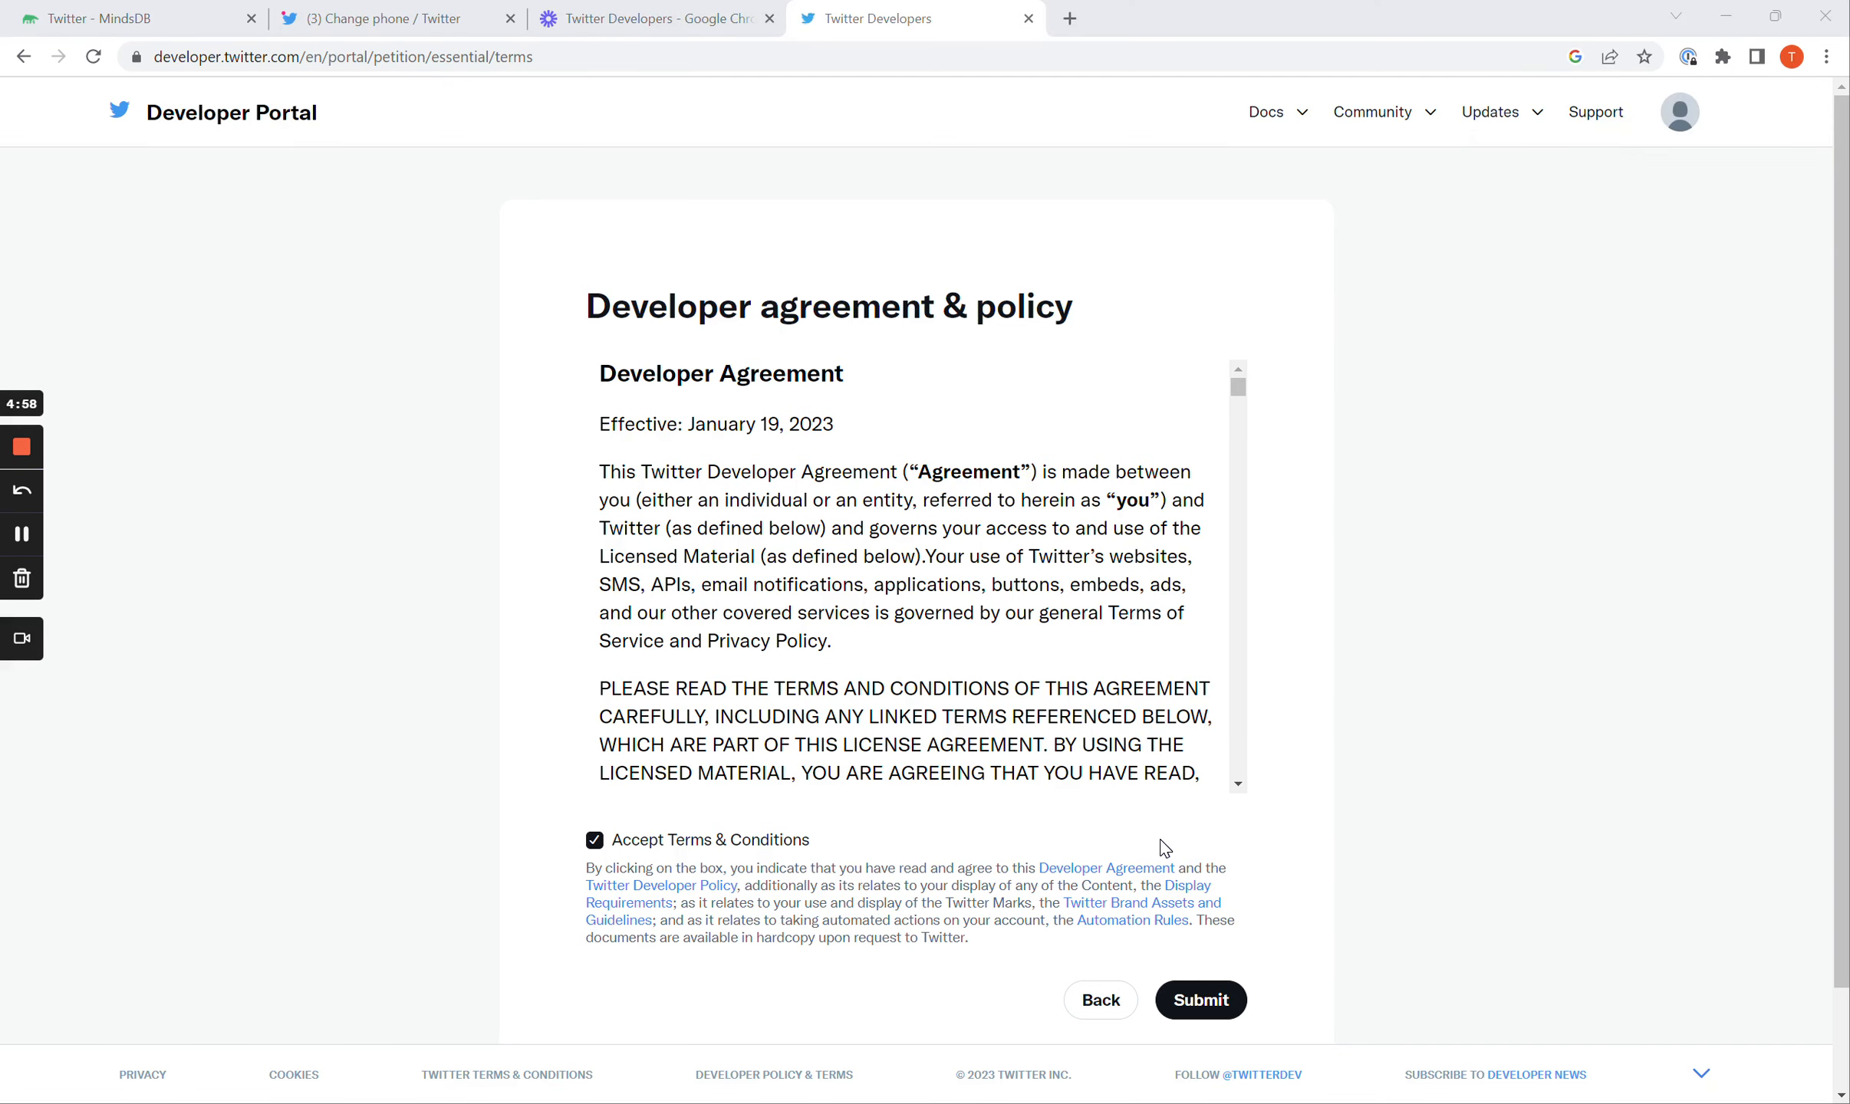
{"action": "left_click", "coordinate": [1201, 1001]}
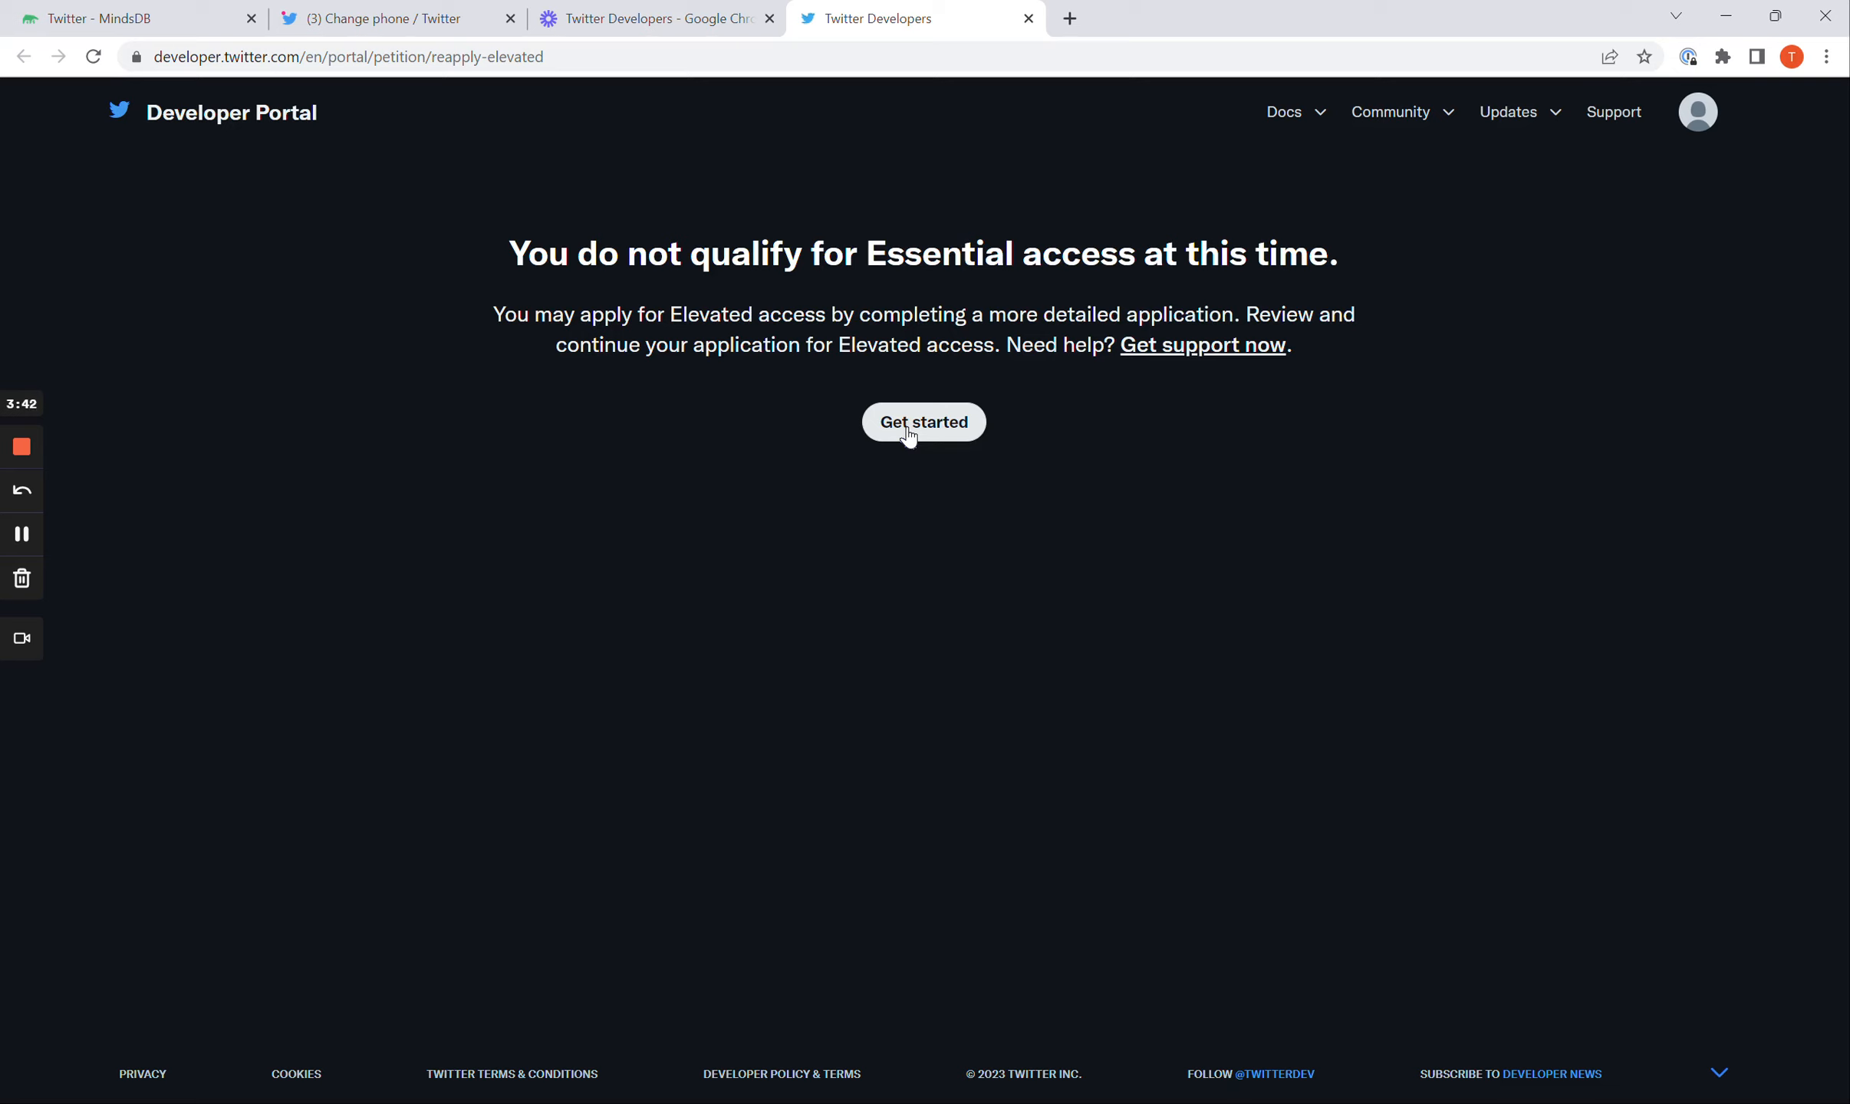
- Start the Elevated access application and complete its basic info with the applicant's name and the coding skill level Highly experienced
{"action": "left_click", "coordinate": [908, 434]}
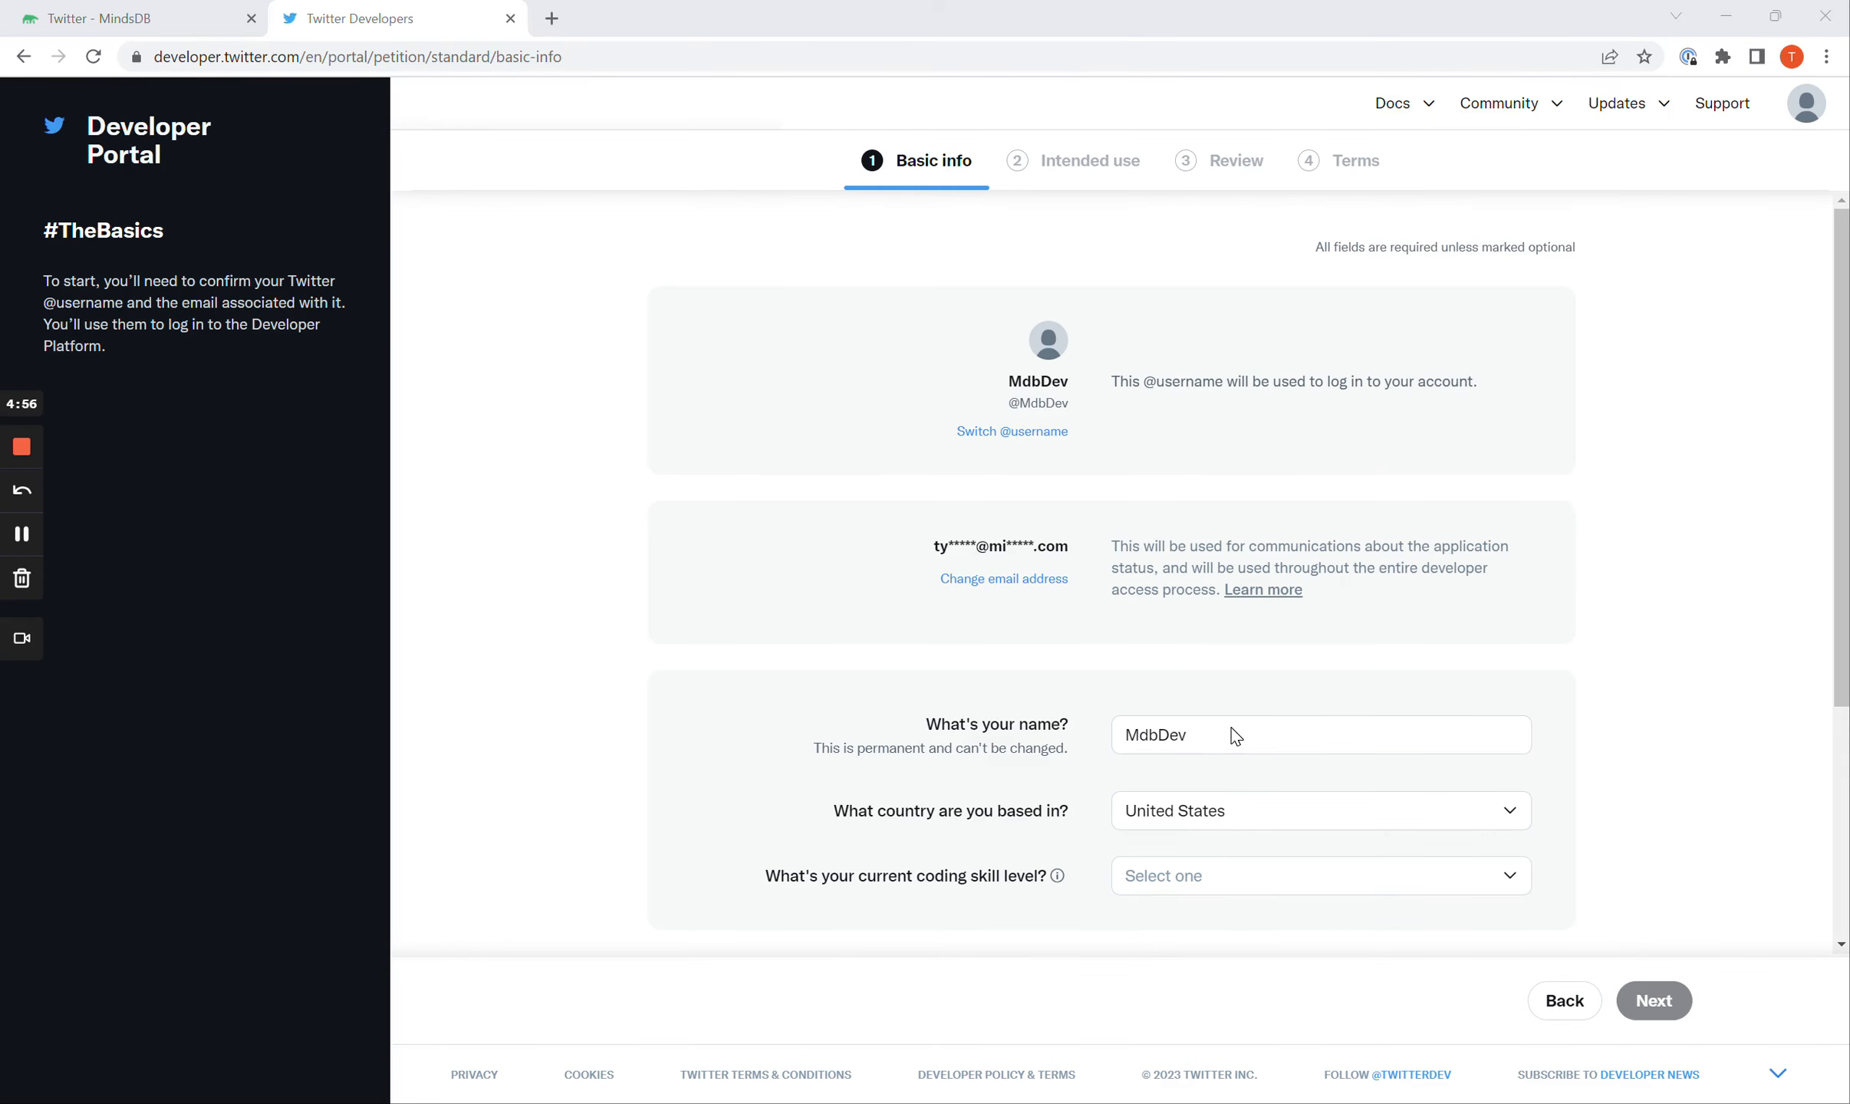
{"action": "left_click", "coordinate": [1230, 734]}
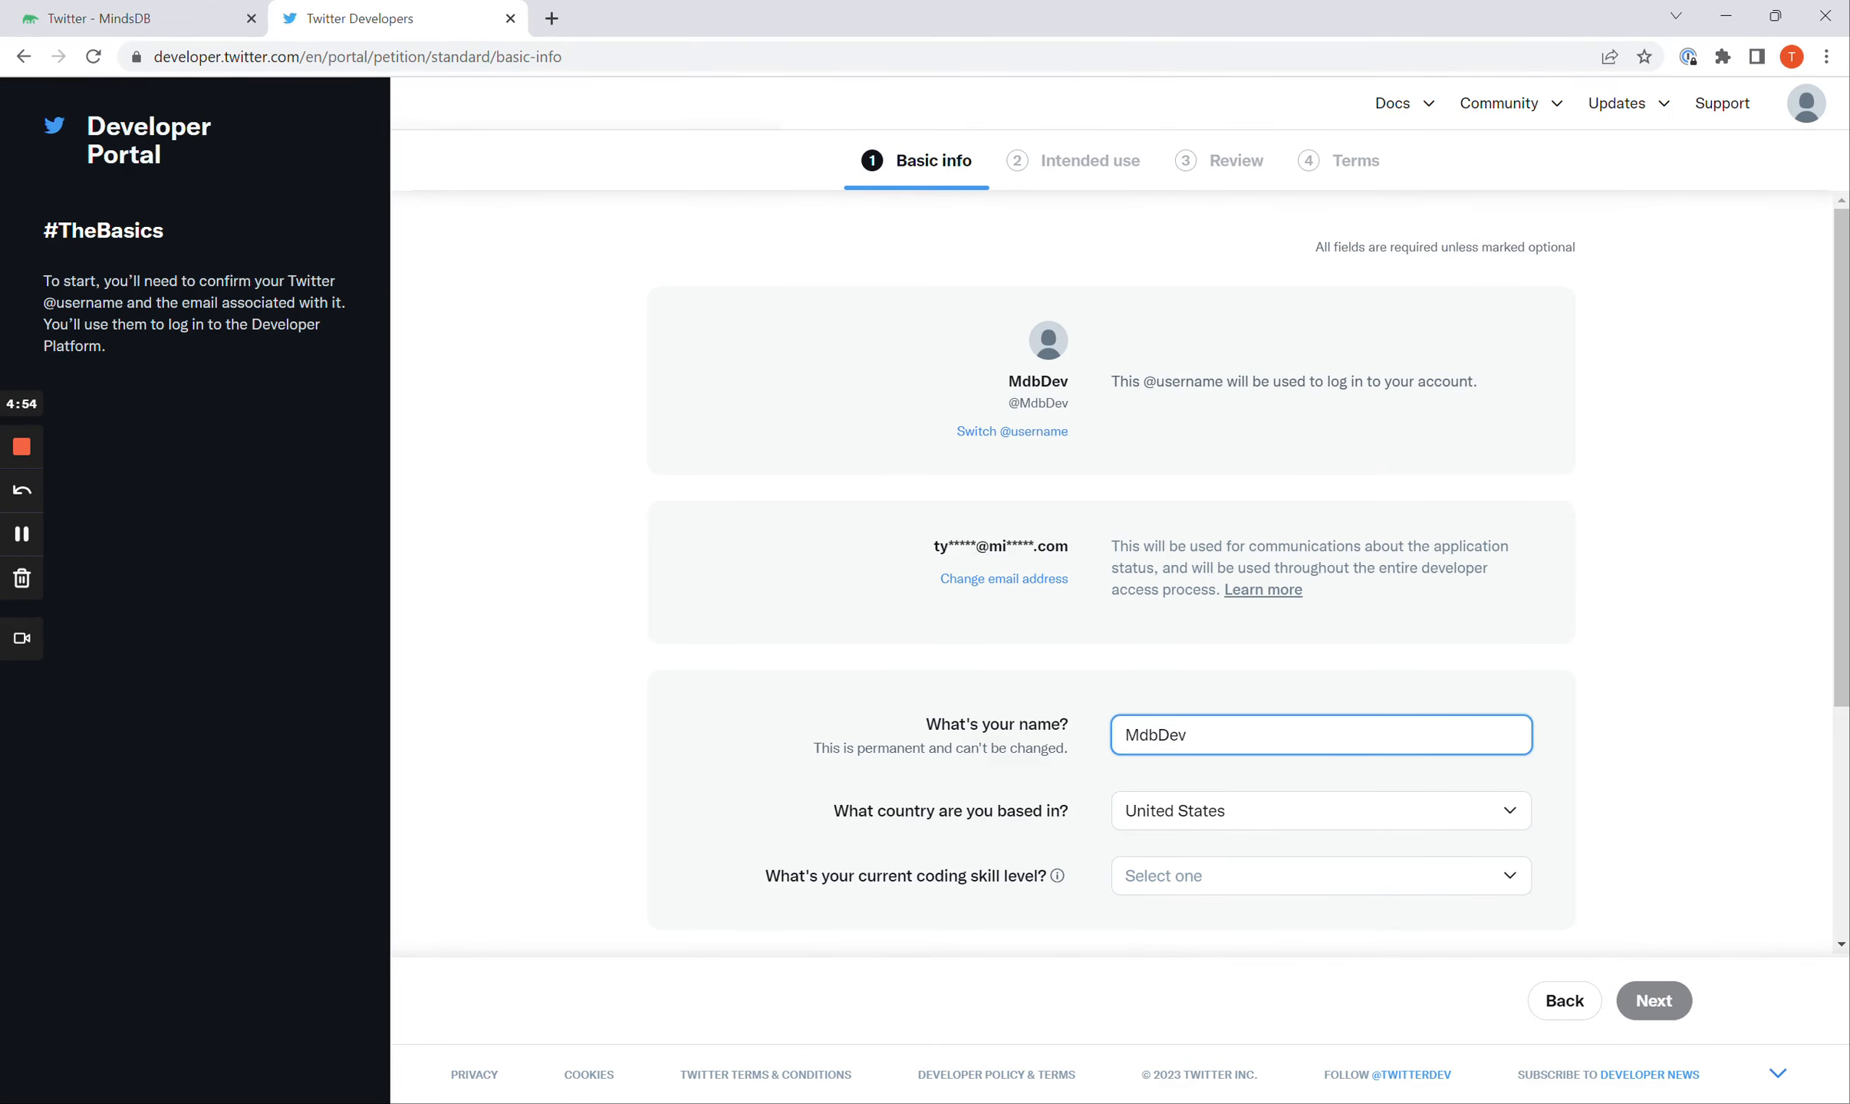
{"action": "key", "text": "ctrl+a"}
{"action": "type", "text": "Tom"}
{"action": "left_click", "coordinate": [1210, 875]}
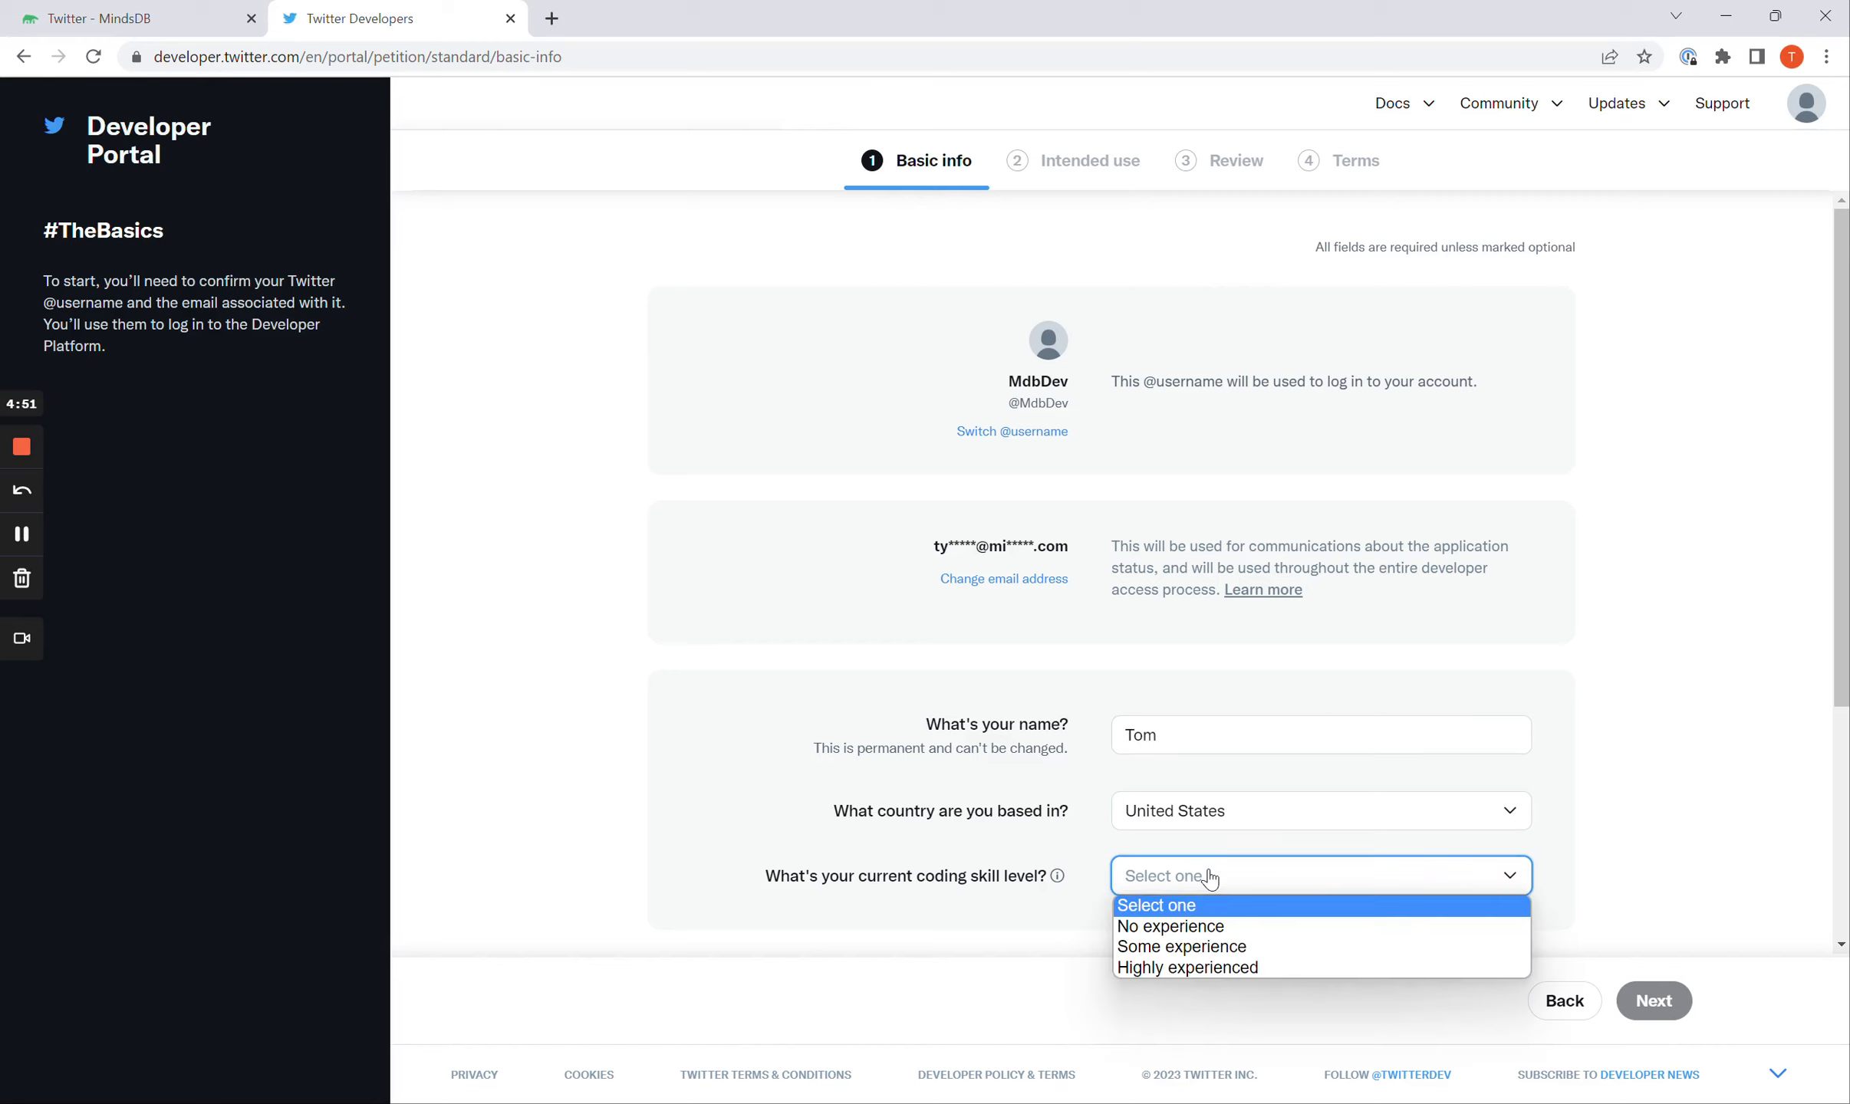
{"action": "left_click", "coordinate": [1193, 967]}
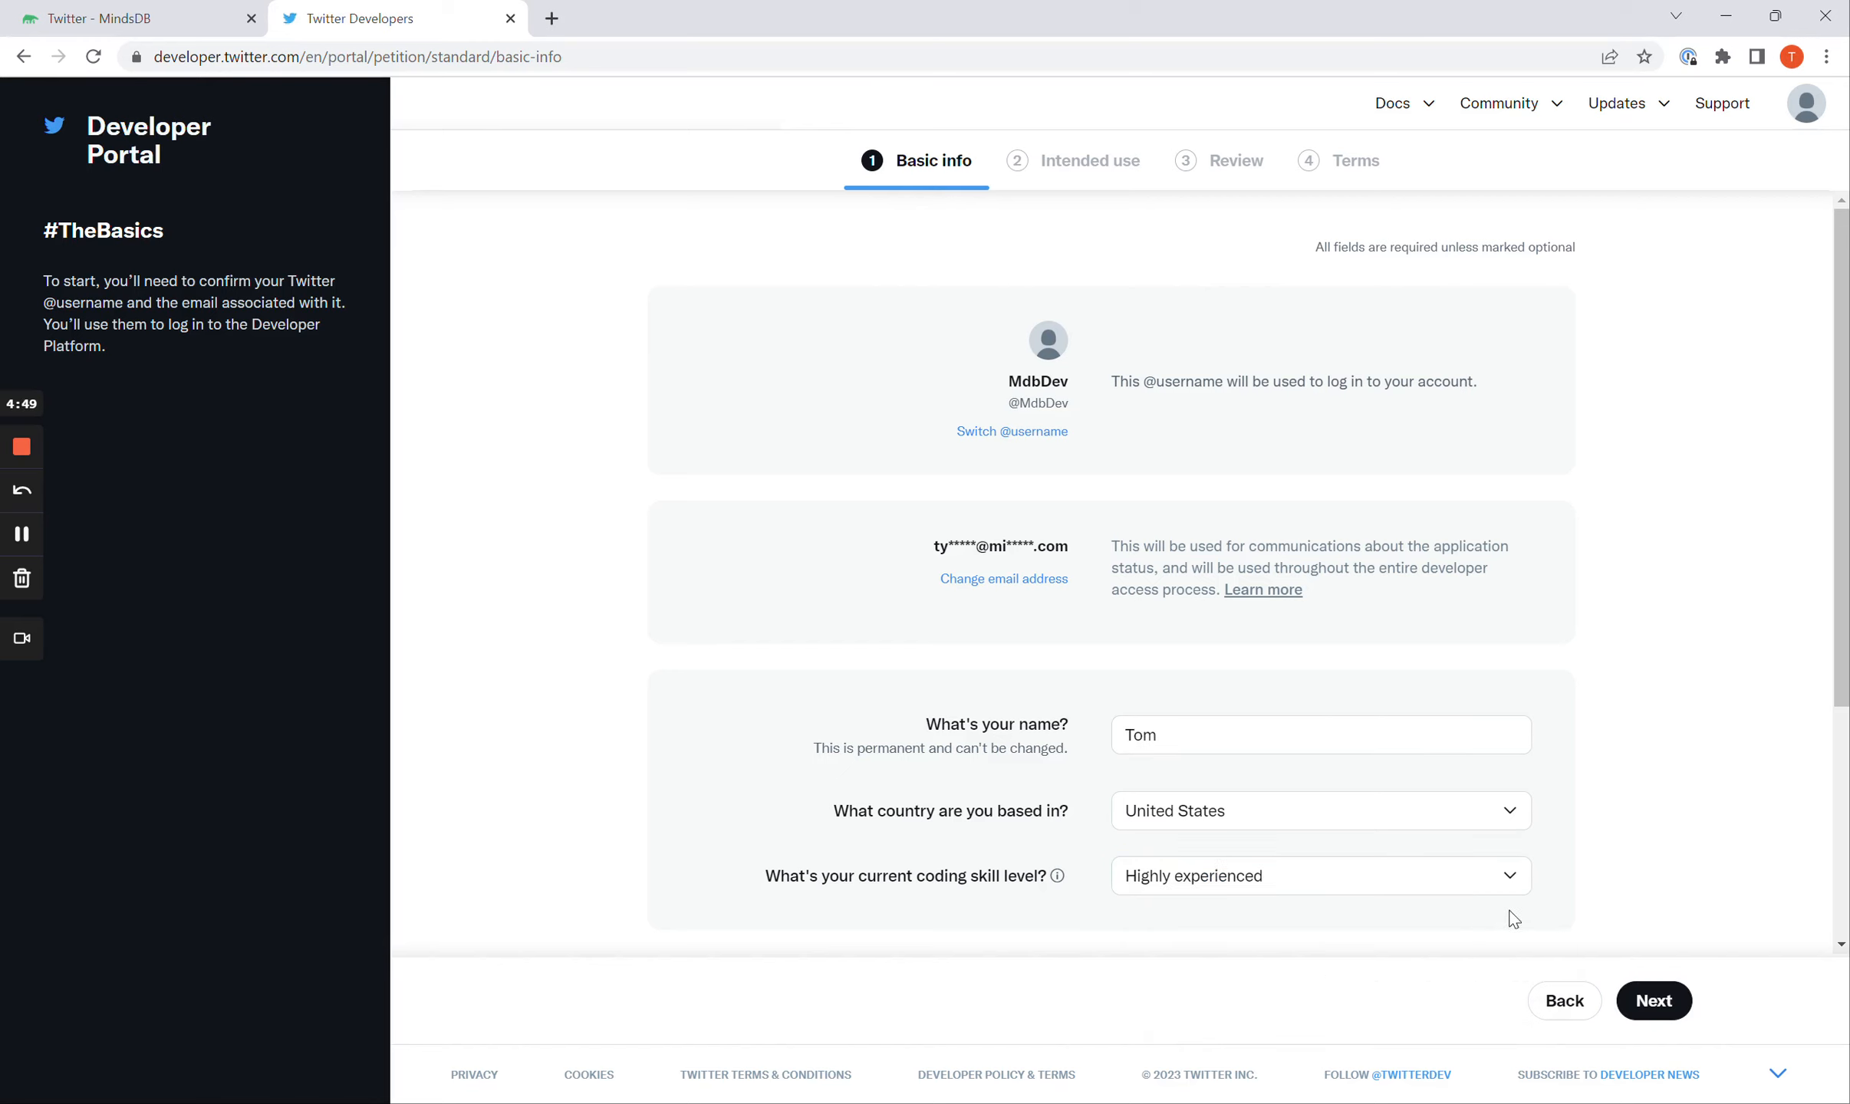
{"action": "left_click", "coordinate": [1650, 1003]}
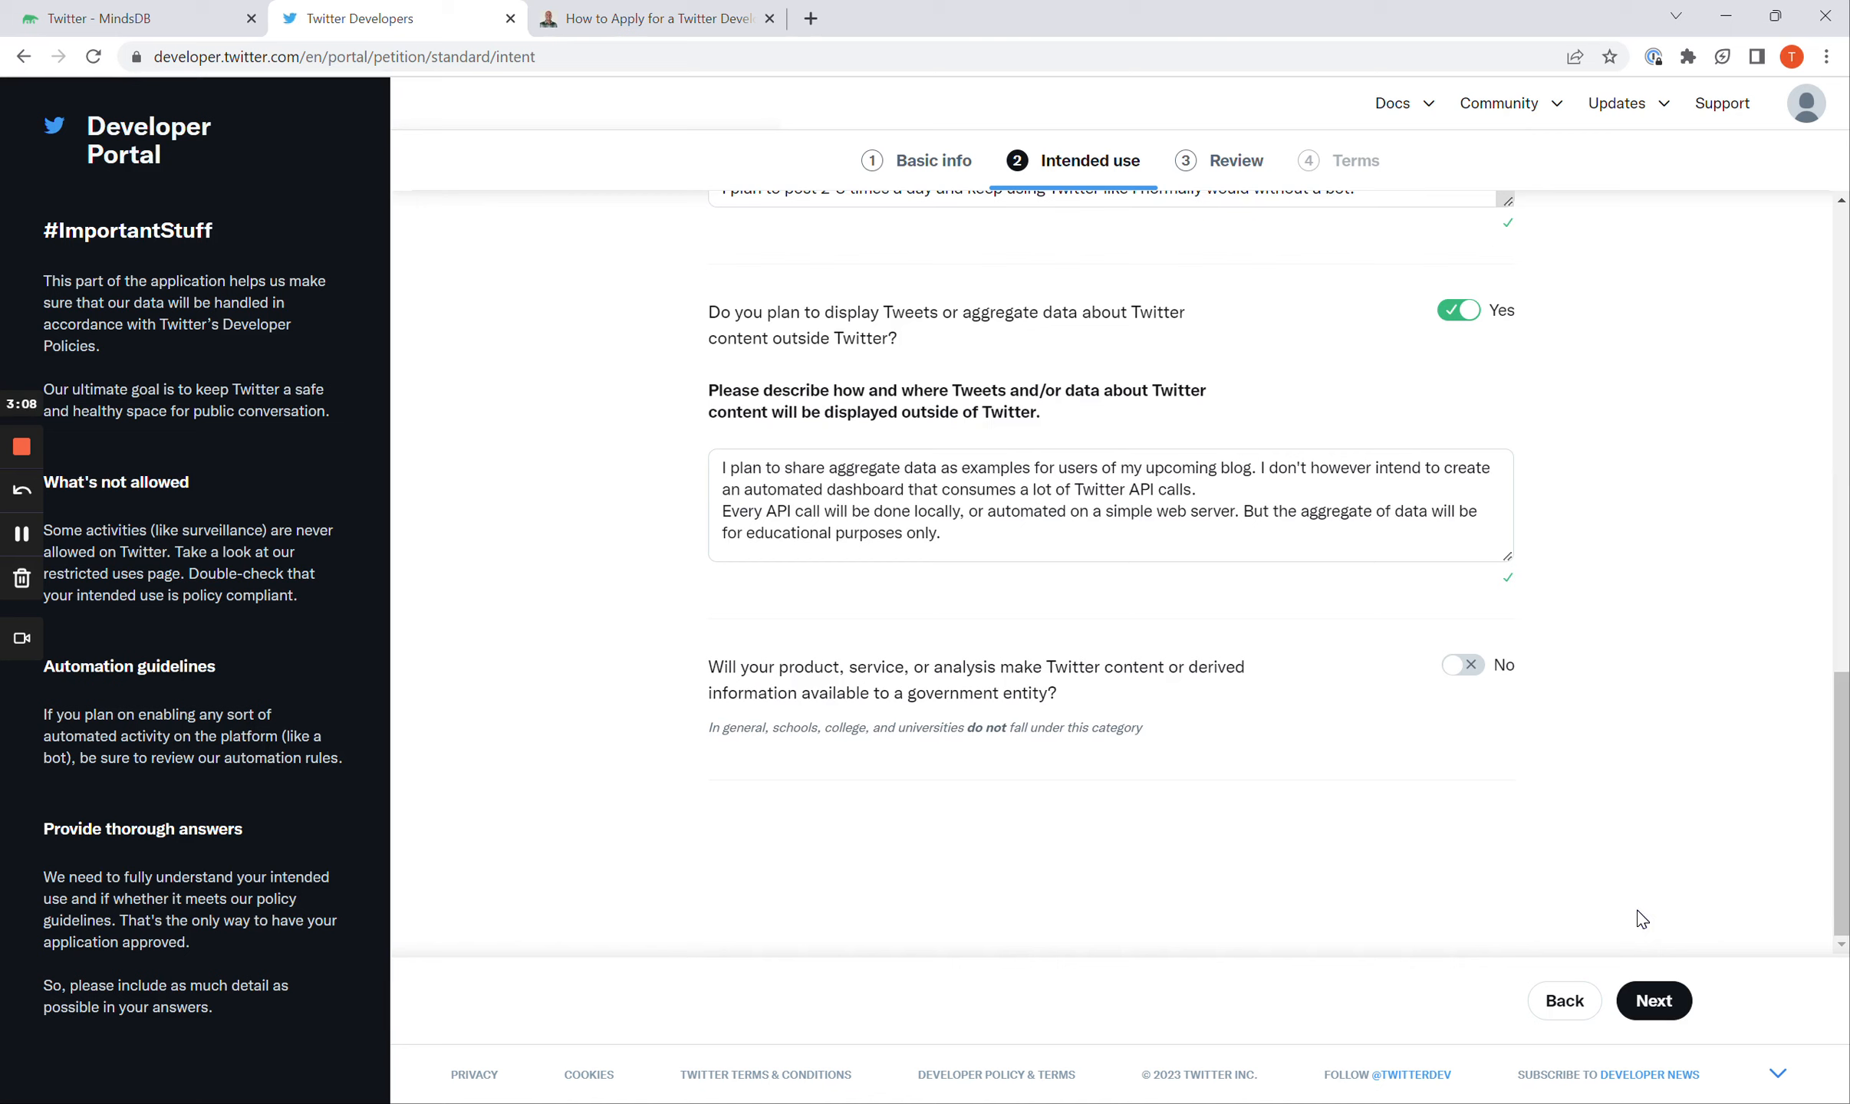
- Proceed through the intended use answers and the review, and accept the developer agreement for Elevated access
{"action": "left_click", "coordinate": [1652, 1002]}
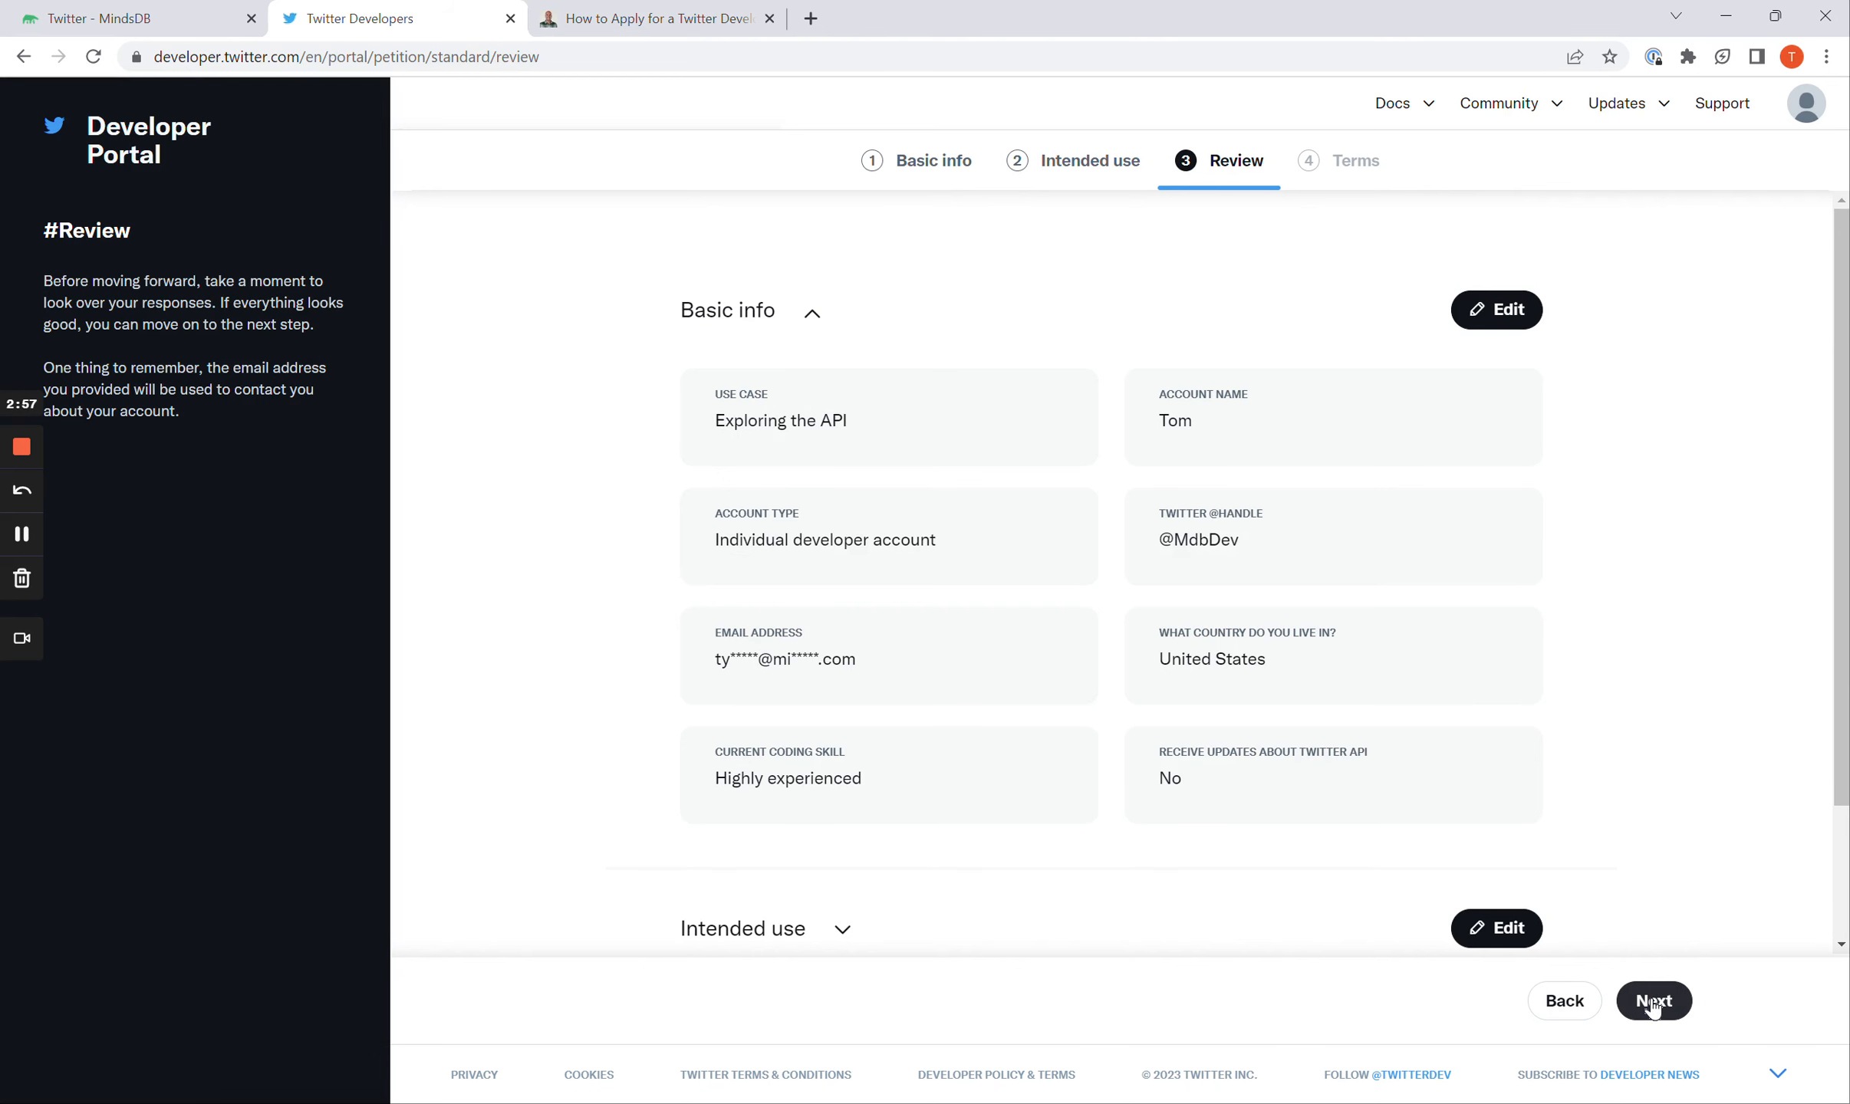
{"action": "left_click", "coordinate": [1652, 1002]}
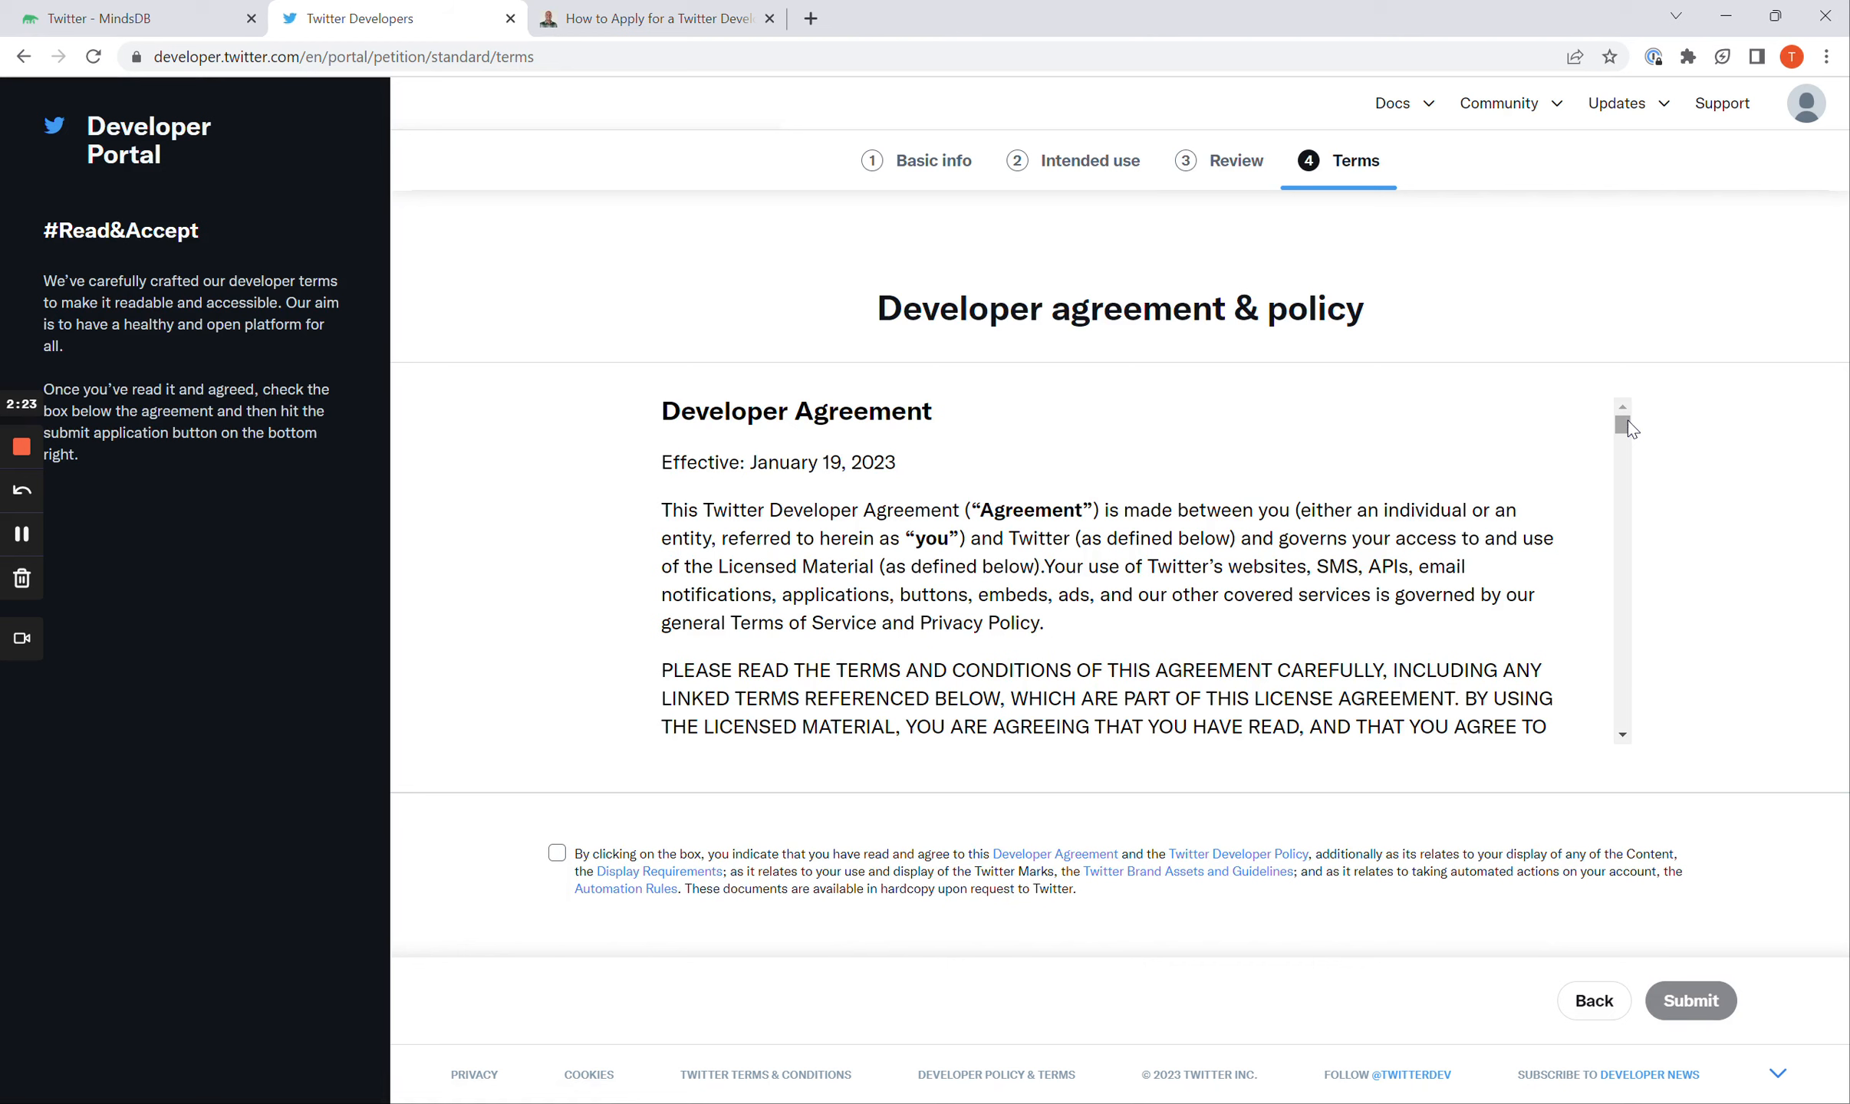
{"action": "left_click_drag", "start_coordinate": [1628, 420], "coordinate": [1623, 717]}
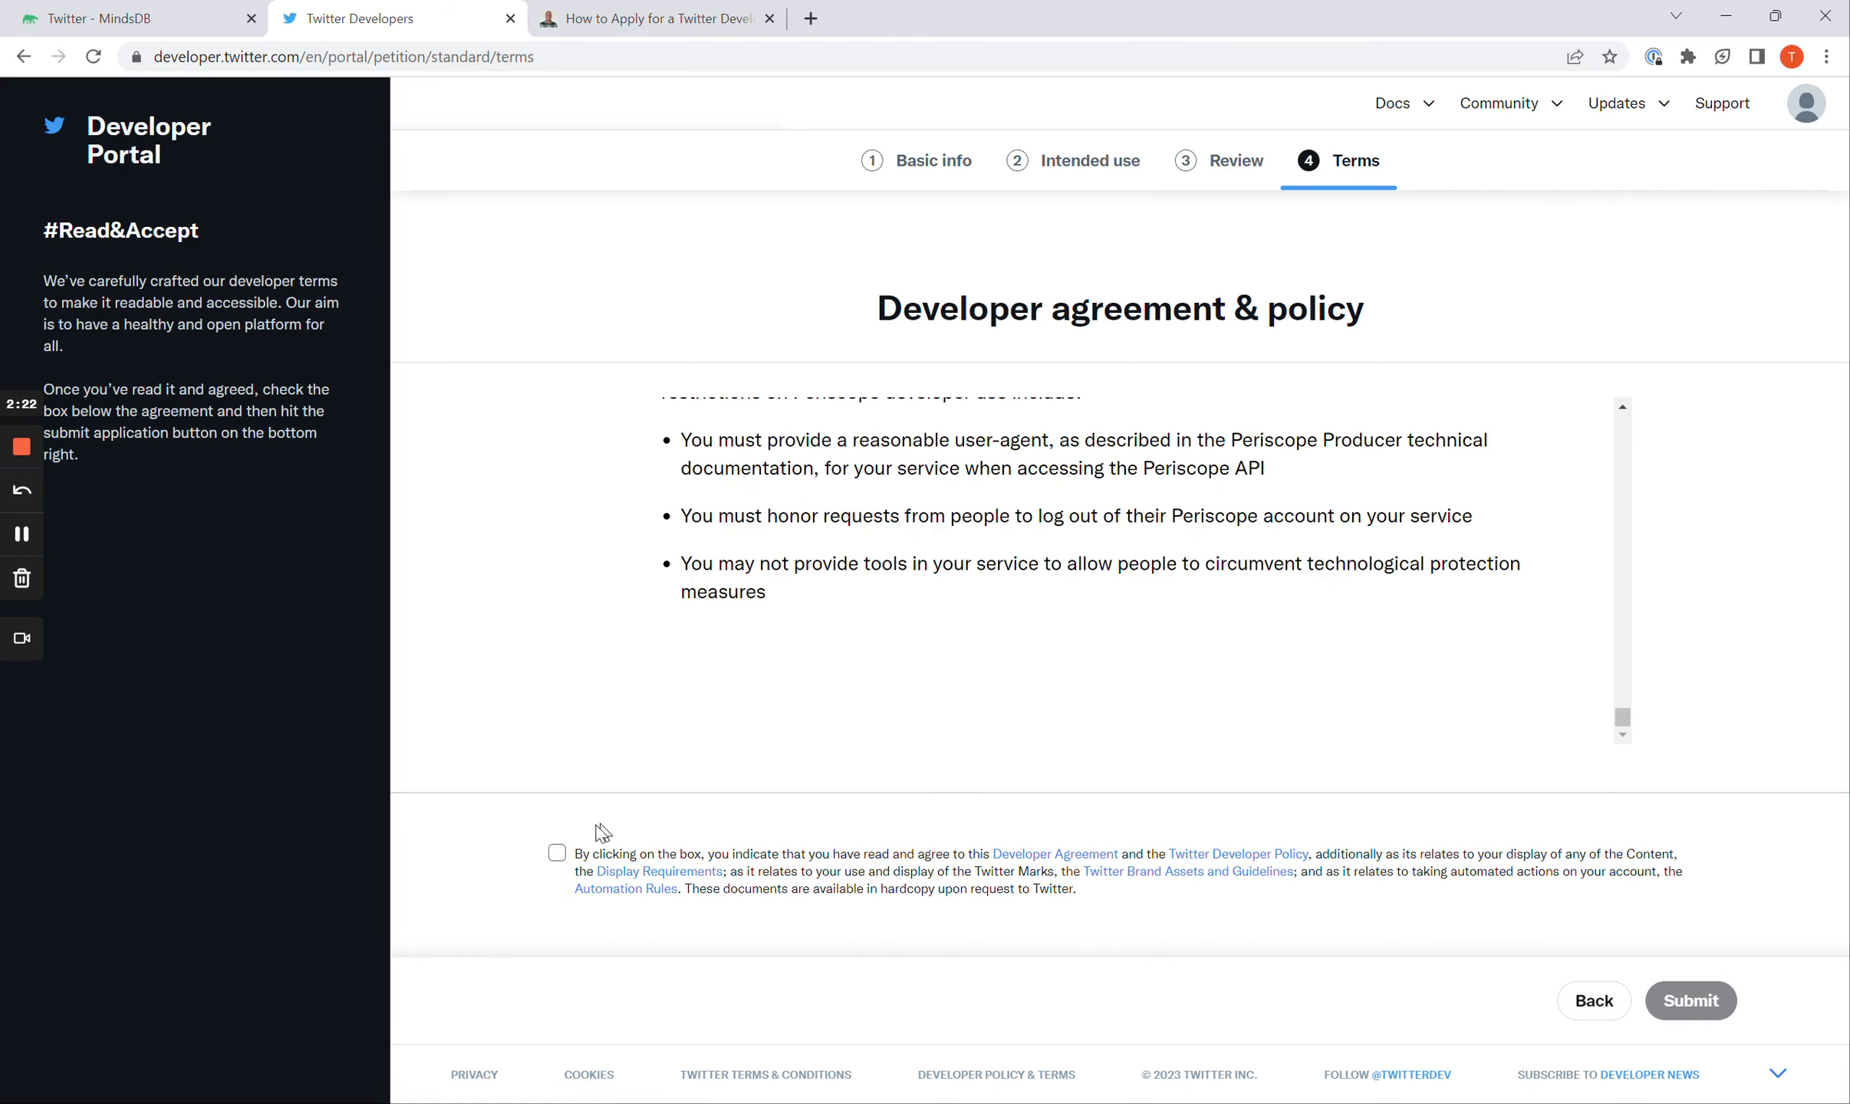
{"action": "left_click", "coordinate": [557, 852]}
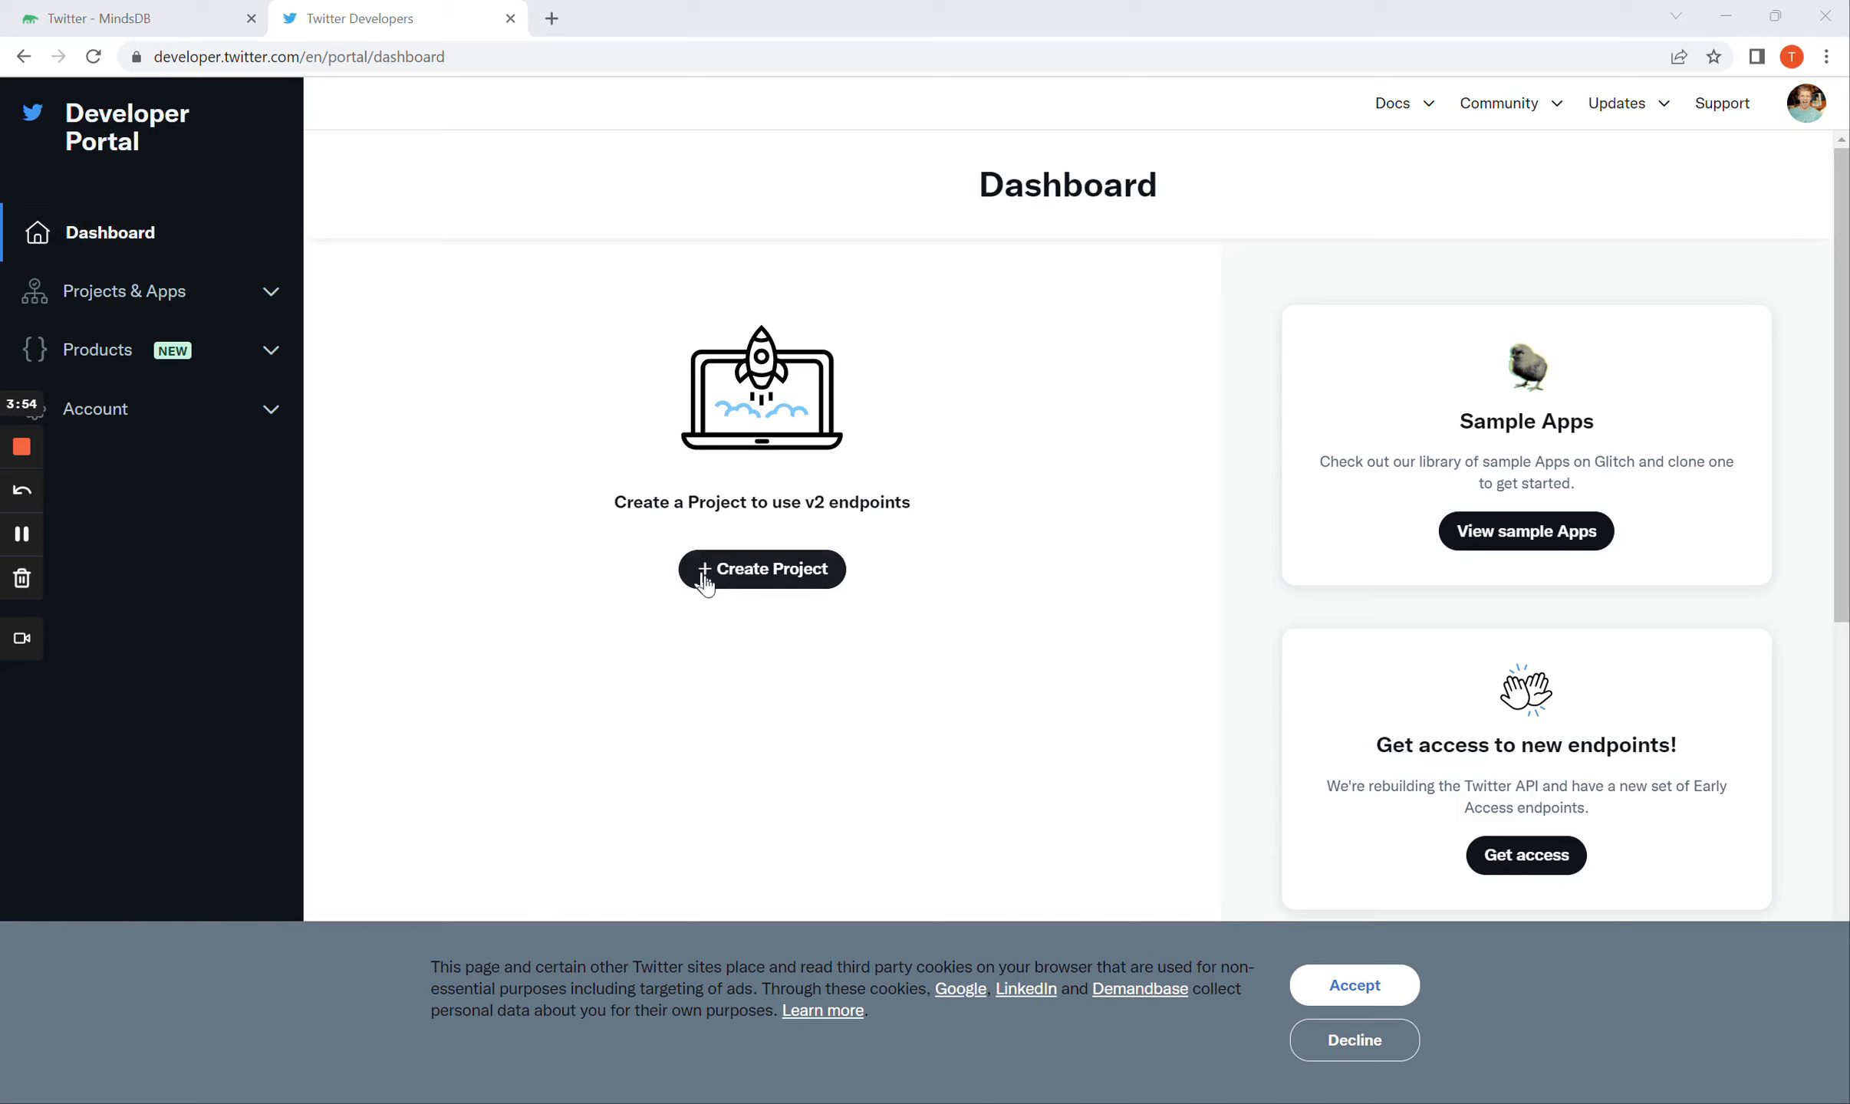
- Create a new project named mindsdb with the use case Exploring the API
{"action": "left_click", "coordinate": [747, 585]}
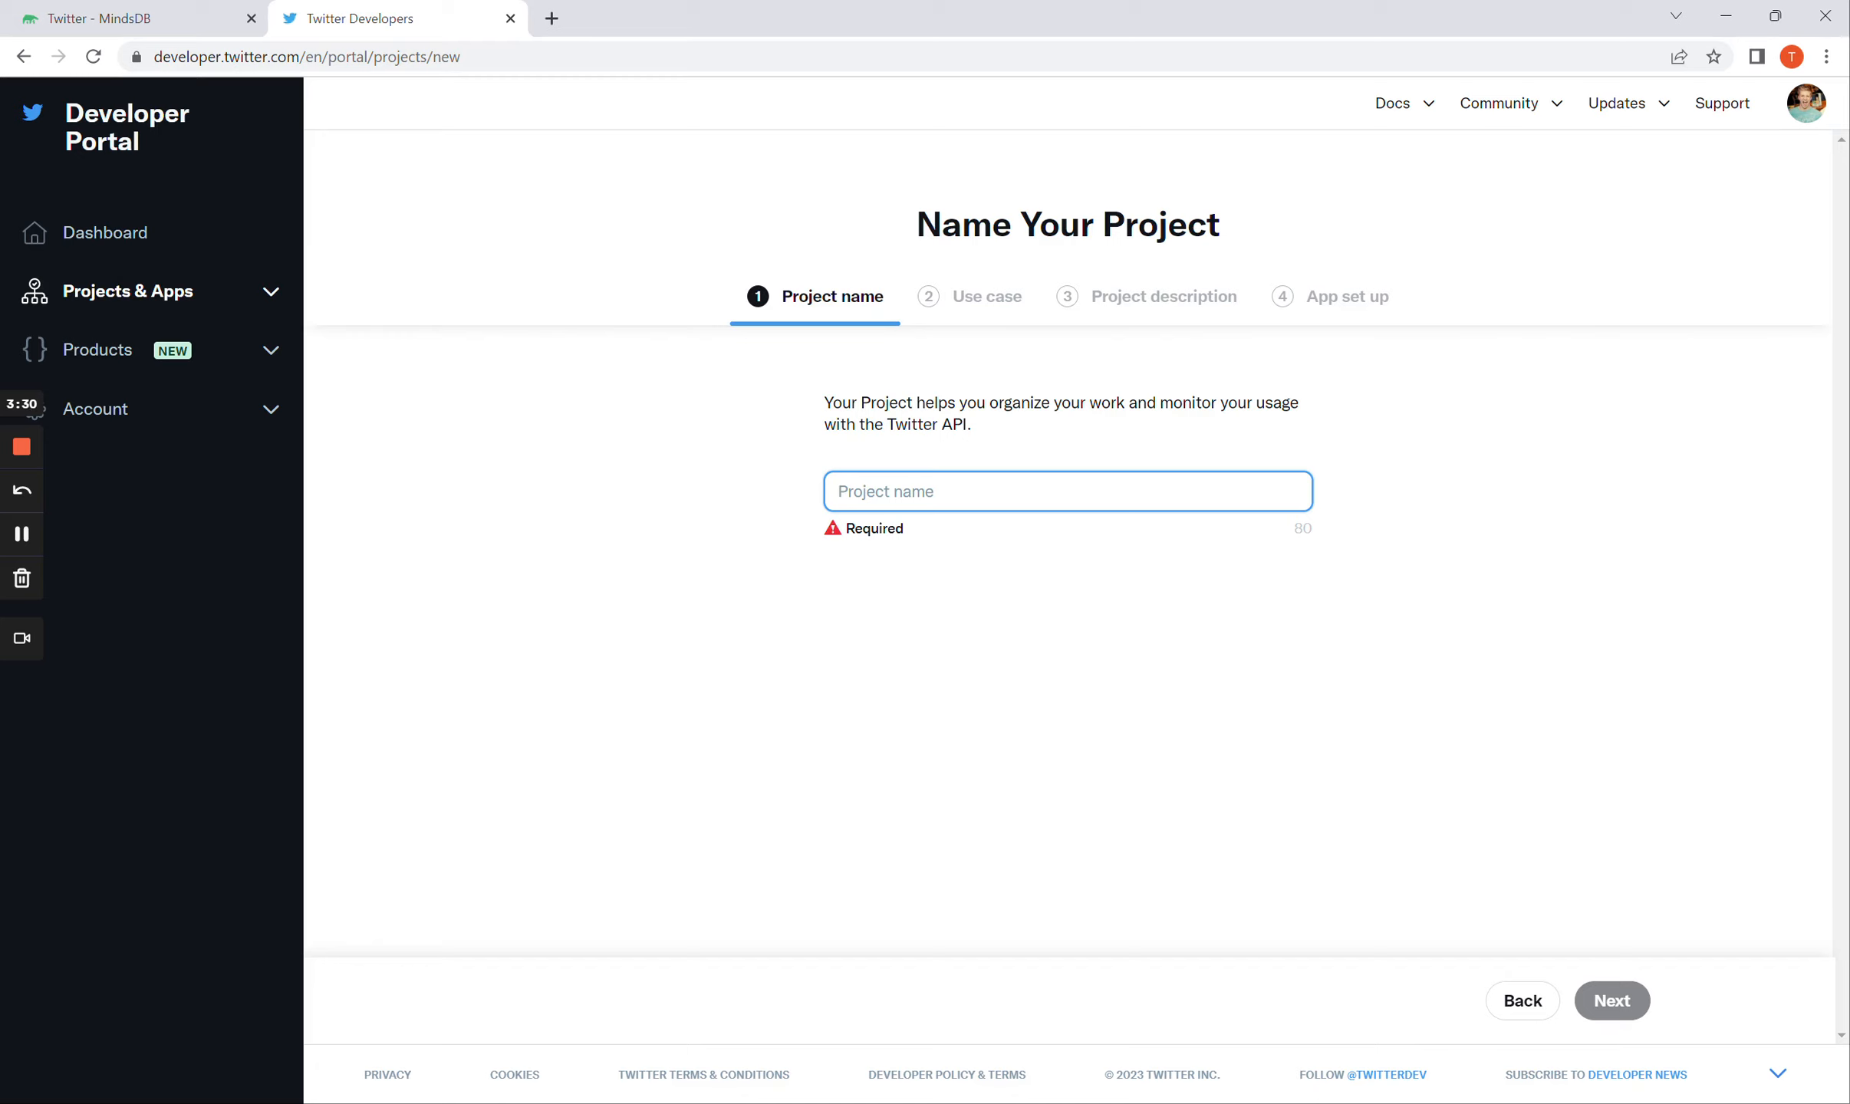
{"action": "type", "text": "mindsdb"}
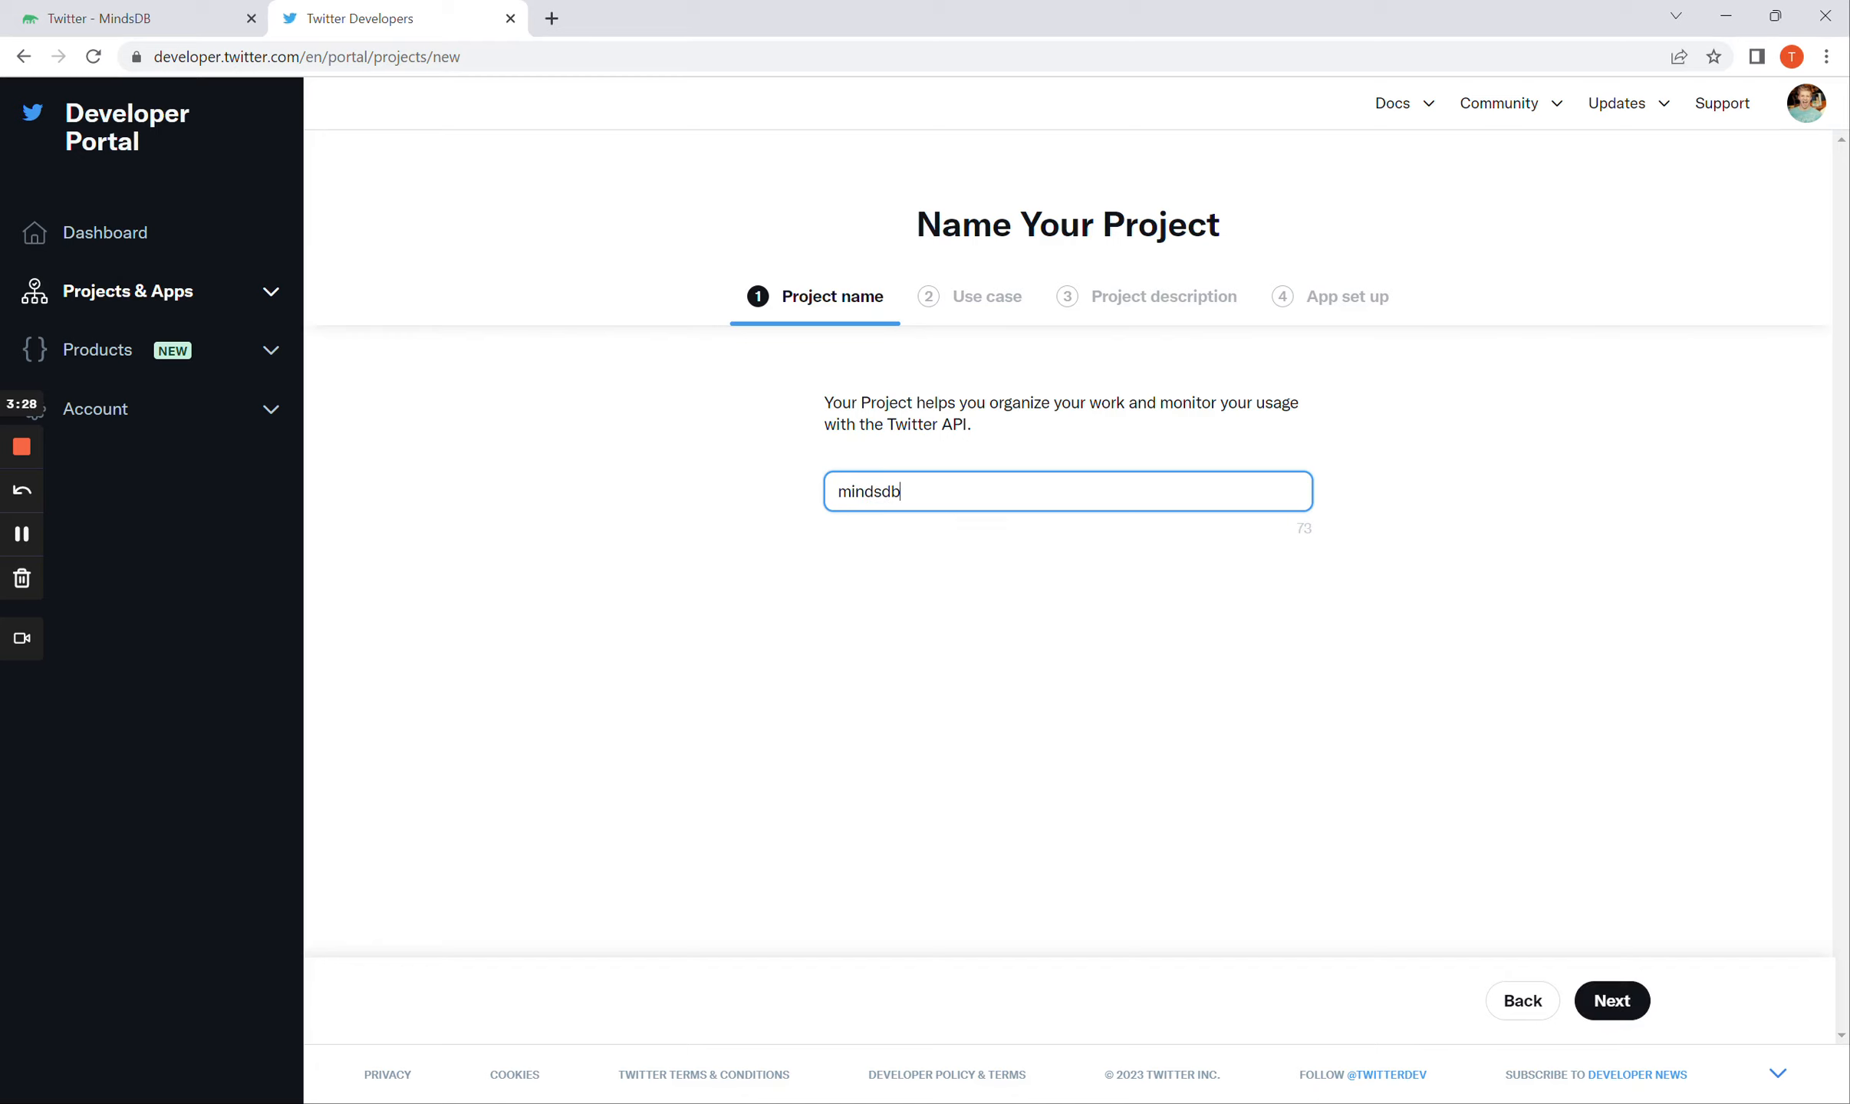
{"action": "left_click", "coordinate": [1613, 998]}
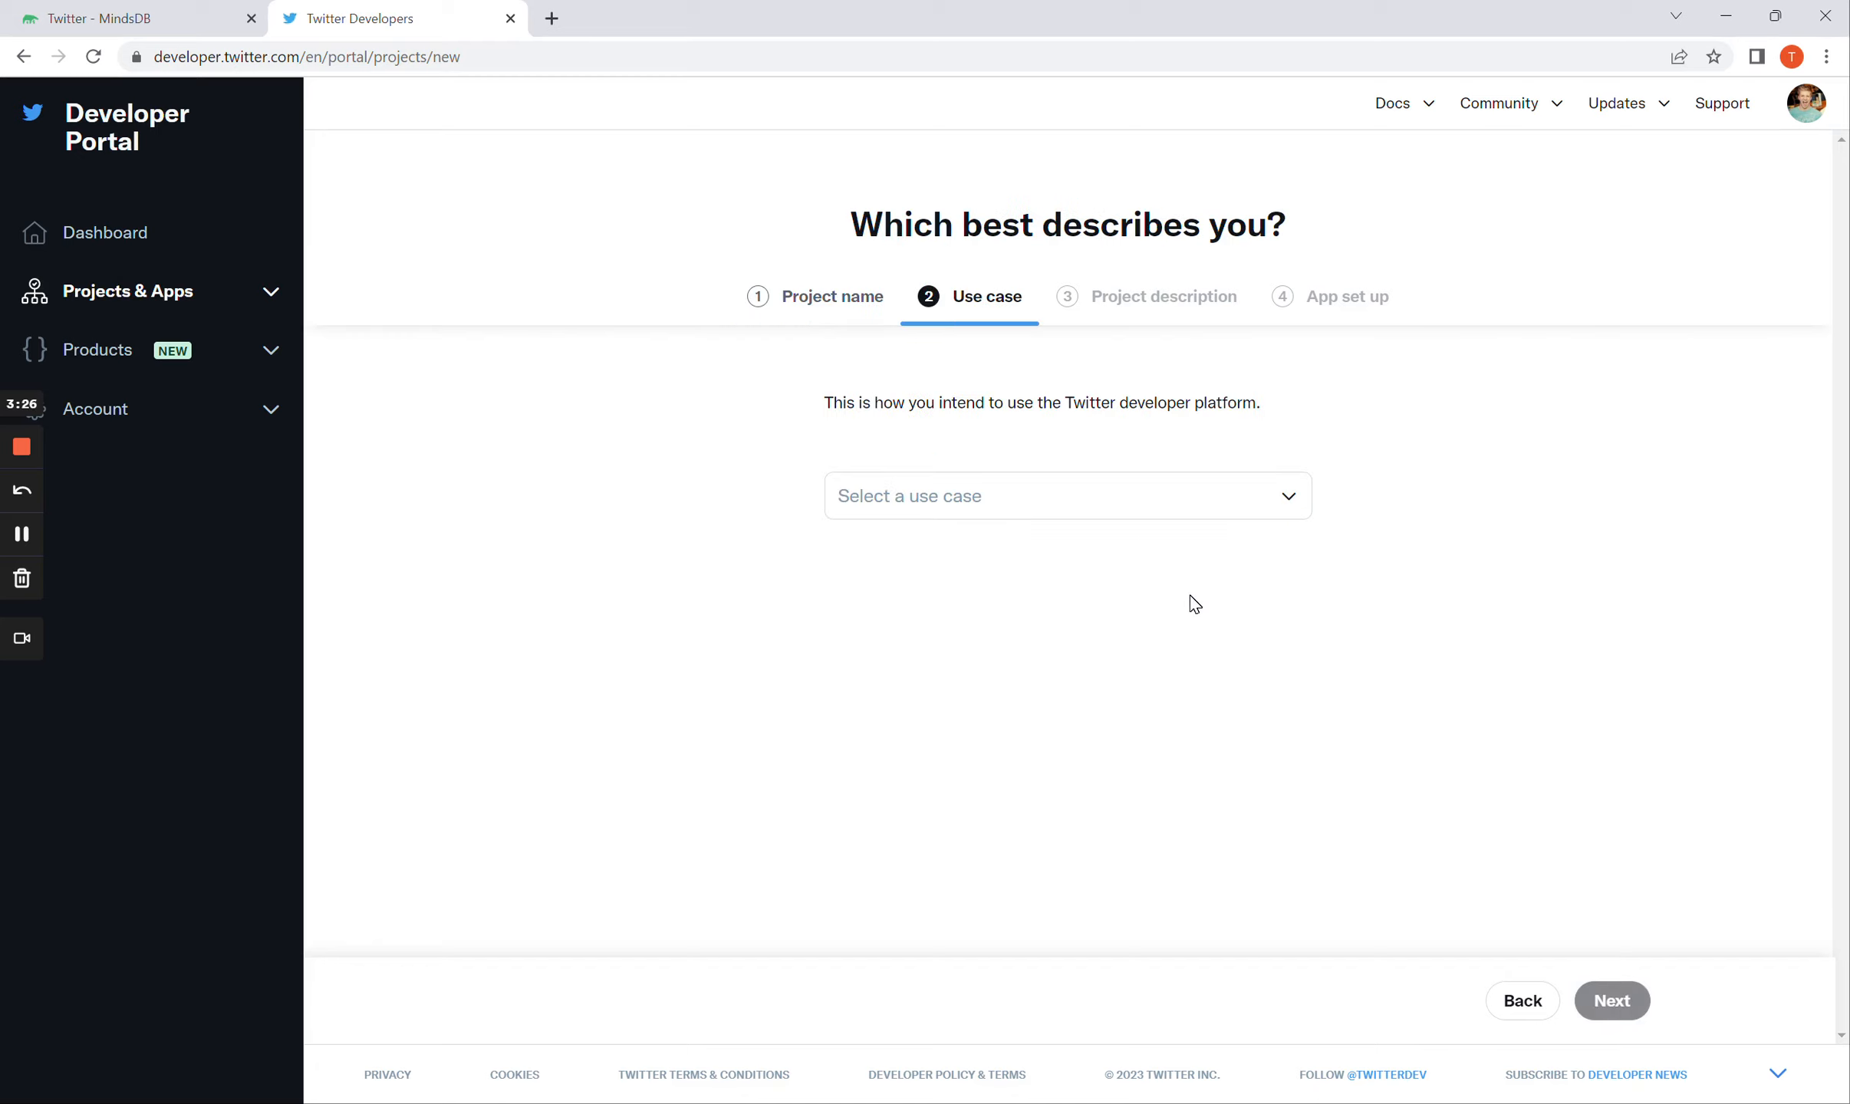
{"action": "left_click", "coordinate": [1125, 515]}
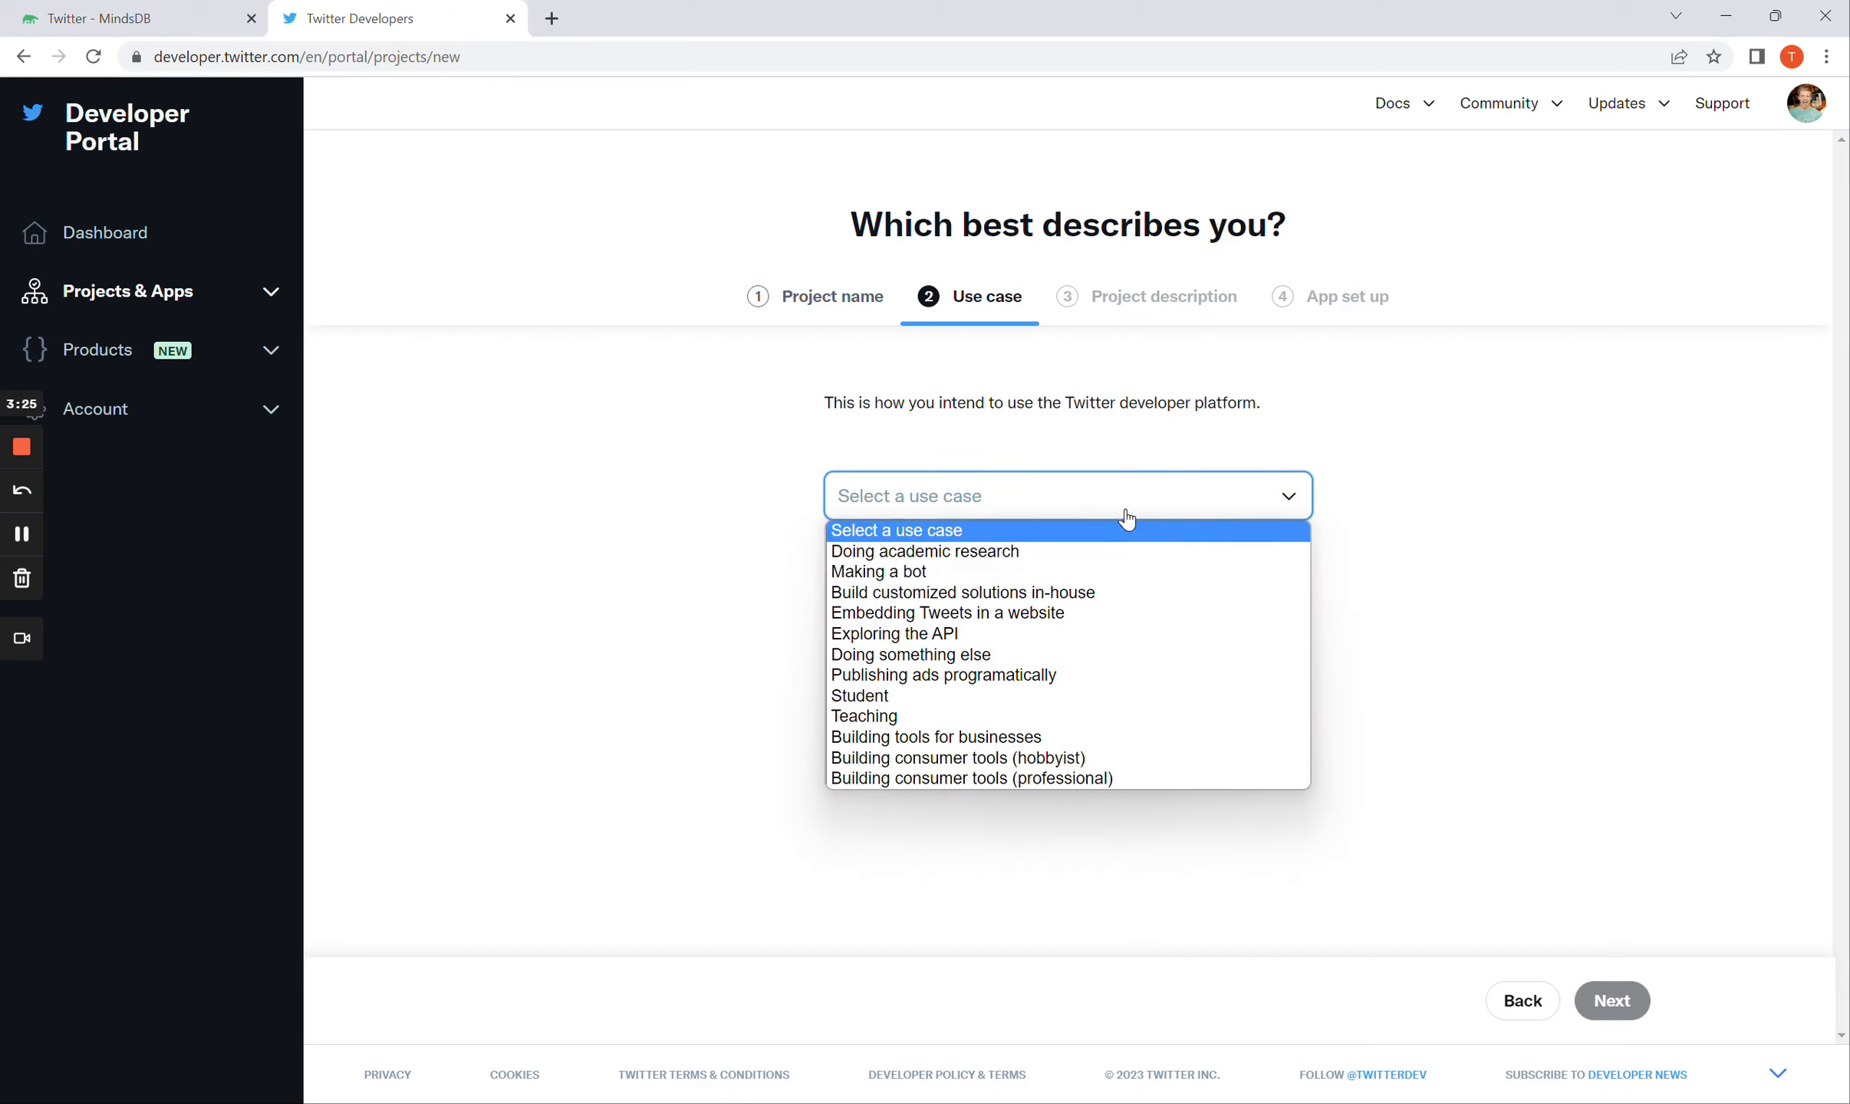
{"action": "left_click", "coordinate": [1016, 641]}
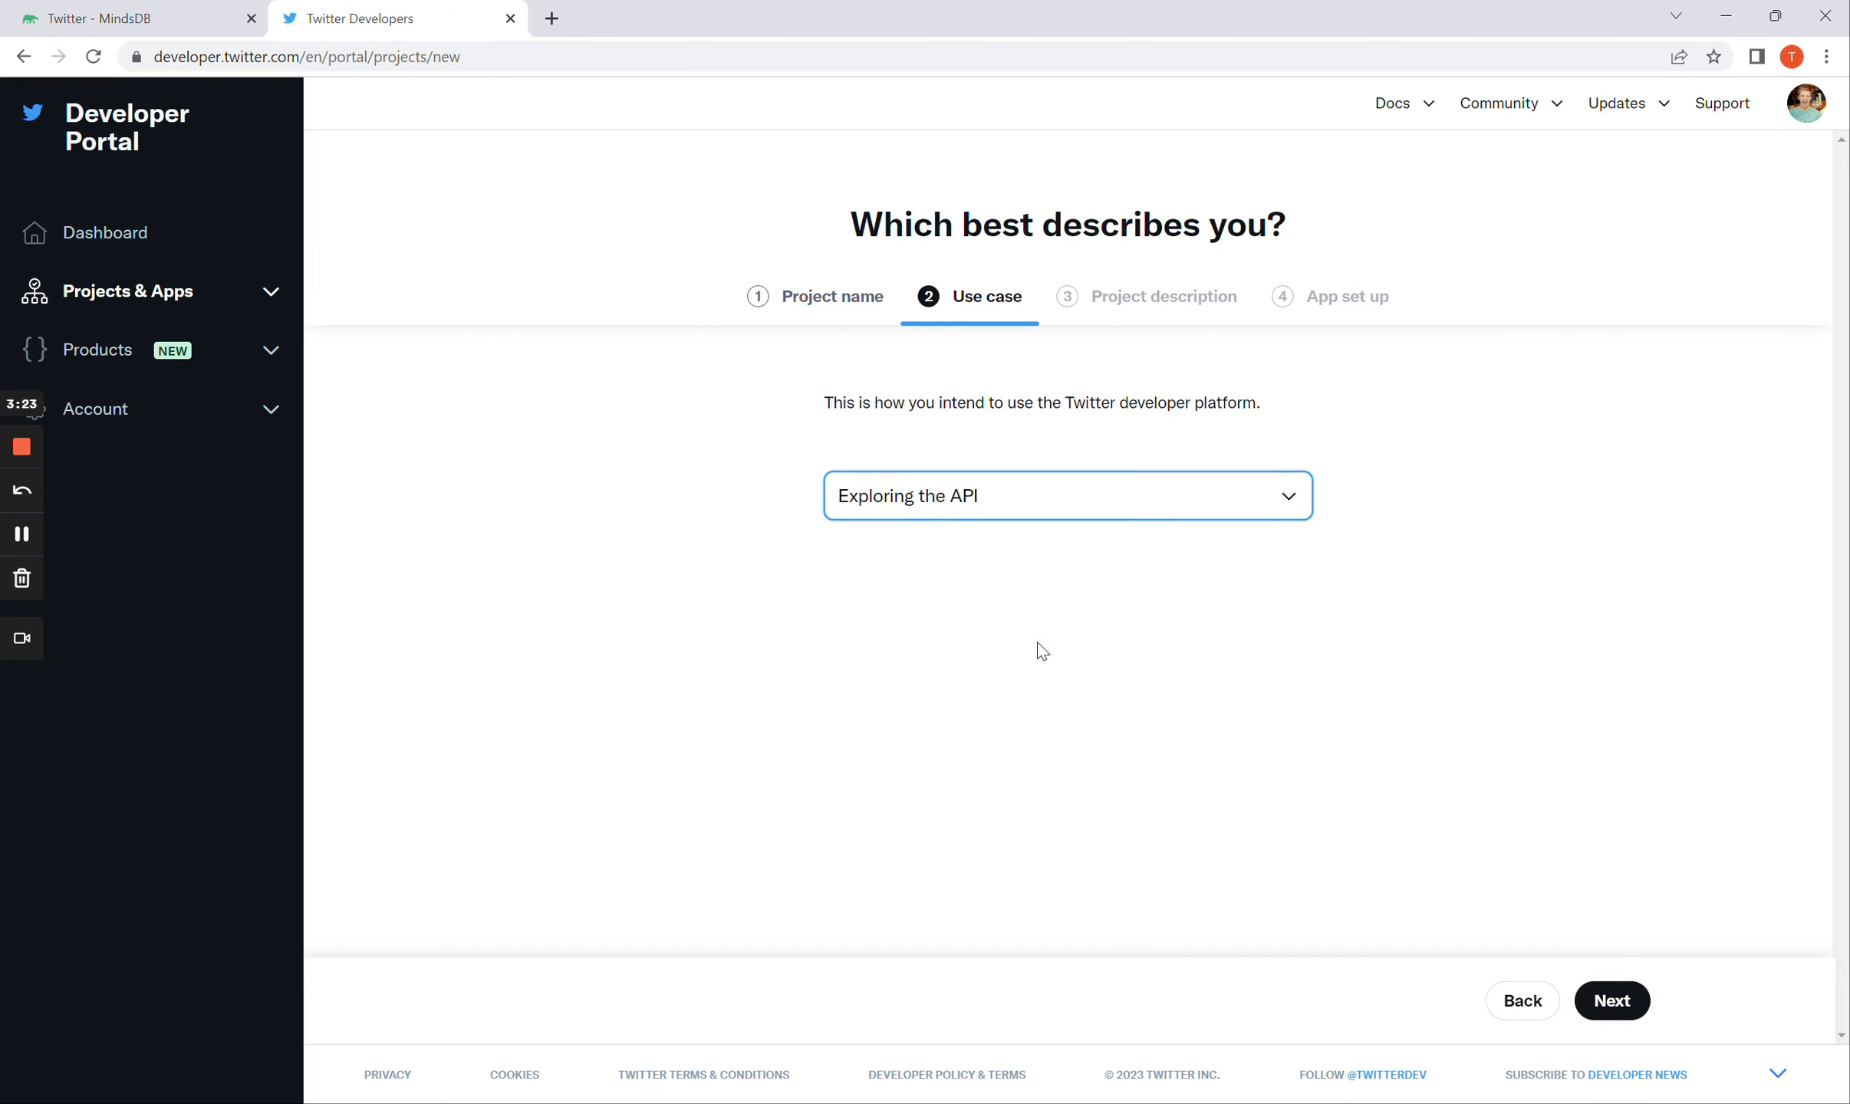
{"action": "left_click", "coordinate": [1594, 999]}
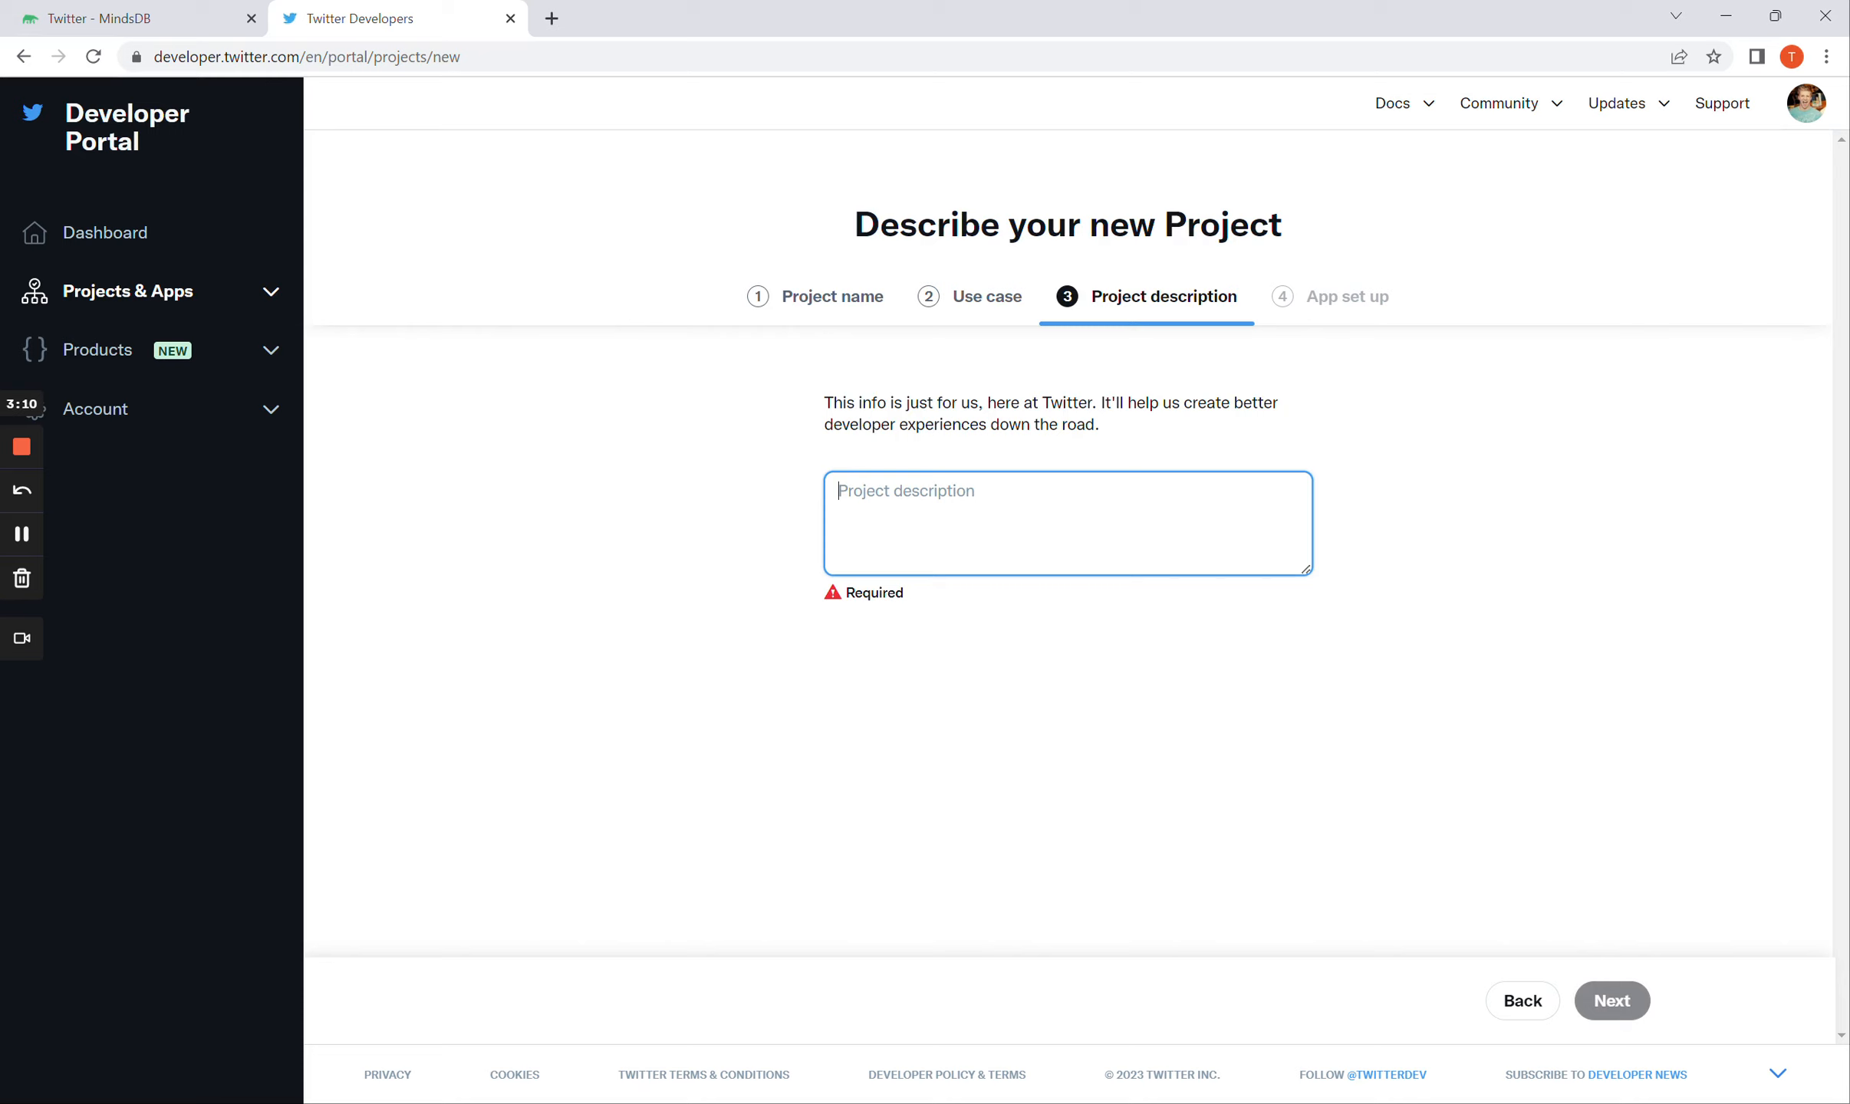
- Enter "Using MindsDB with the Twitter API" as the project description and continue to the app setup
{"action": "type", "text": "Usin"}
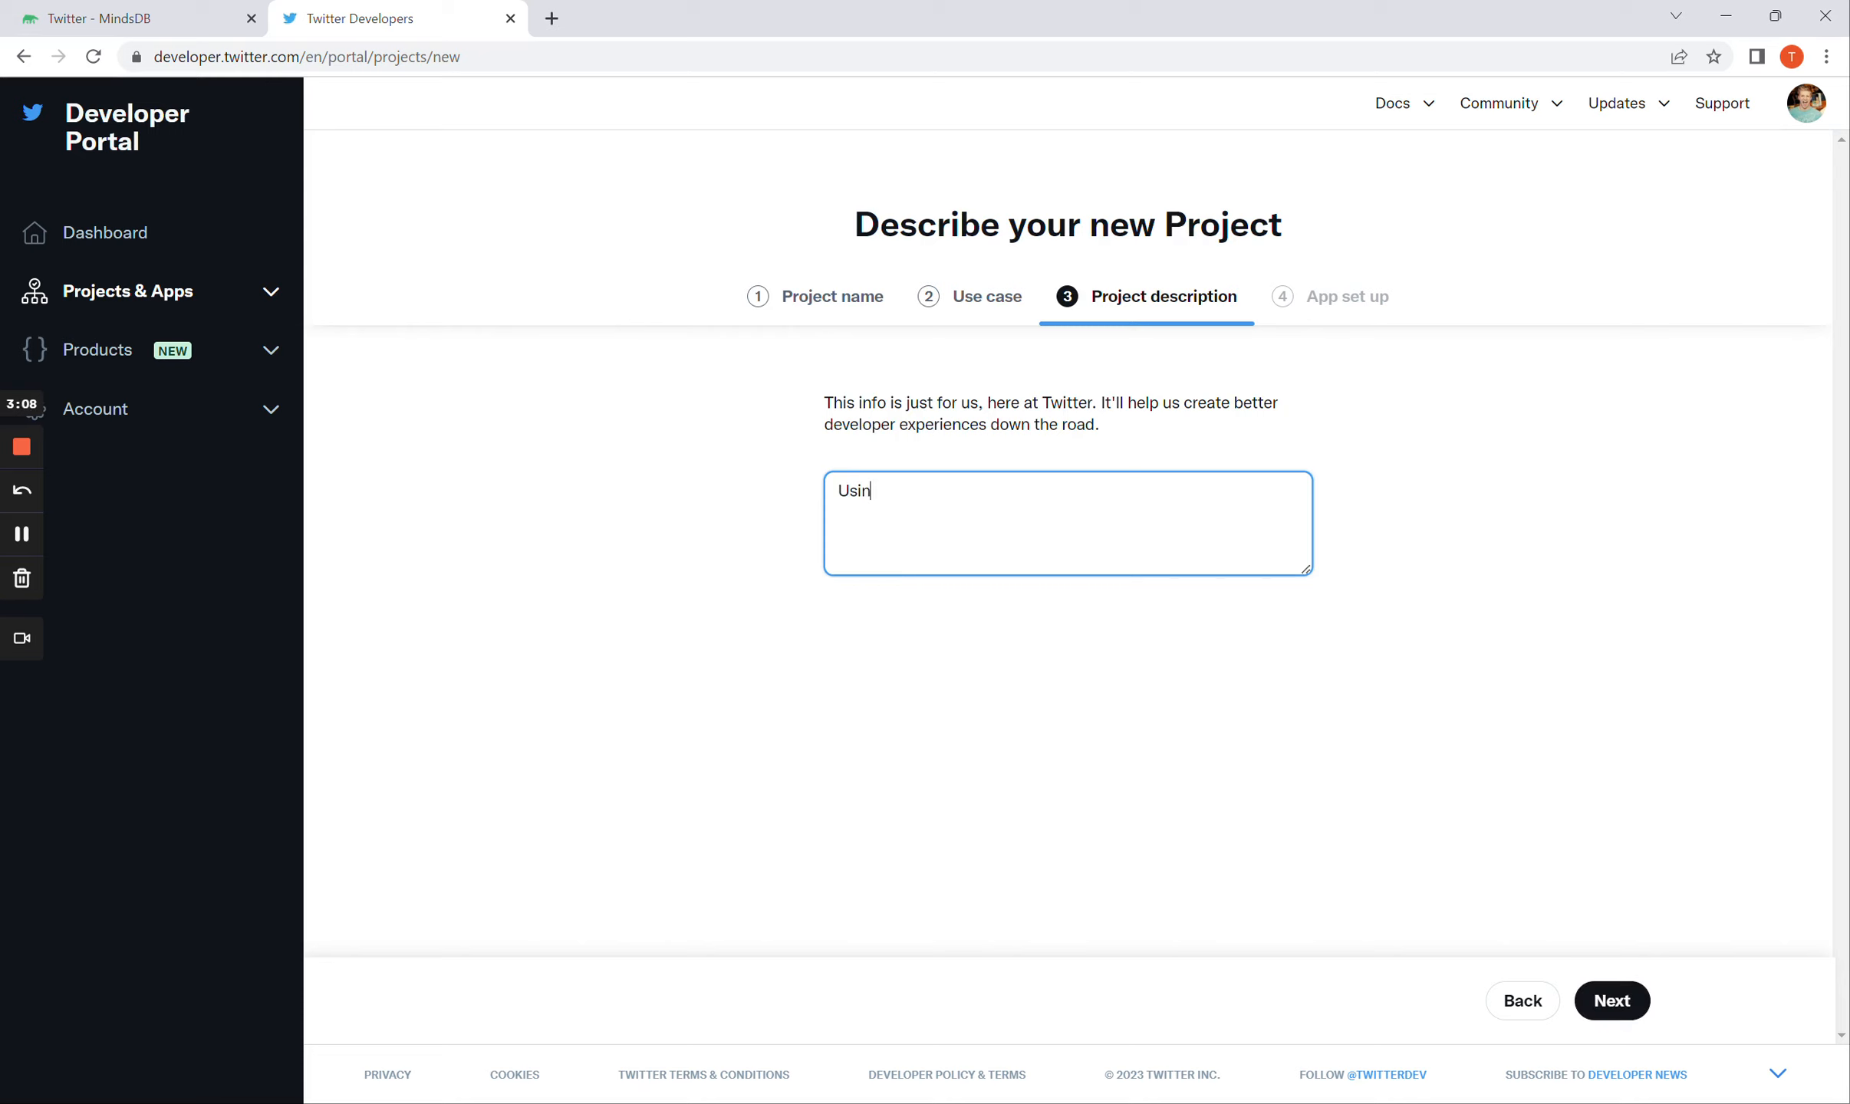
{"action": "type", "text": "g MindsDB with the Twitter API"}
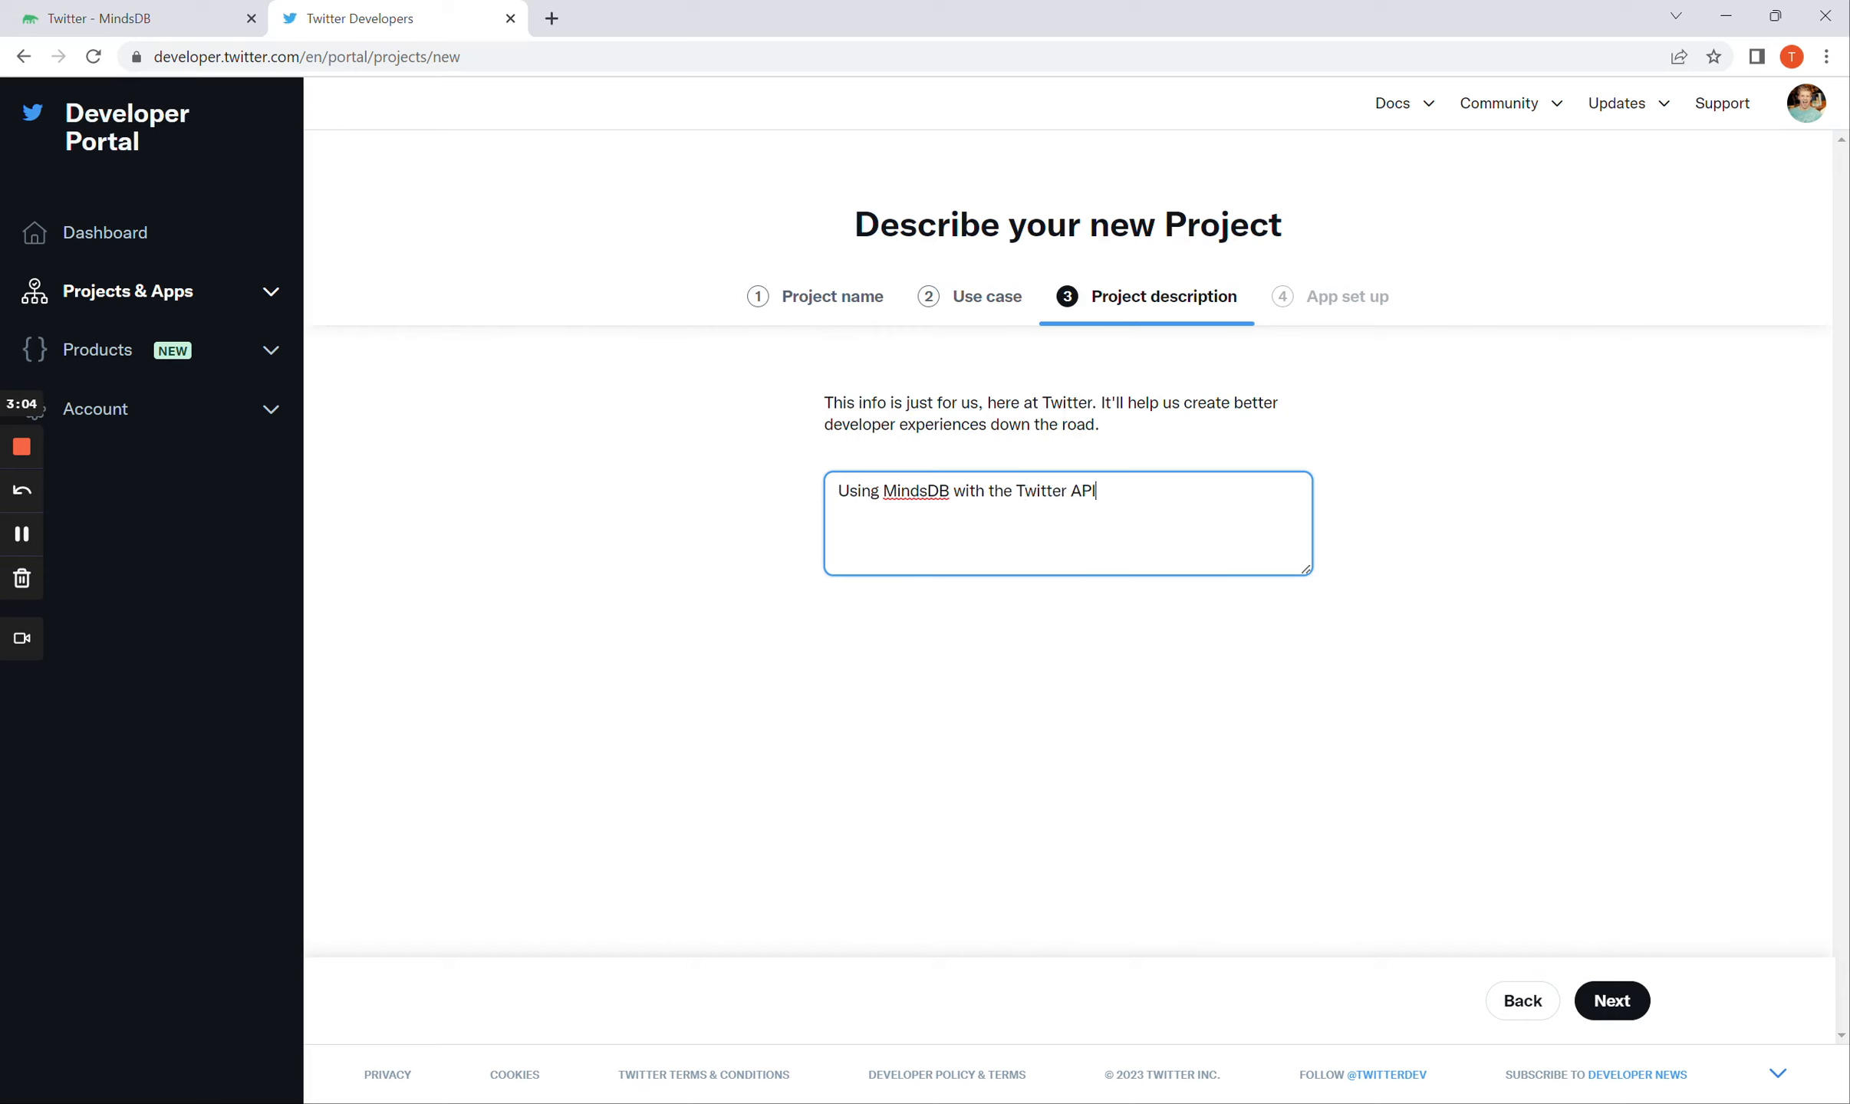
{"action": "left_click", "coordinate": [1612, 998]}
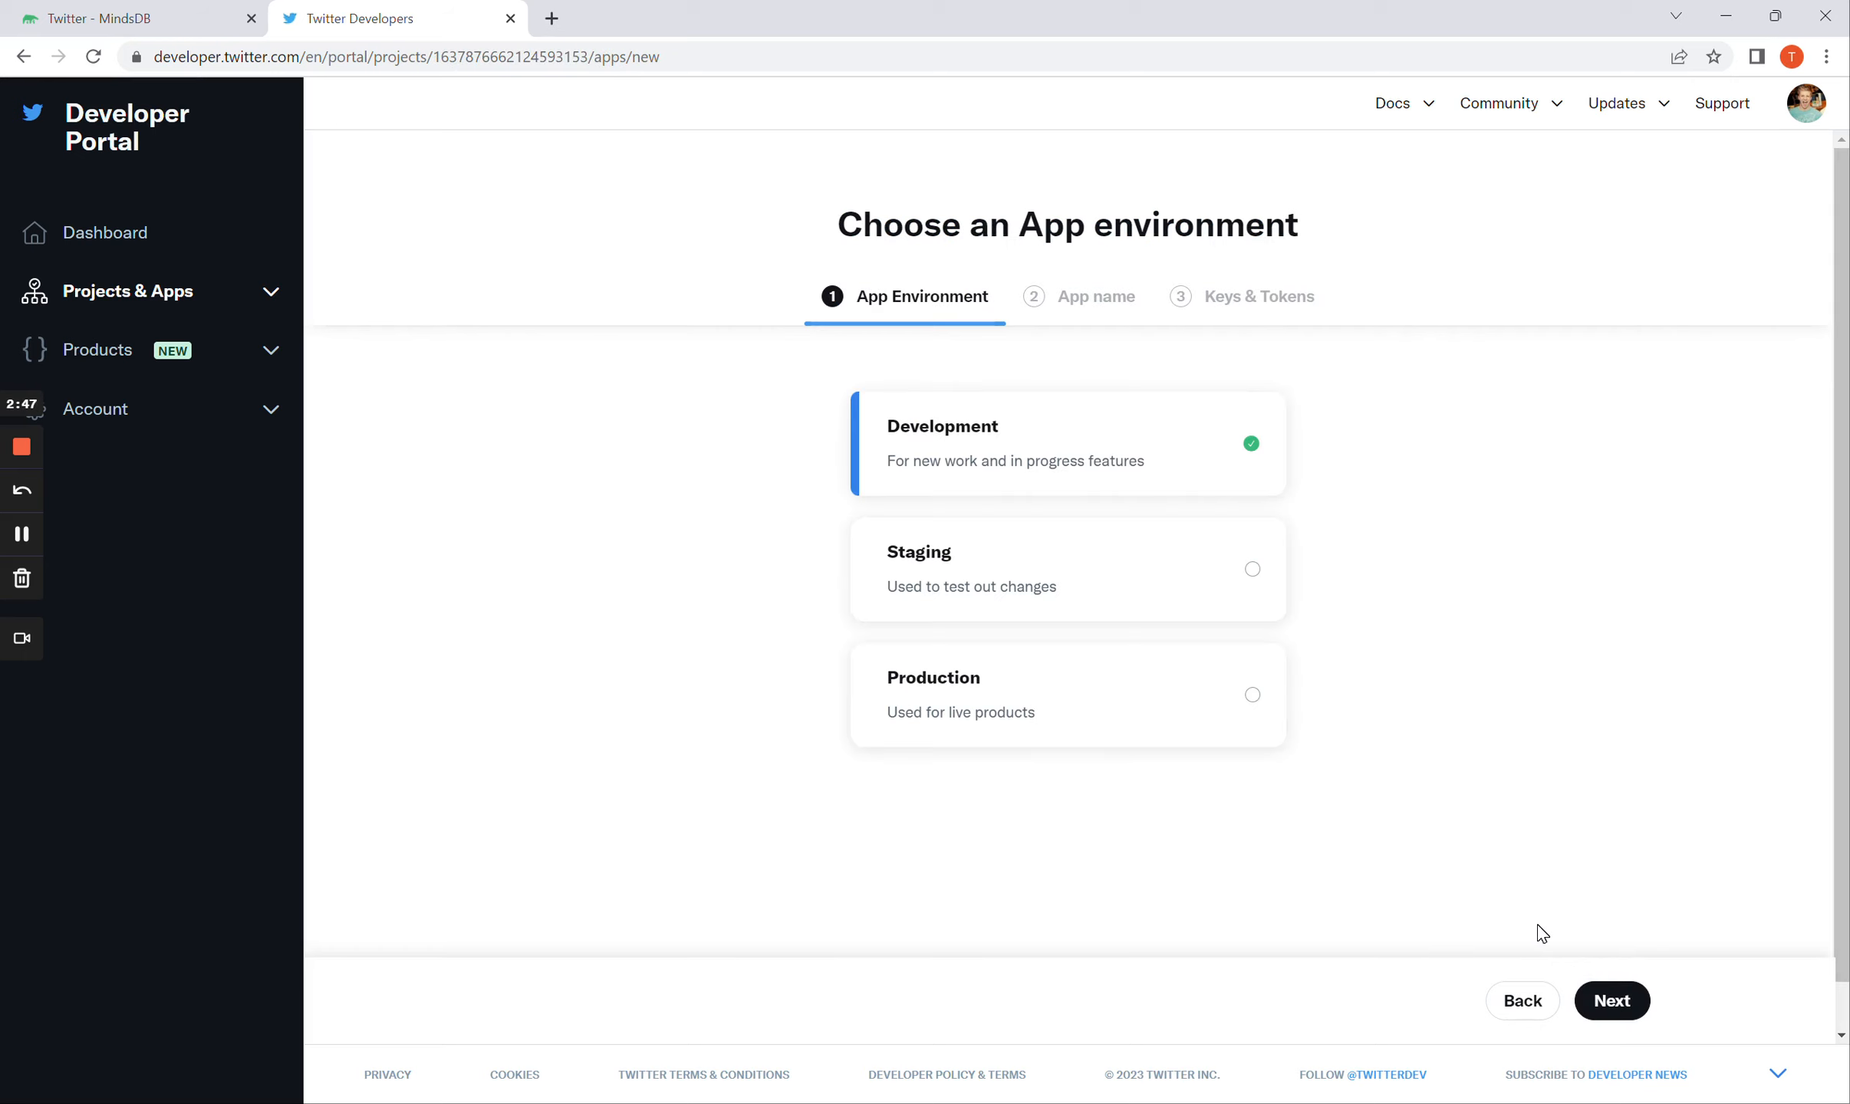
- Keep the Development app environment and name the app twitter_integration_dev
{"action": "left_click", "coordinate": [1606, 1000]}
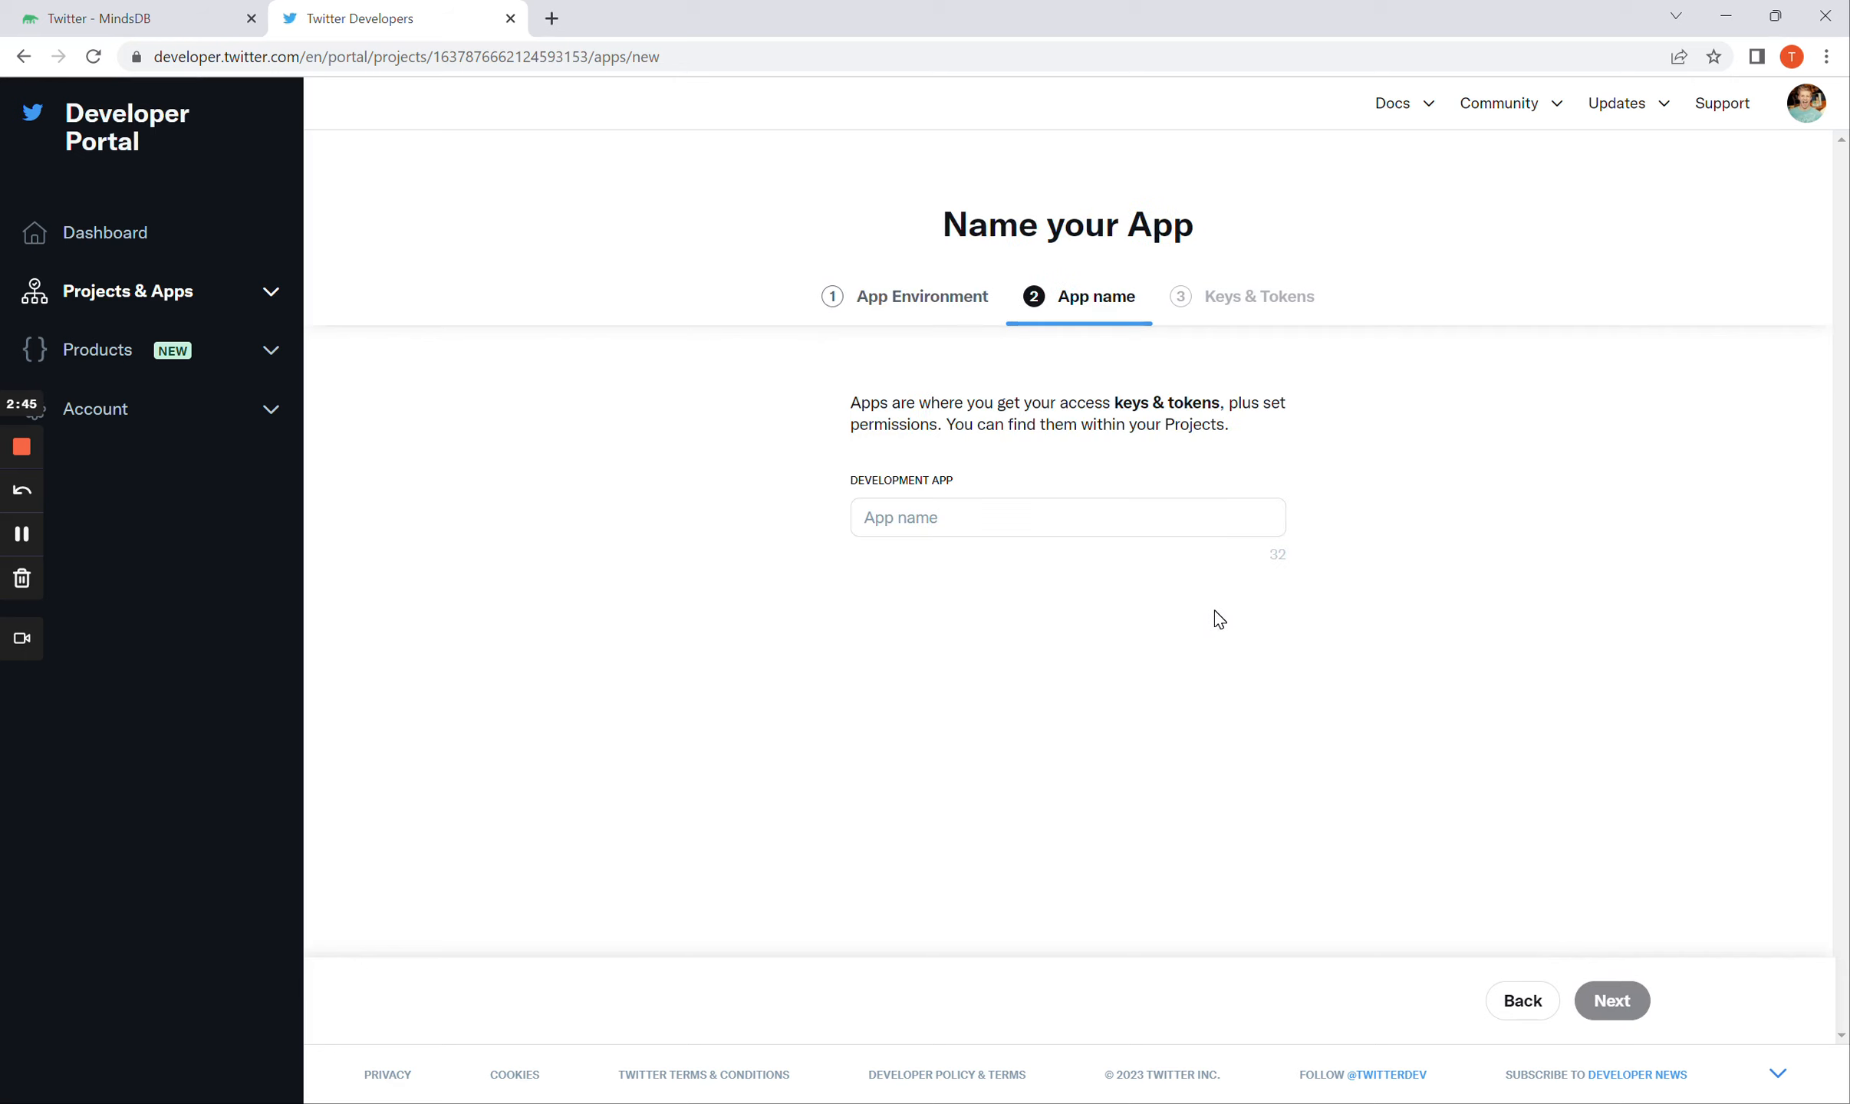
{"action": "left_click", "coordinate": [1193, 518]}
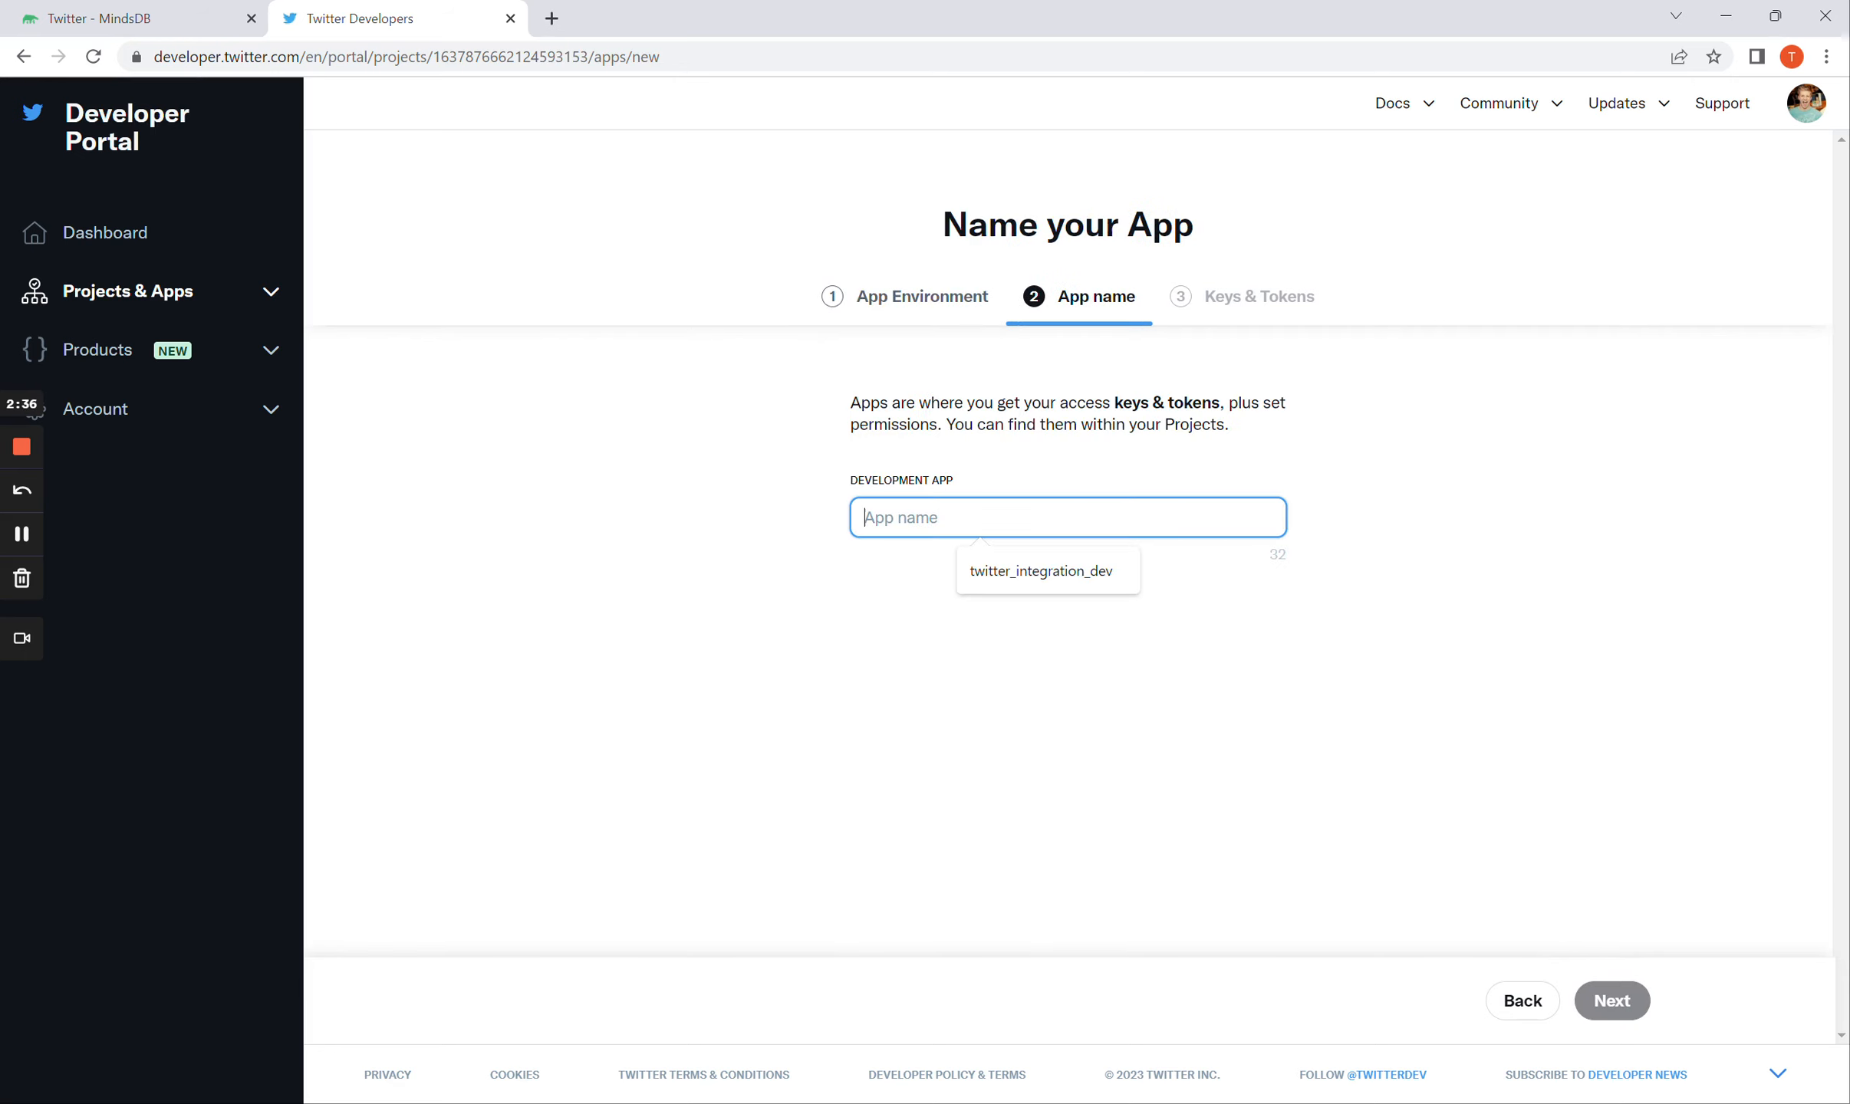
{"action": "left_click", "coordinate": [1124, 572]}
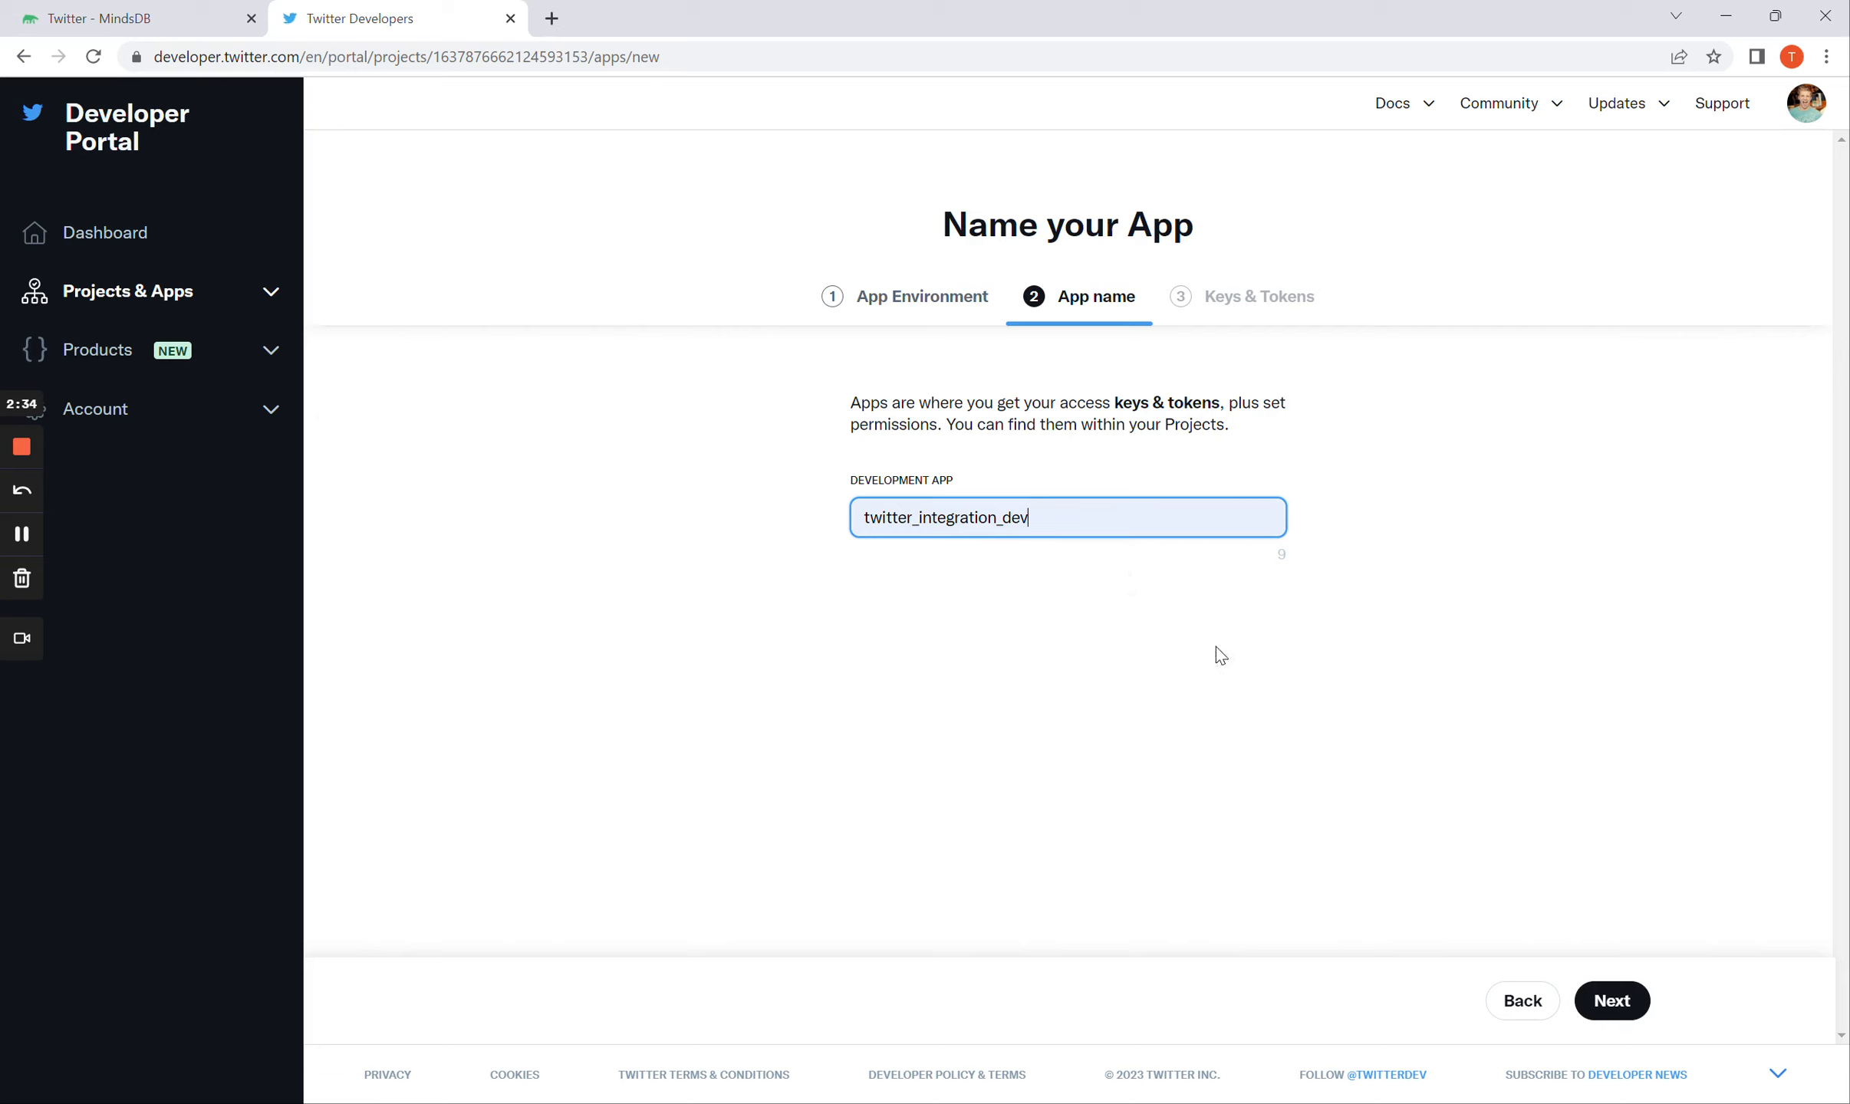
{"action": "left_click", "coordinate": [1266, 696]}
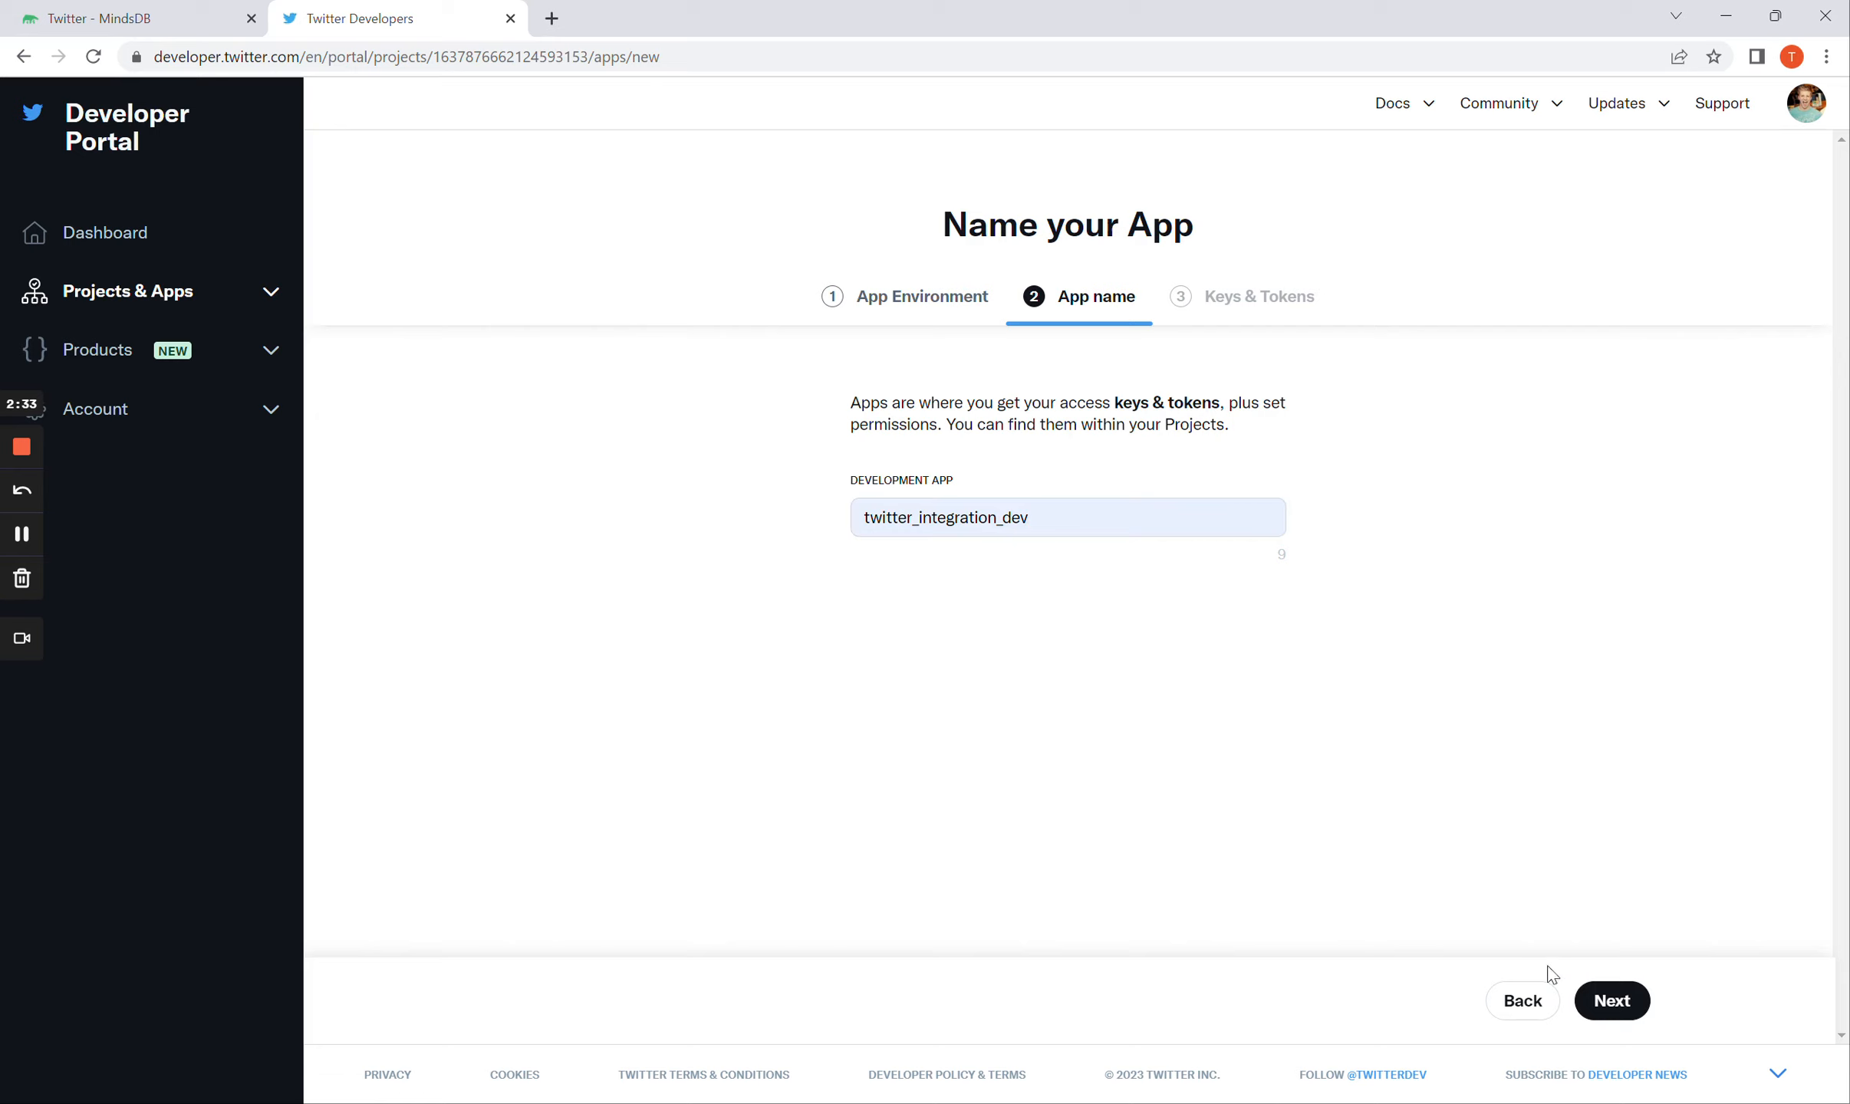
- Complete the app creation to issue its keys and tokens, and check them against the connection parameters in the MindsDB Twitter documentation
{"action": "left_click", "coordinate": [1603, 1003]}
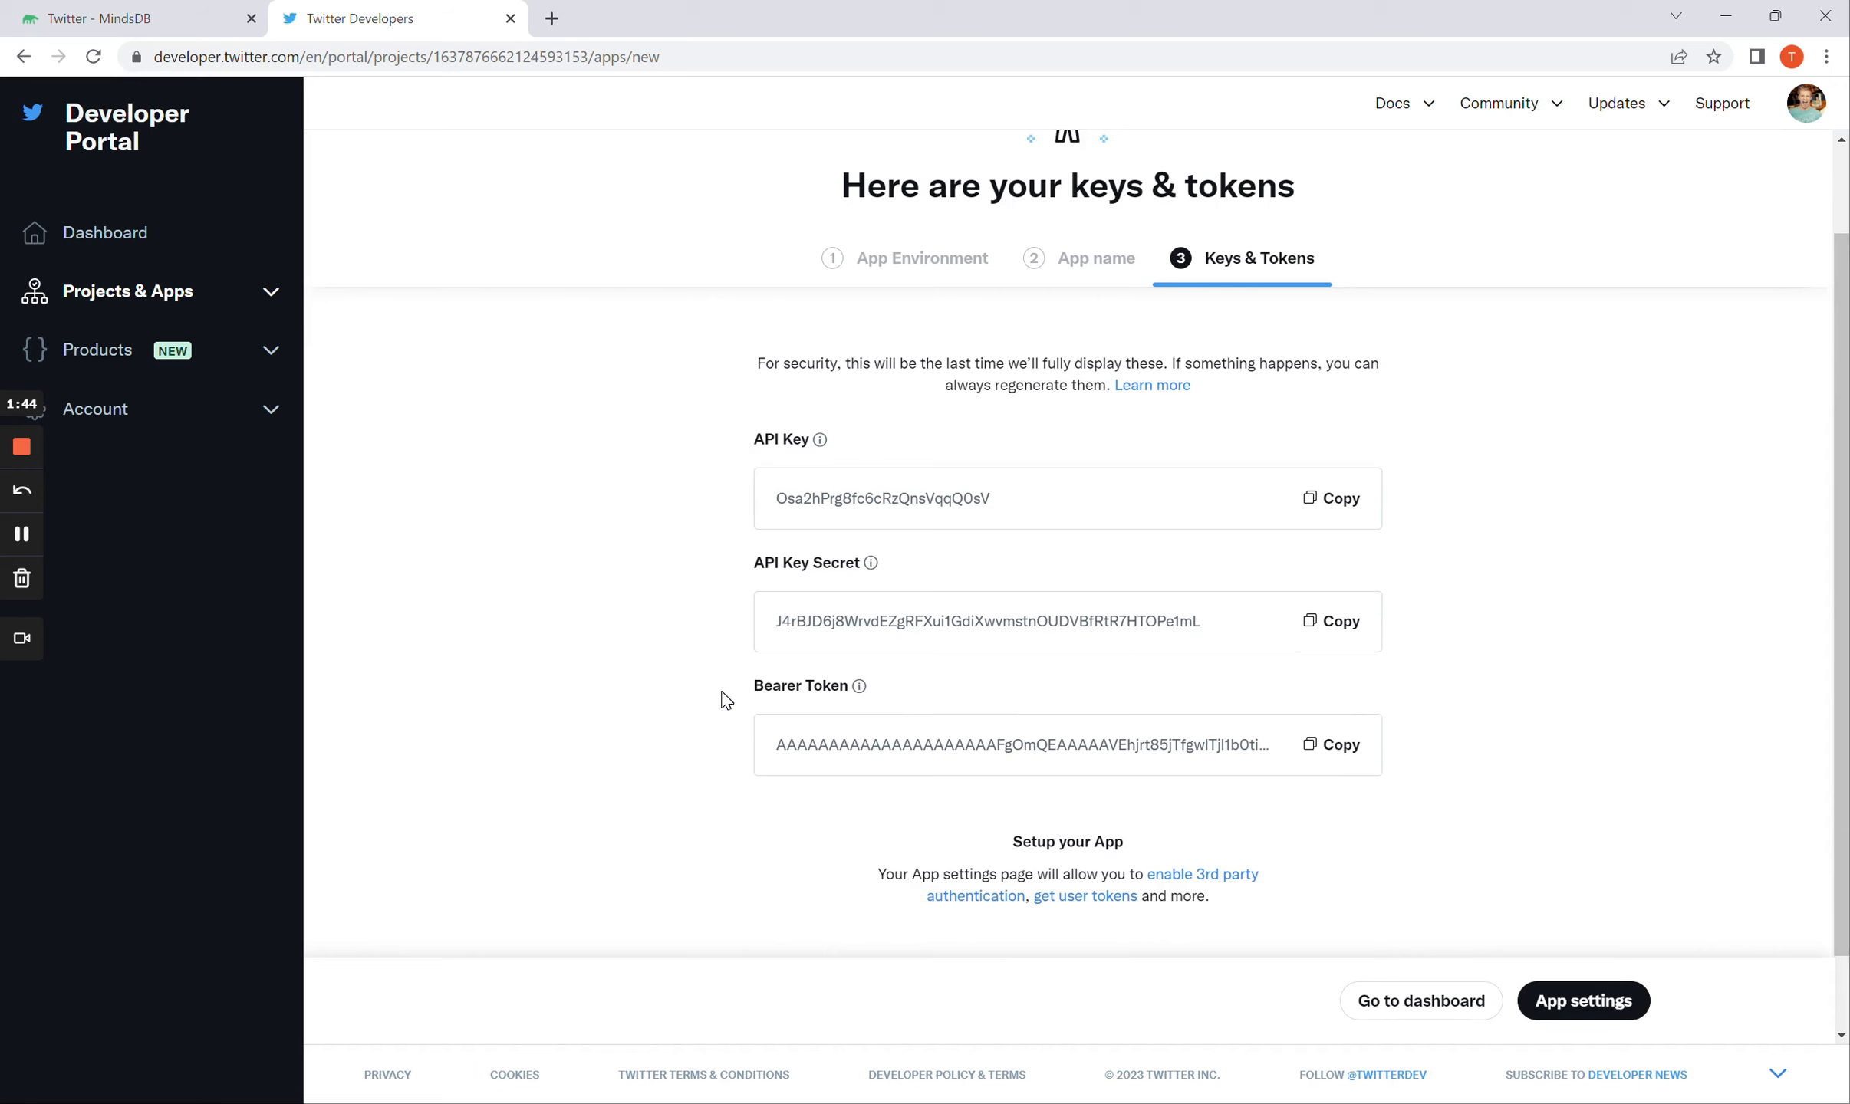
{"action": "left_click", "coordinate": [167, 22]}
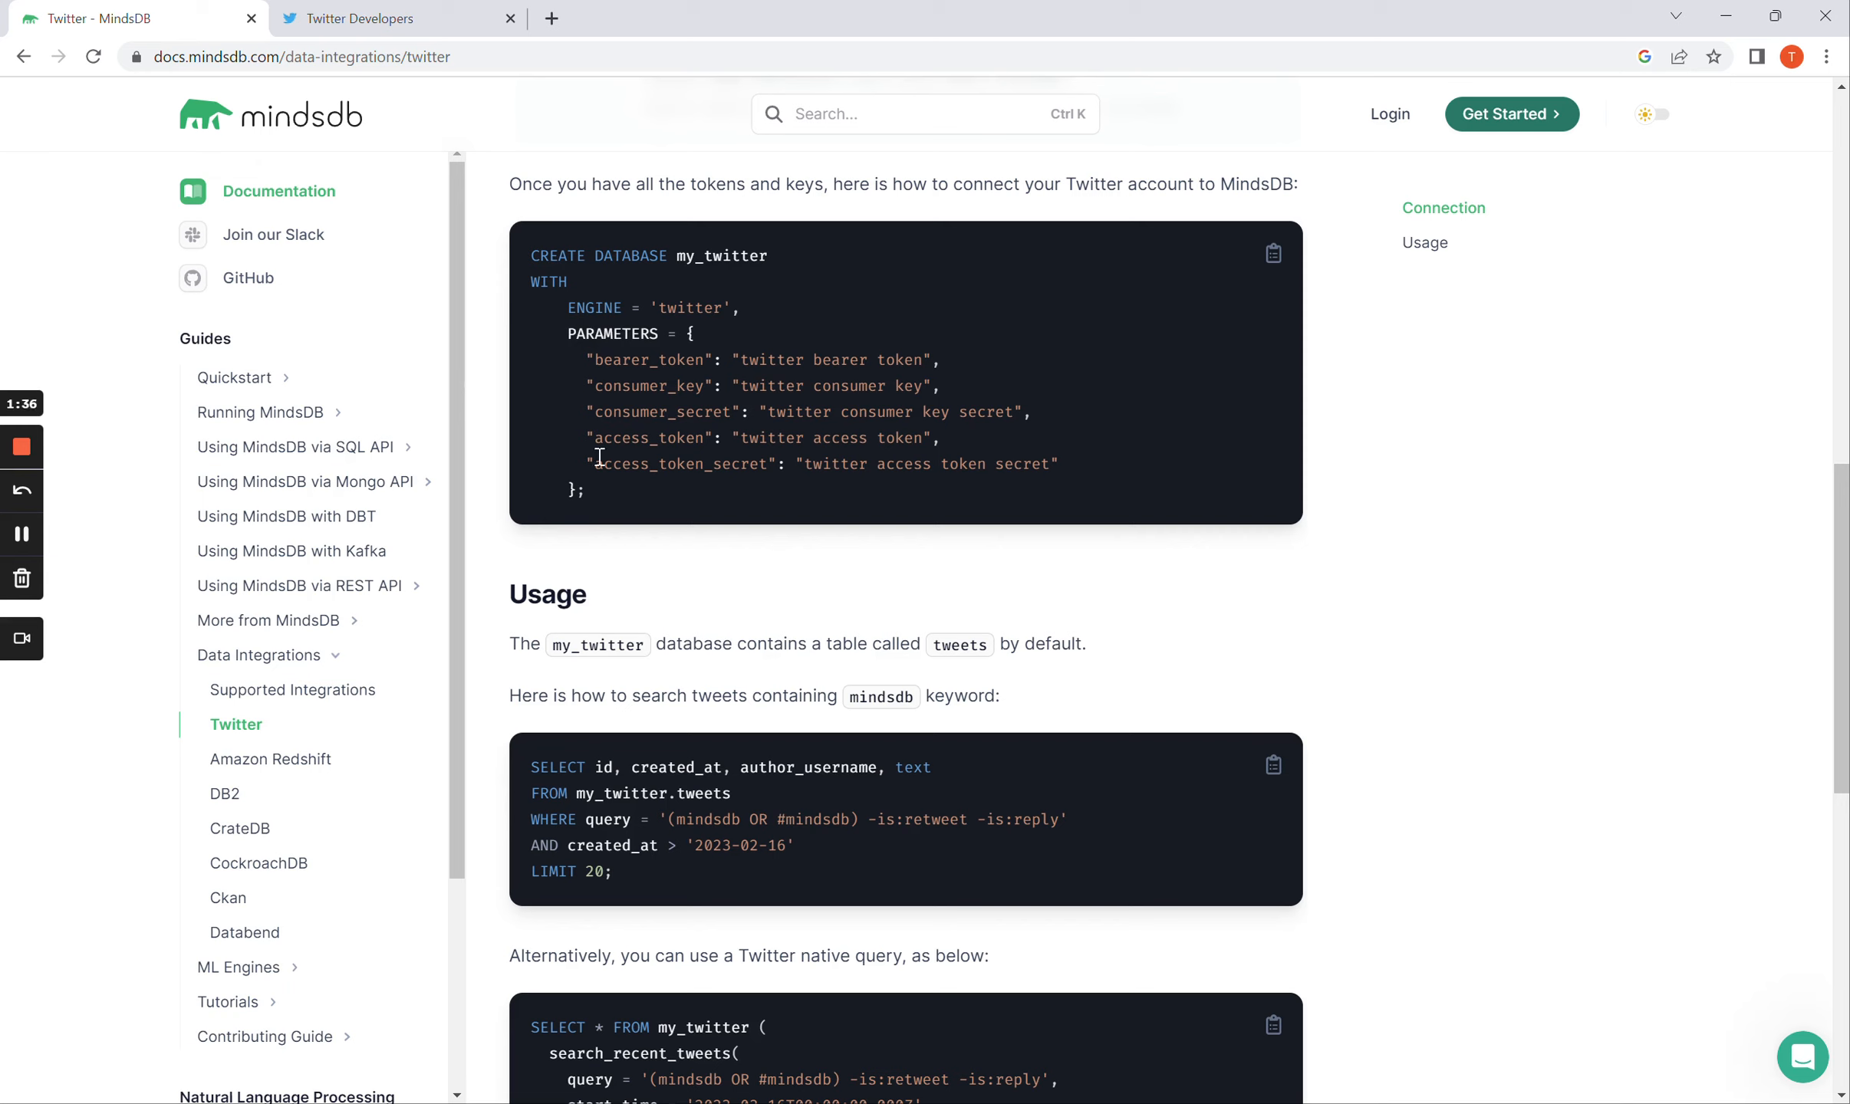
{"action": "left_click", "coordinate": [464, 33]}
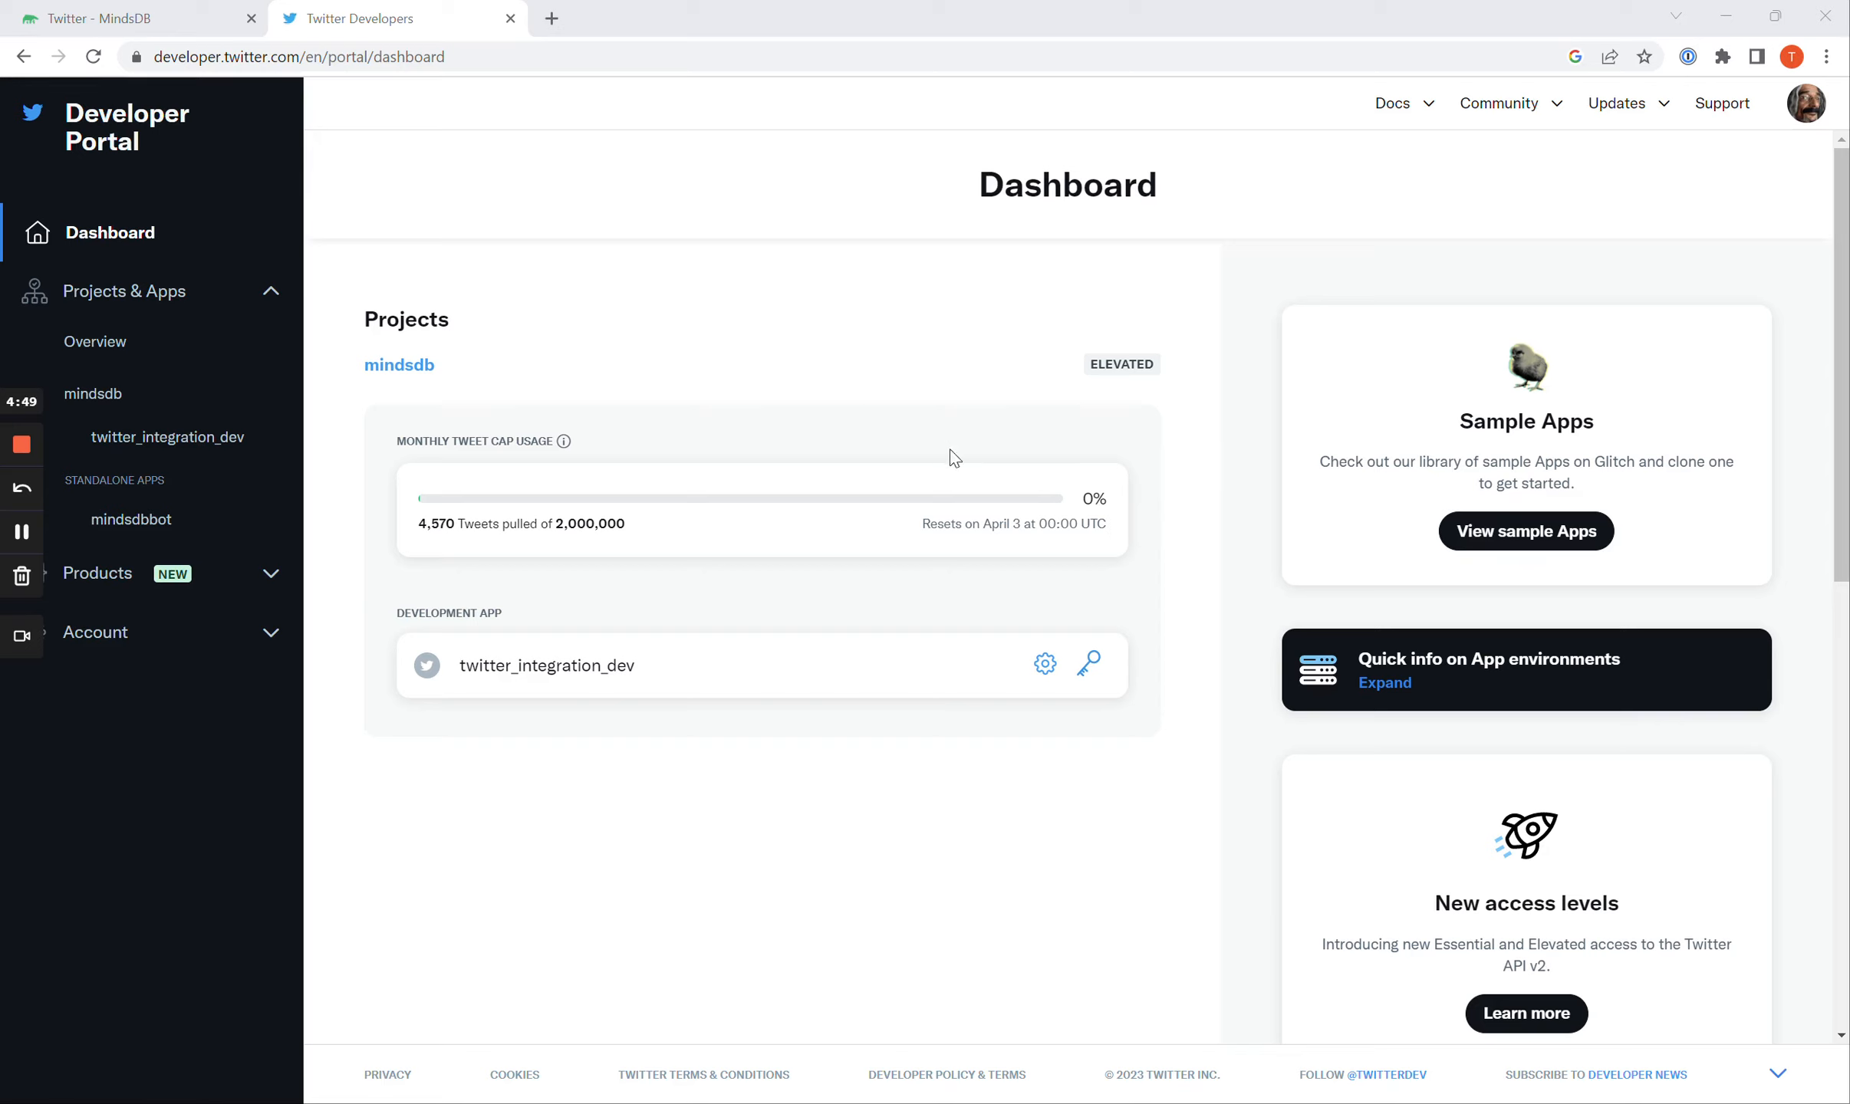
- Open the settings of the twitter_integration_dev app and start its user authentication setup
{"action": "left_click", "coordinate": [1044, 664]}
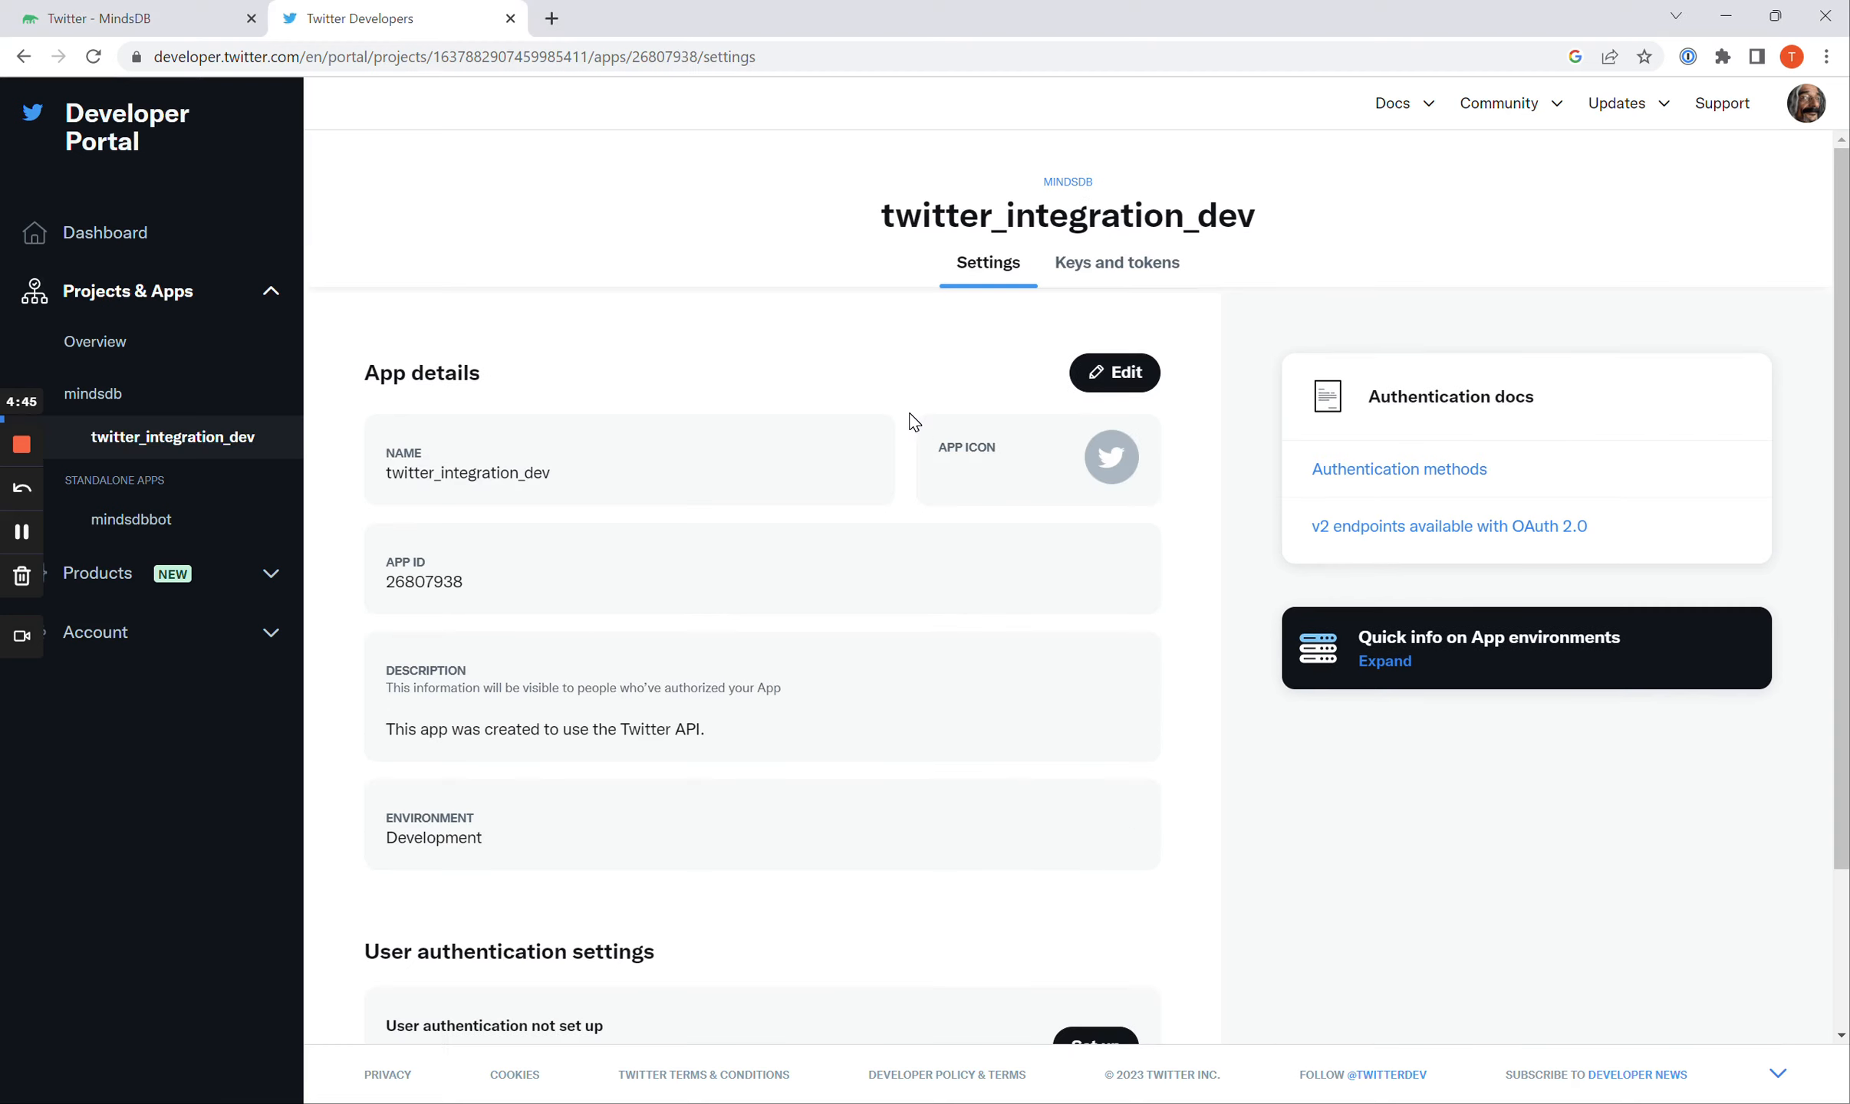
{"action": "scroll", "coordinate": [912, 418], "scroll_direction": "down", "scroll_amount": 3}
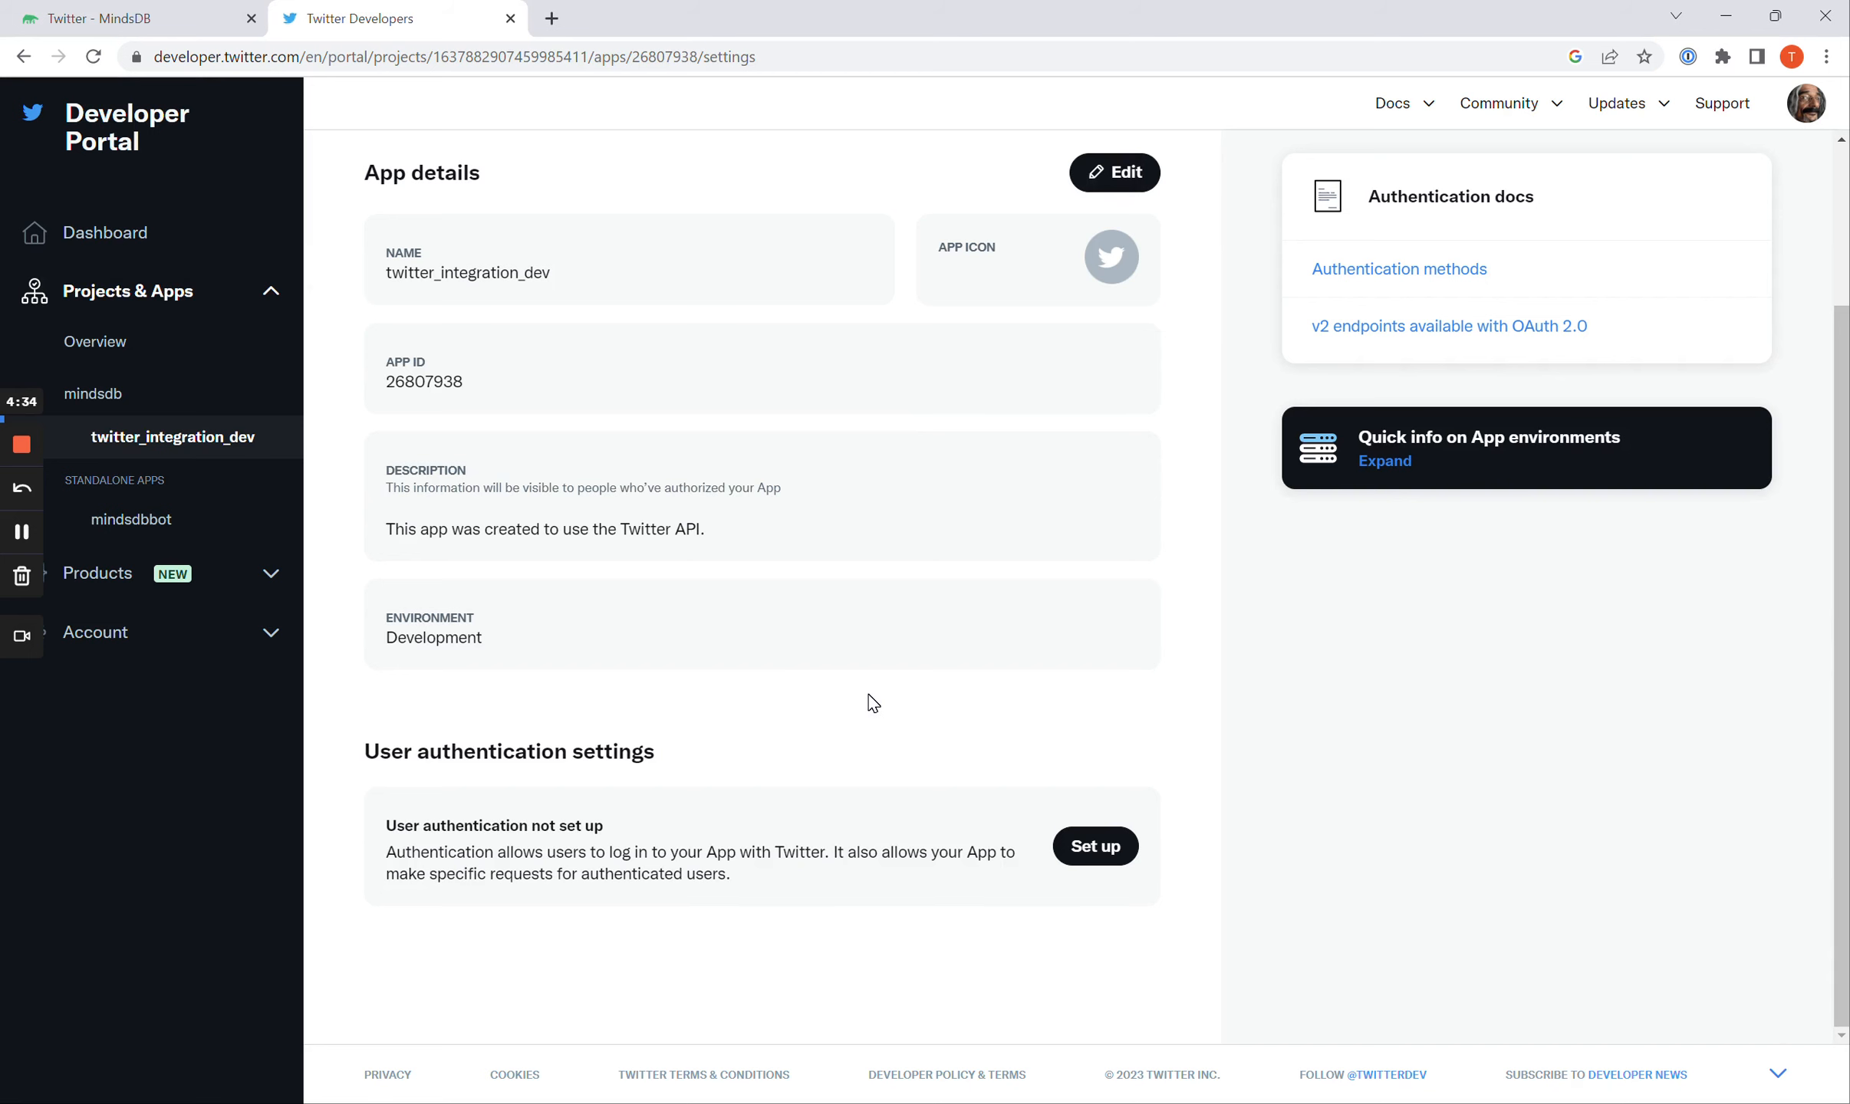
{"action": "left_click", "coordinate": [1085, 856]}
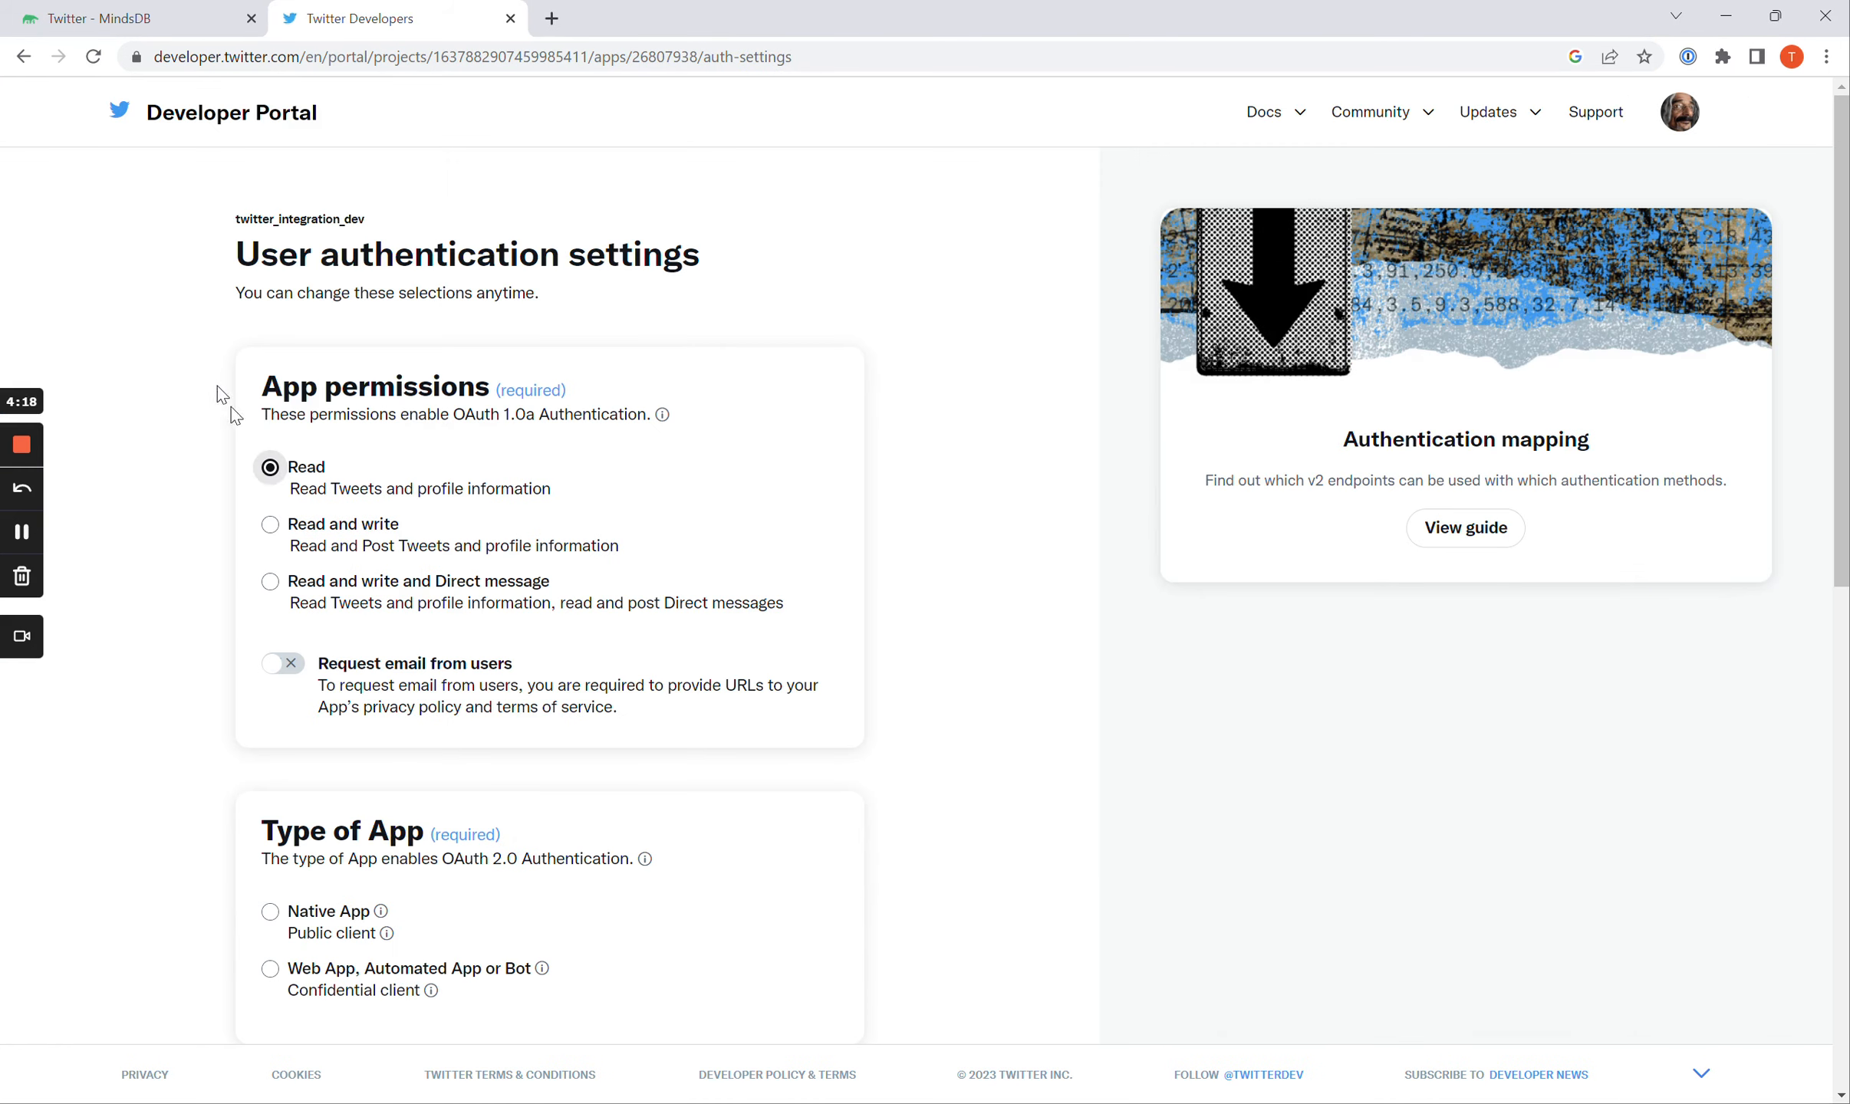
- Set the app permissions to Read and write and the app type to Web App, Automated App or Bot
{"action": "left_click", "coordinate": [240, 525]}
{"action": "scroll", "coordinate": [198, 535], "scroll_direction": "down", "scroll_amount": 3}
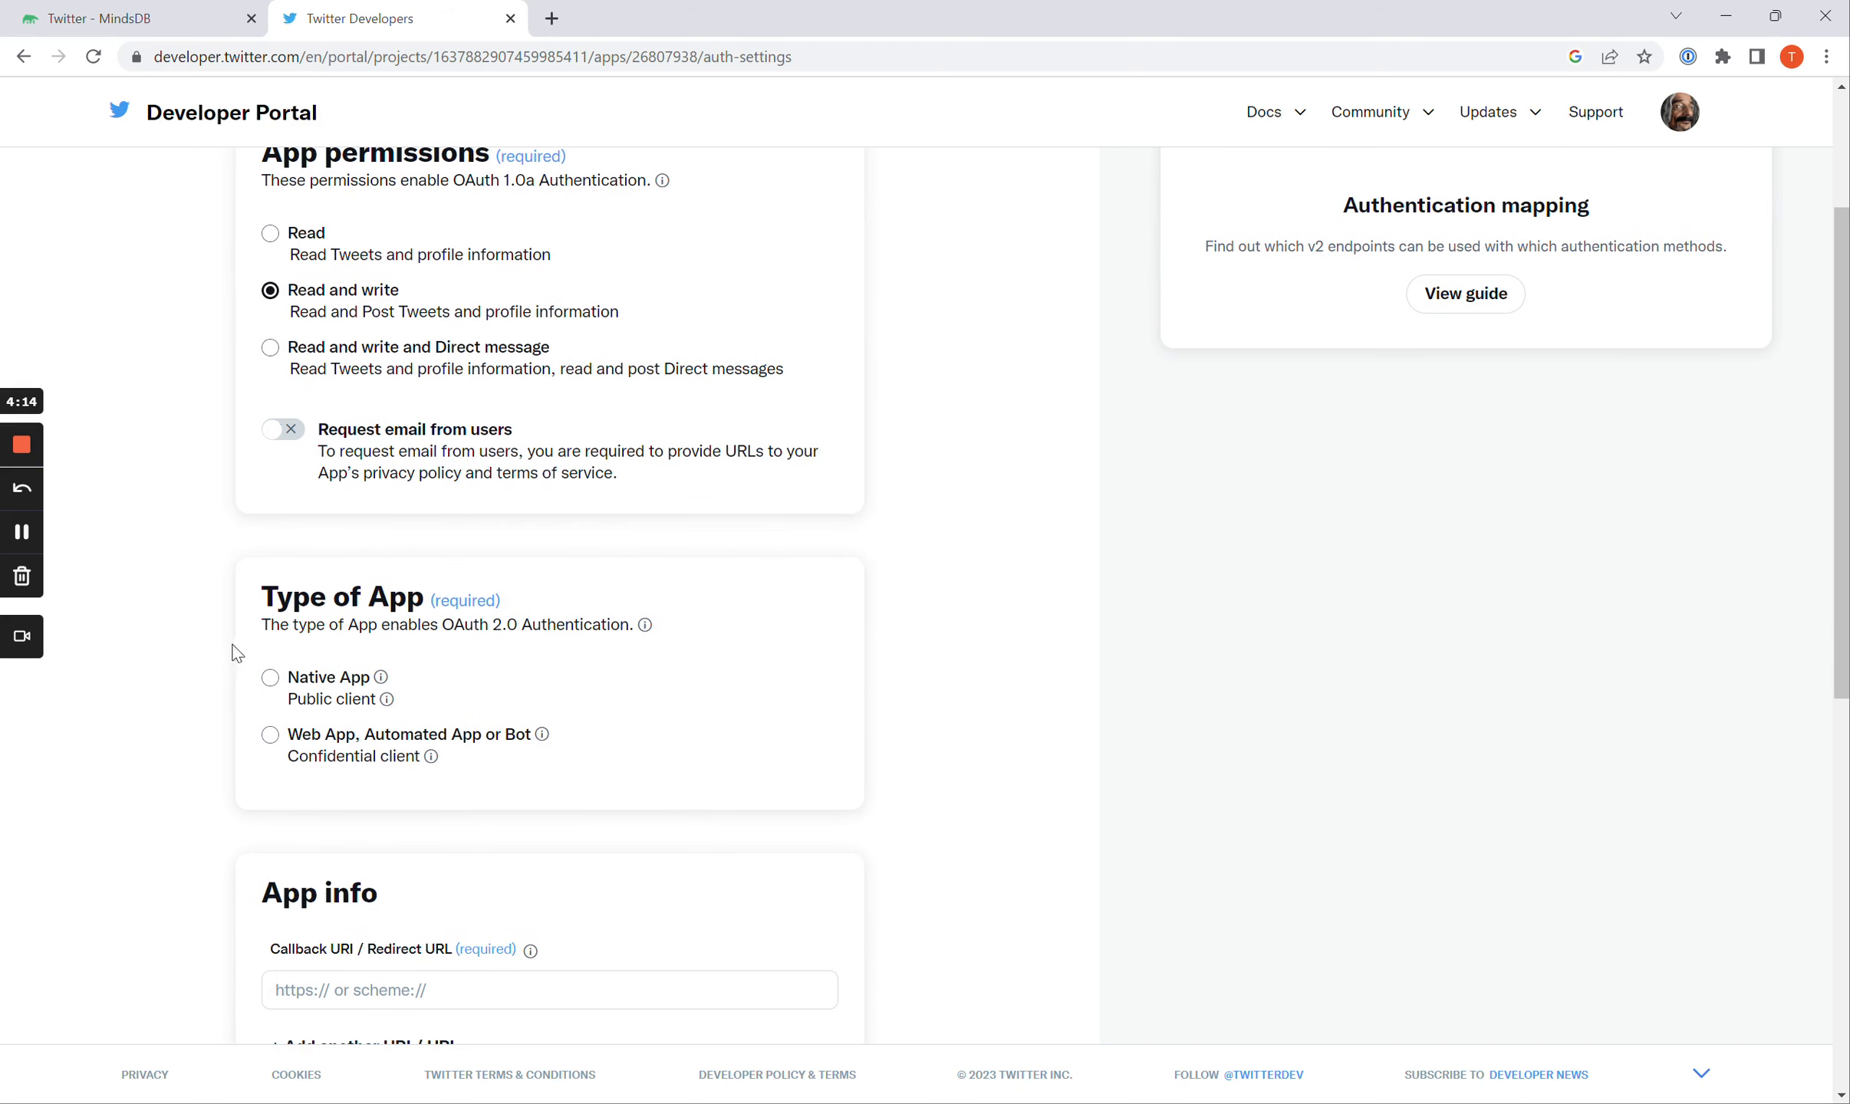
{"action": "left_click", "coordinate": [270, 736]}
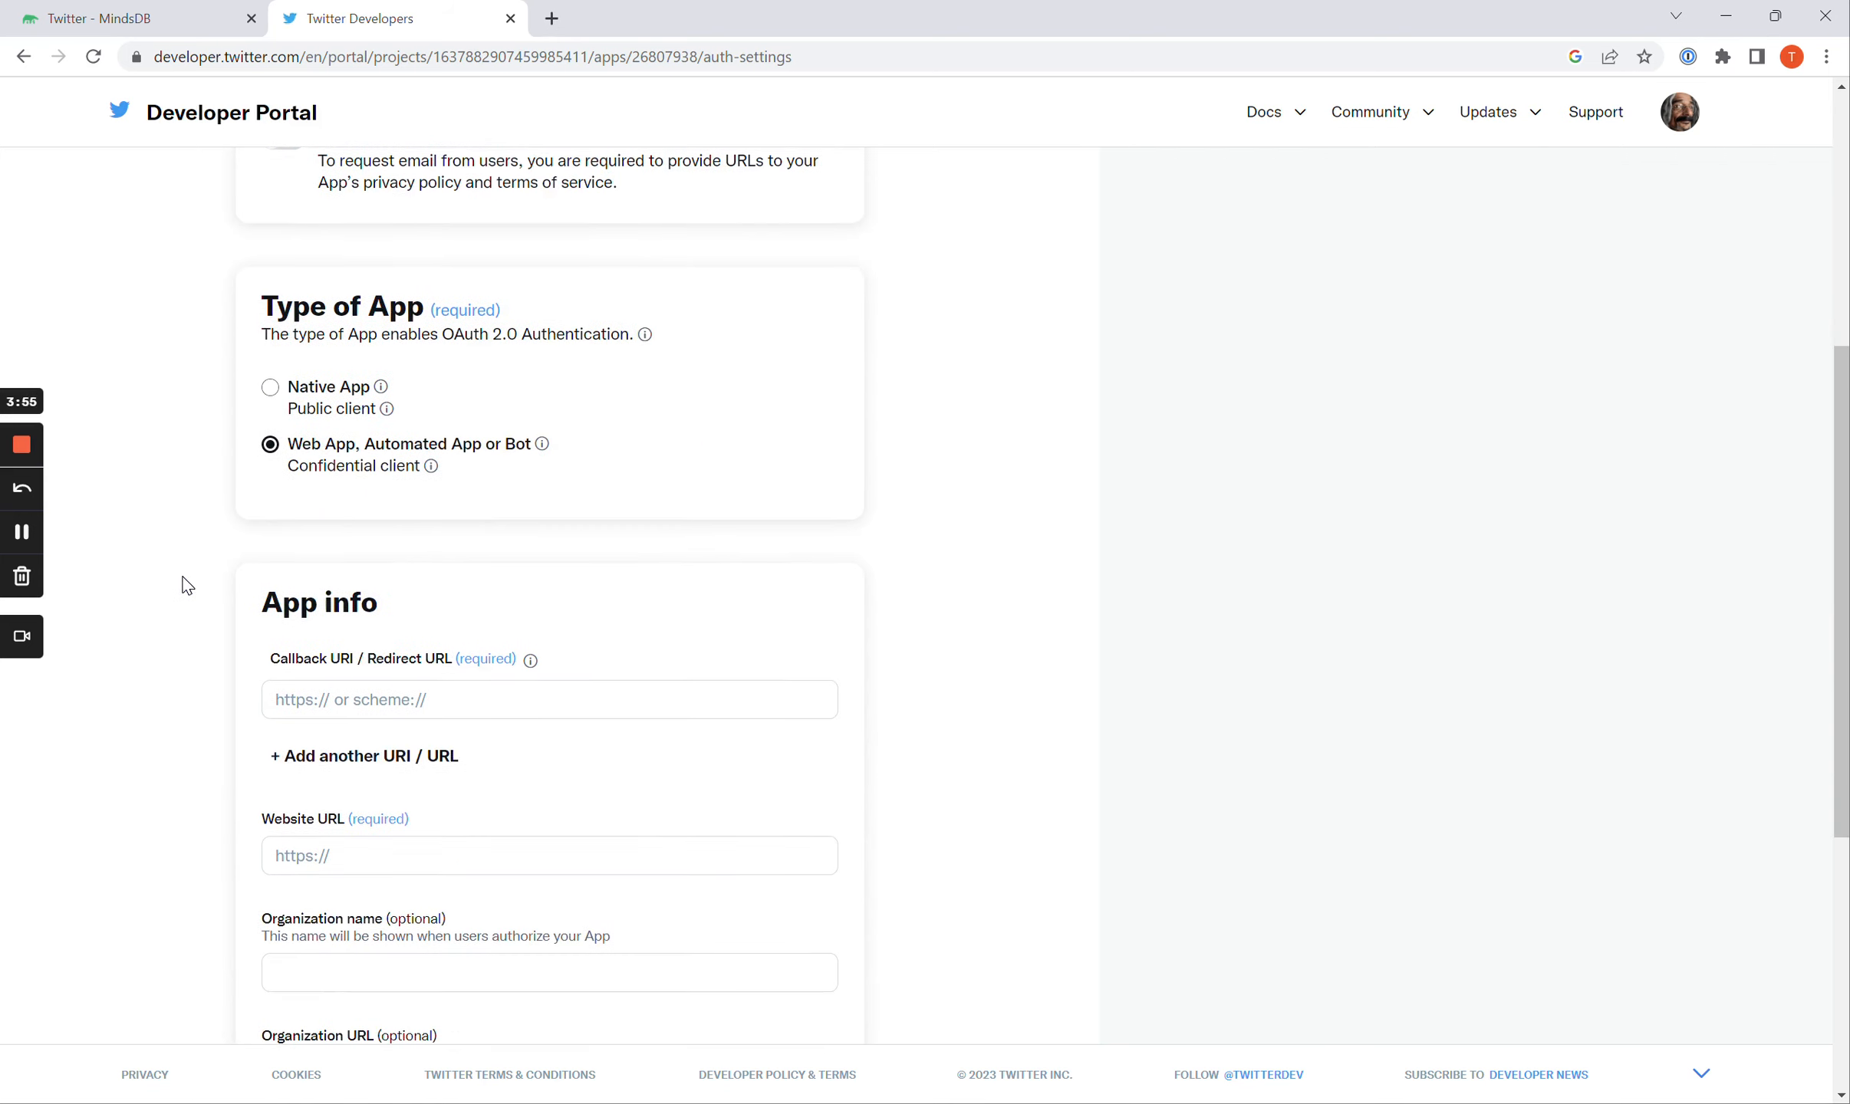
{"action": "scroll", "coordinate": [184, 585], "scroll_direction": "down", "scroll_amount": 2}
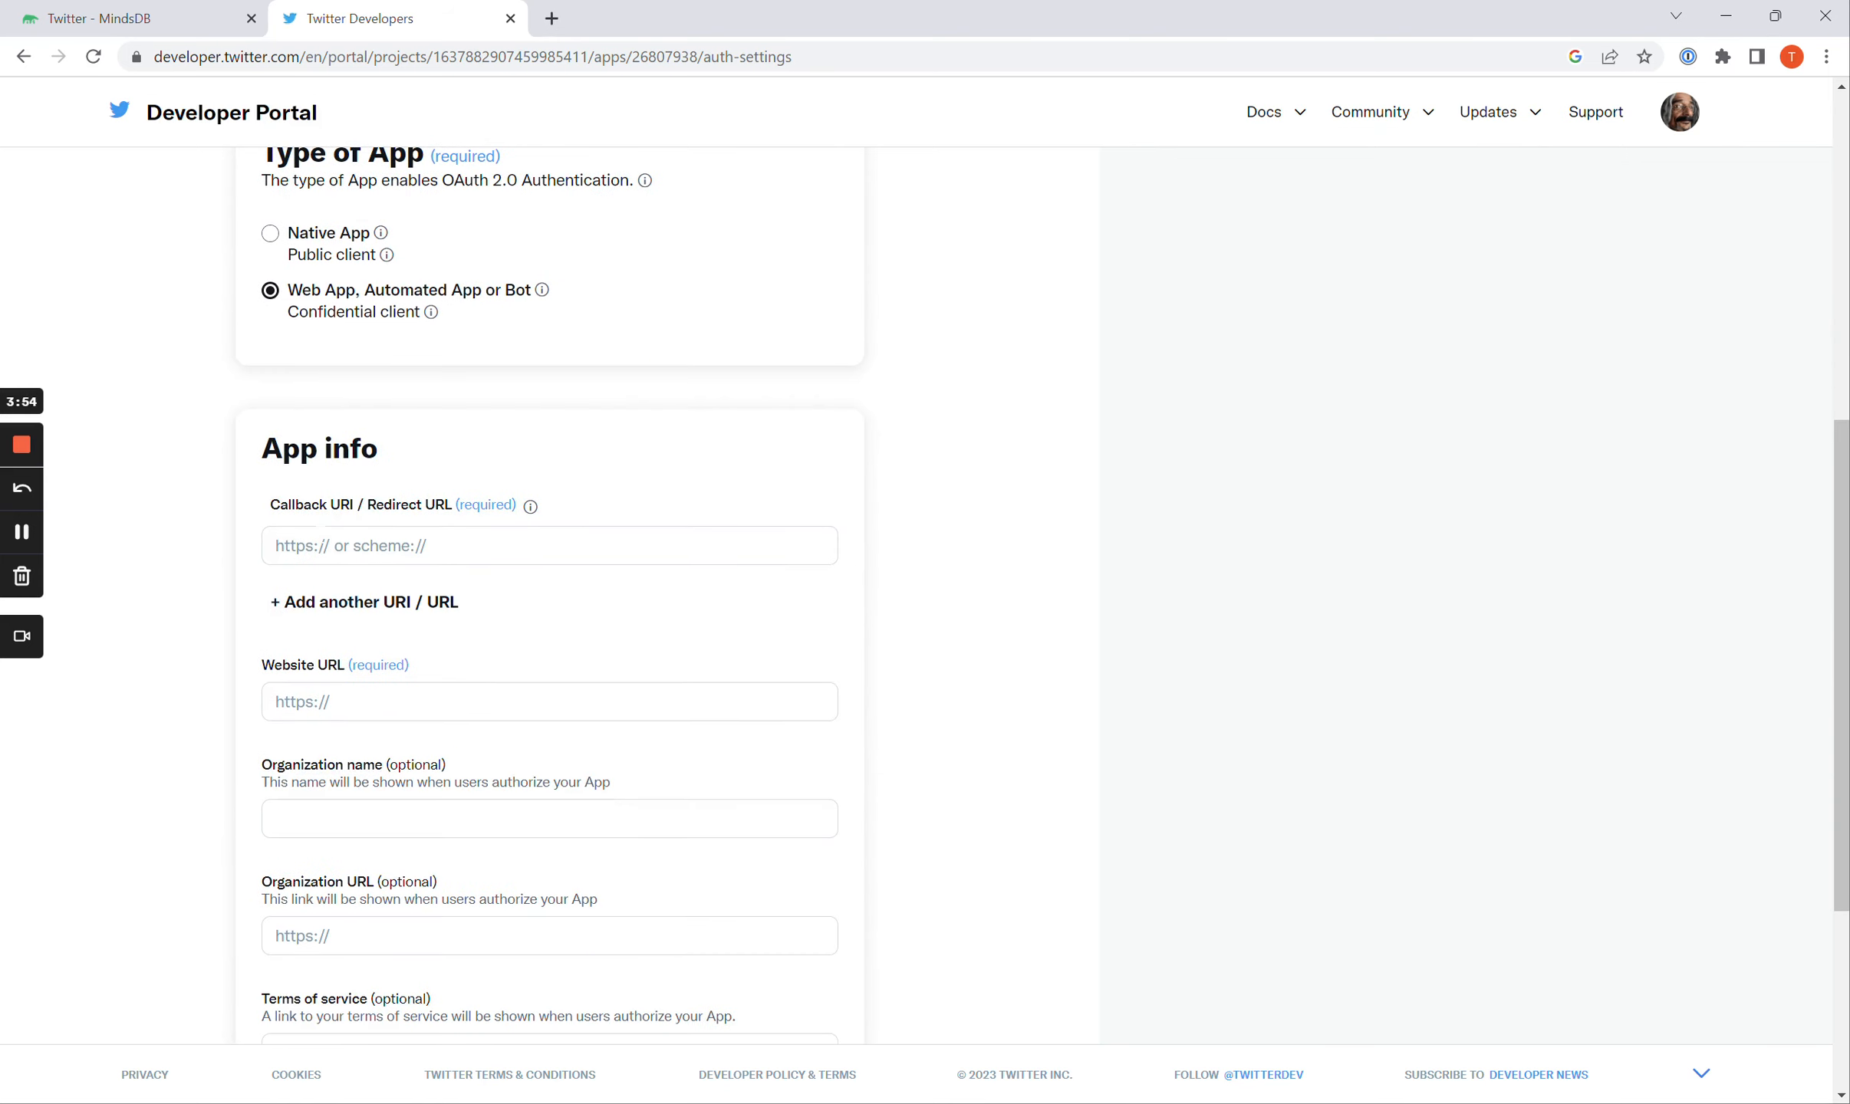
{"action": "left_click", "coordinate": [325, 545]}
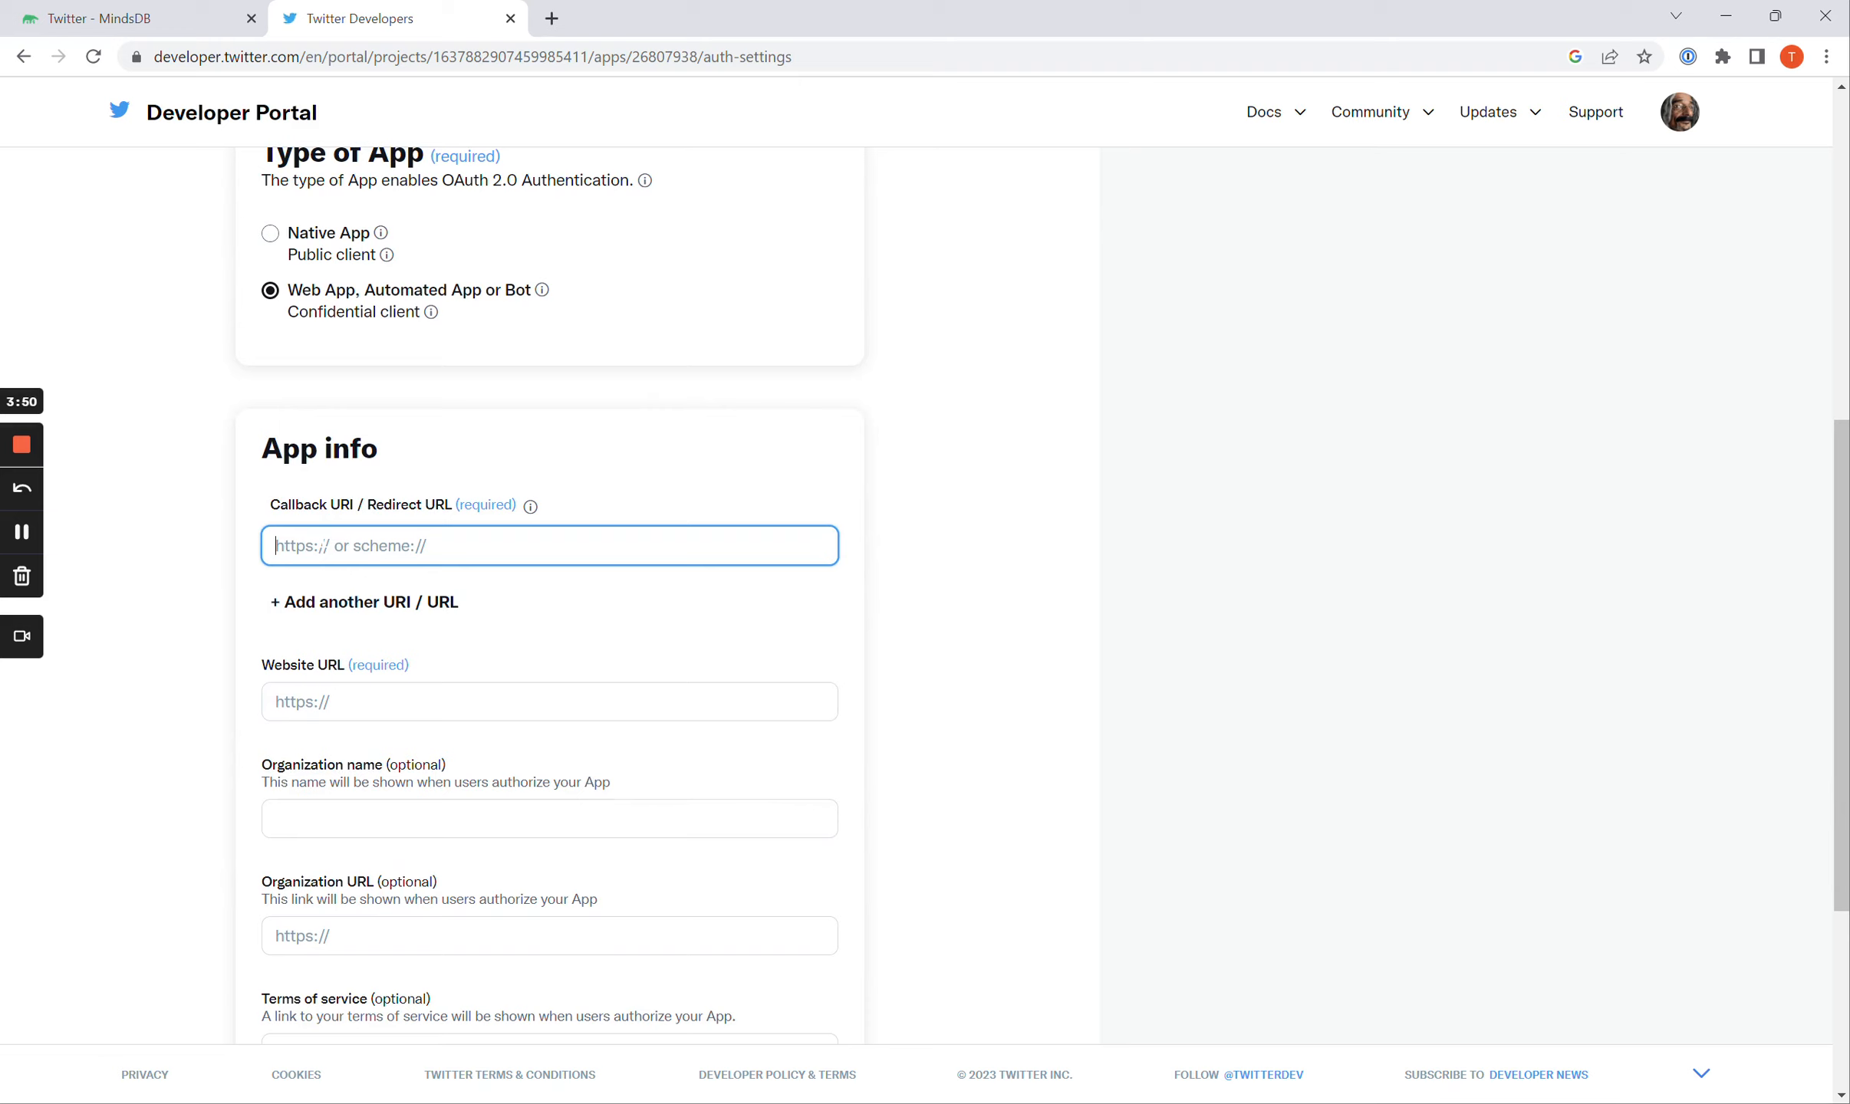
{"action": "type", "text": "https://docs.mindsdb.com/data-integrations/twitter"}
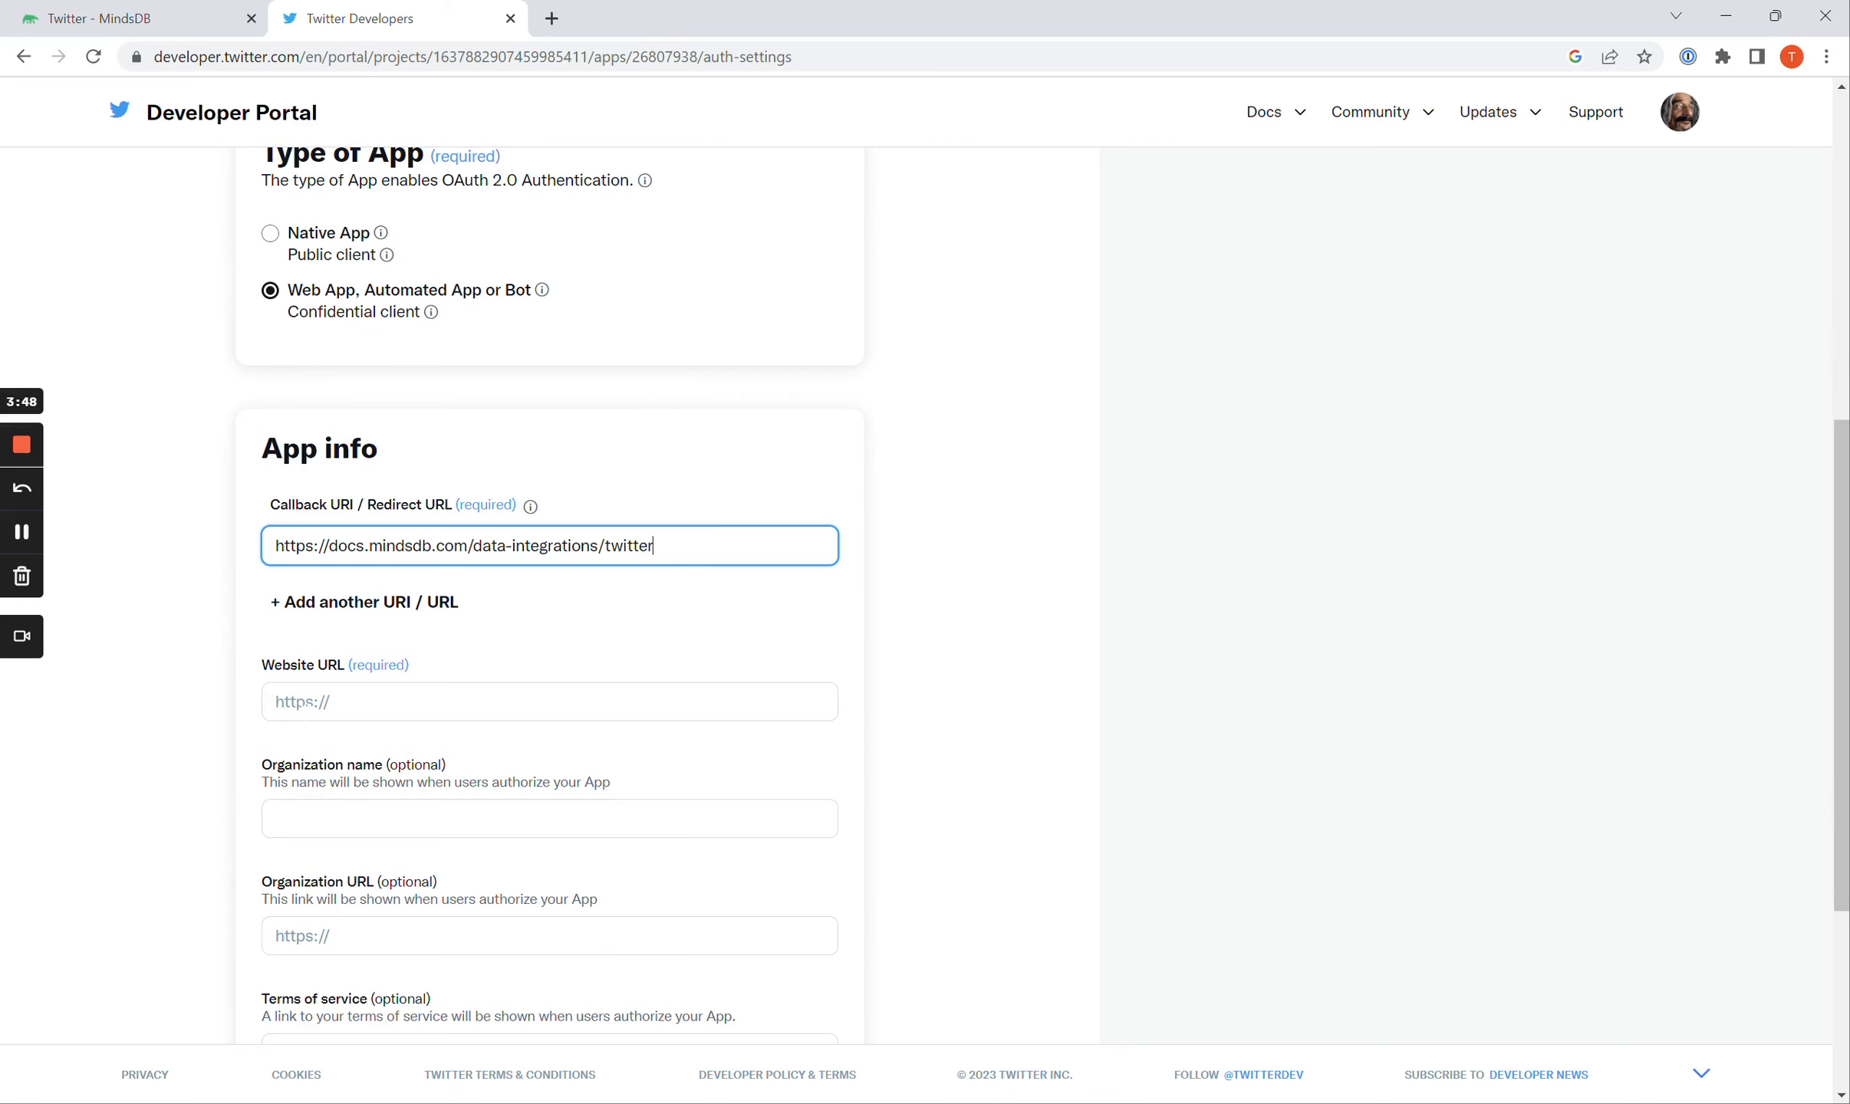
{"action": "left_click", "coordinate": [306, 706]}
{"action": "type", "text": "https://docs.mindsdb.com/data-integrations/twitter"}
{"action": "left_click", "coordinate": [220, 725]}
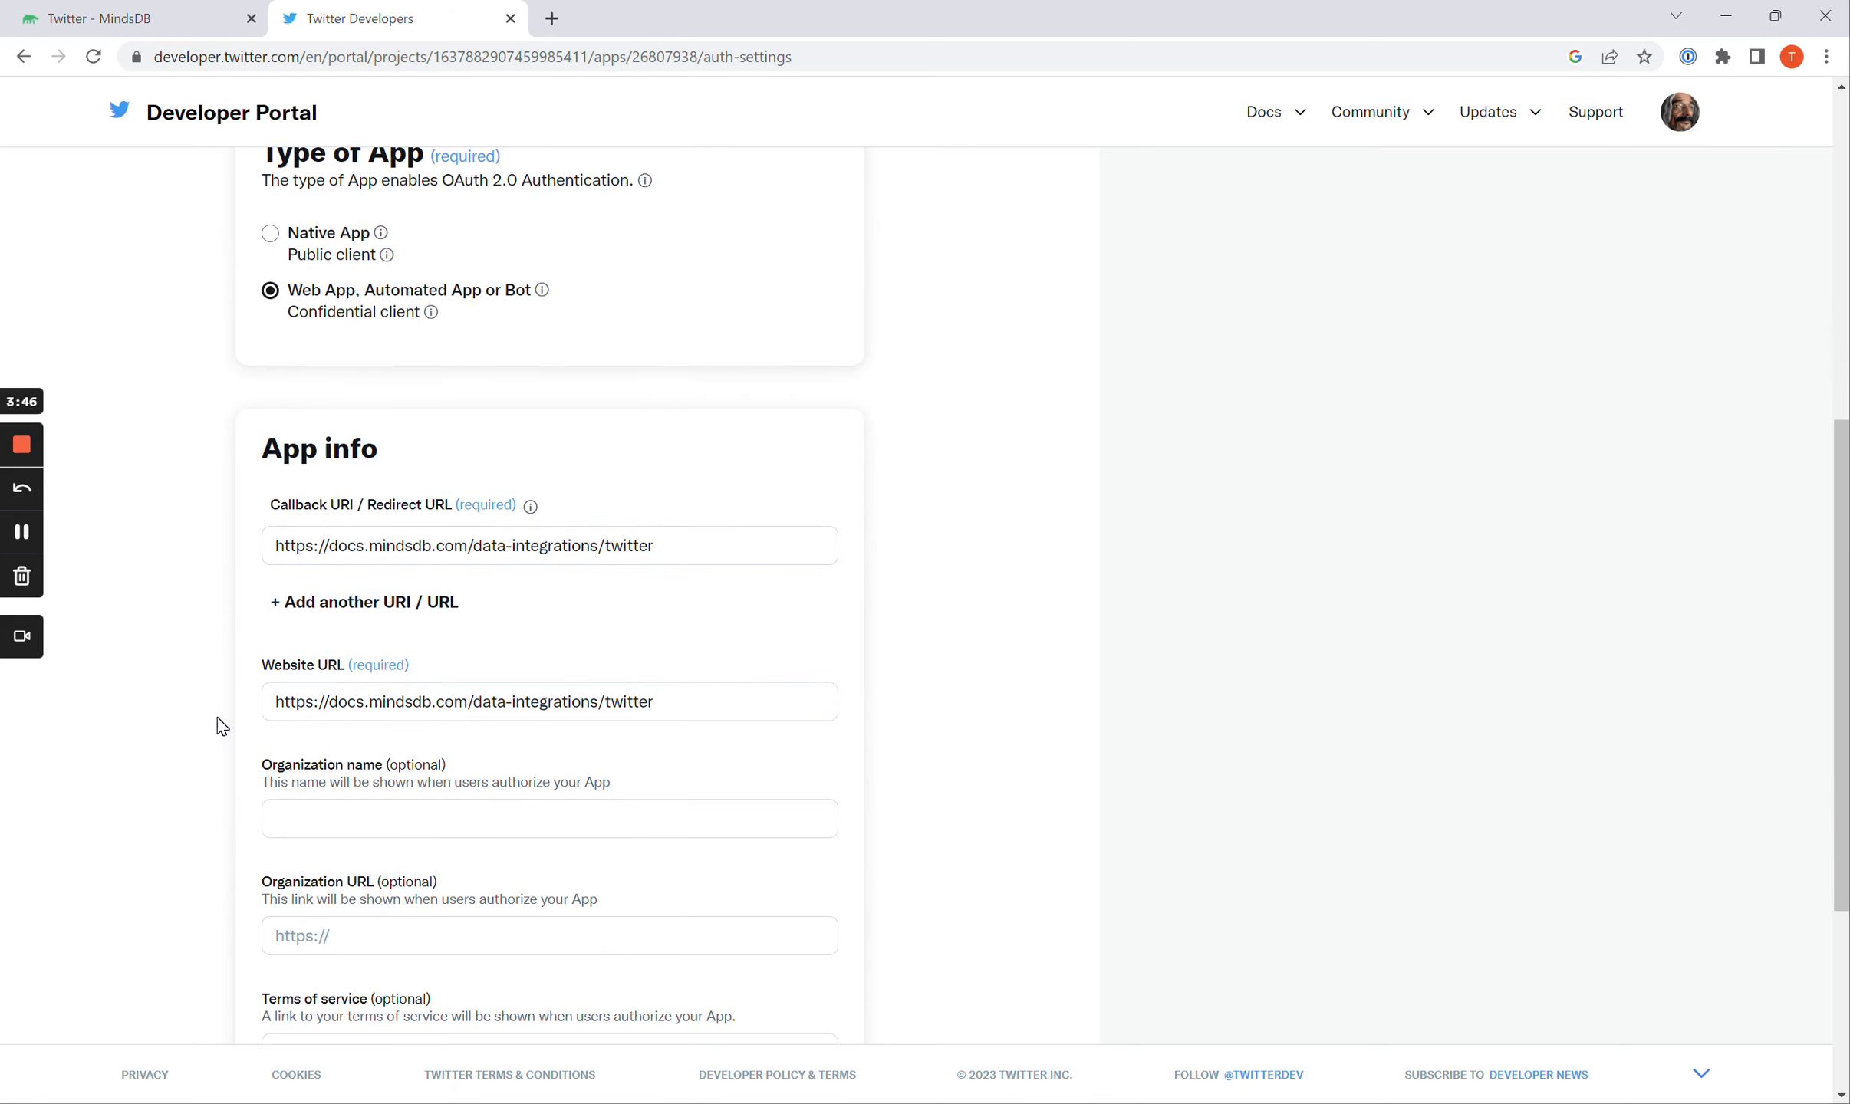
- Save the user authentication settings without the optional fields and confirm the permission change
{"action": "scroll", "coordinate": [221, 725], "scroll_direction": "down", "scroll_amount": 5}
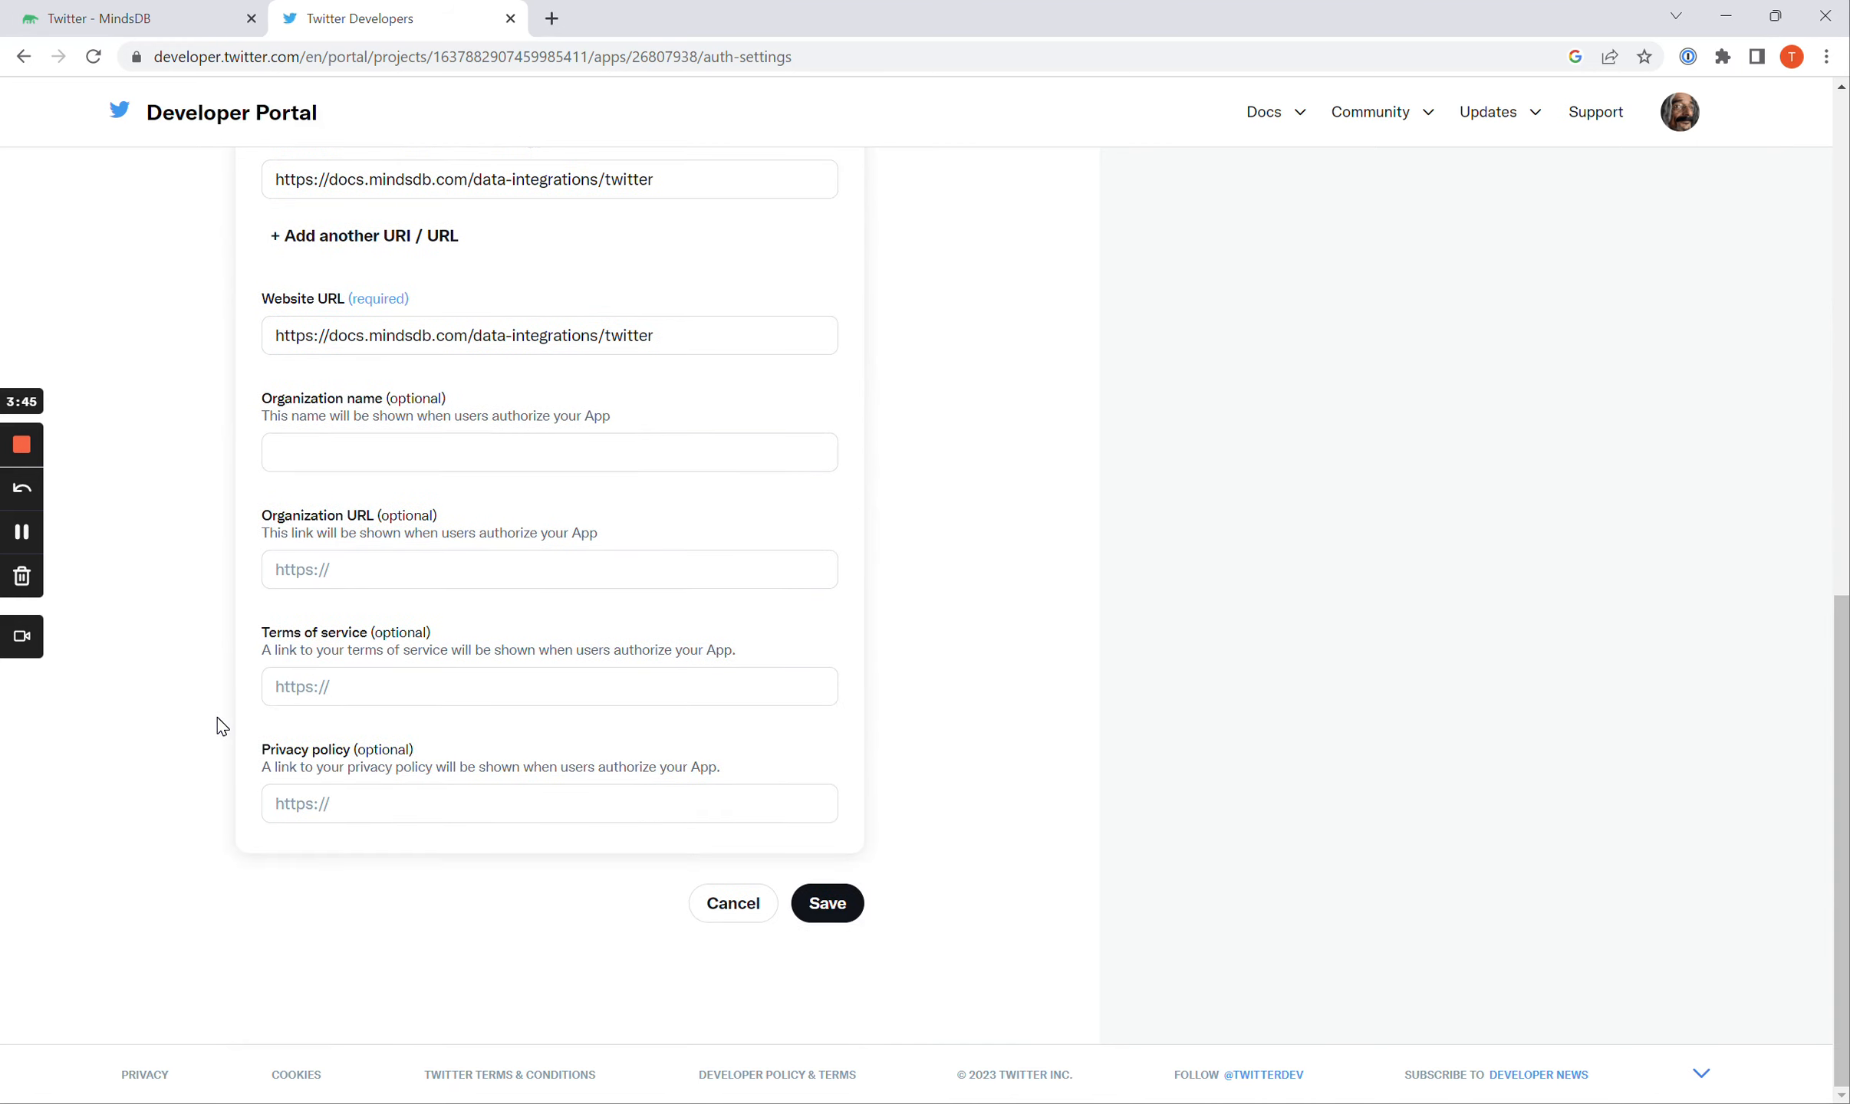
{"action": "left_click", "coordinate": [822, 904]}
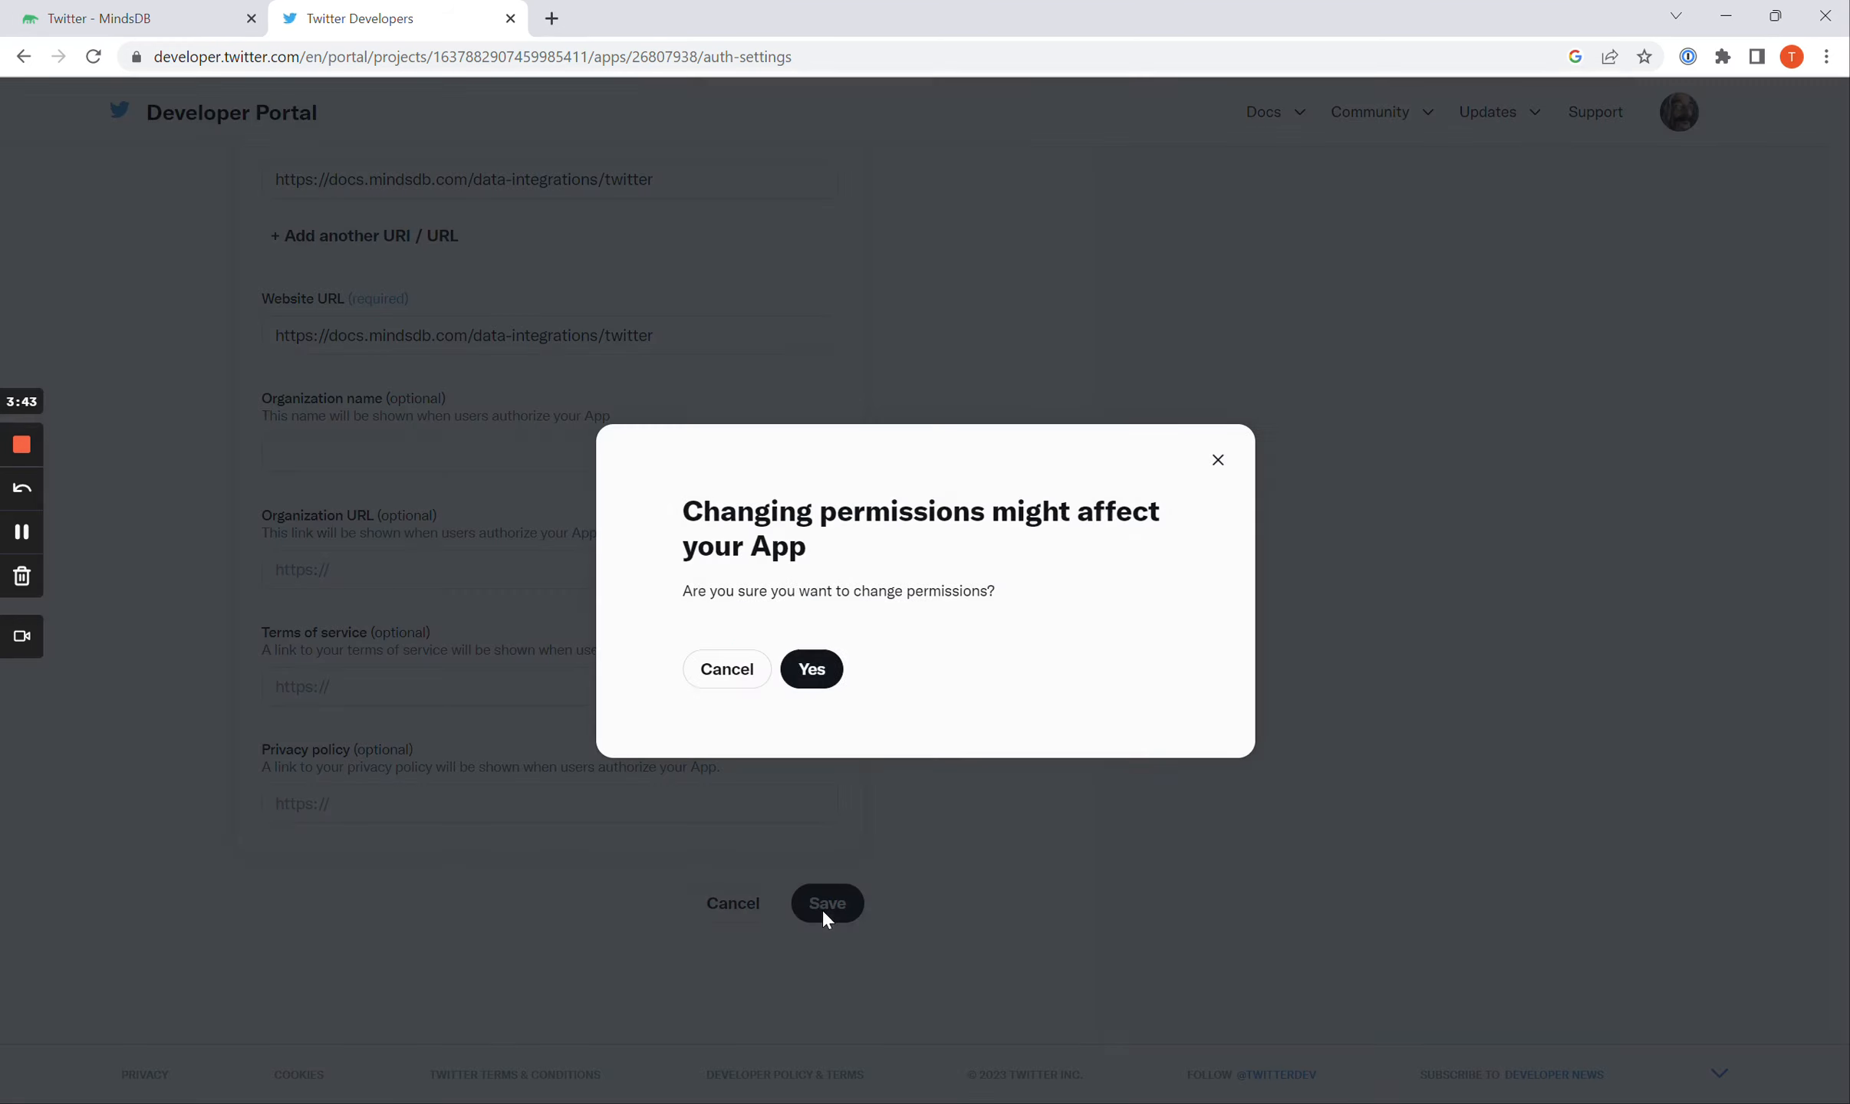
{"action": "left_click", "coordinate": [816, 679]}
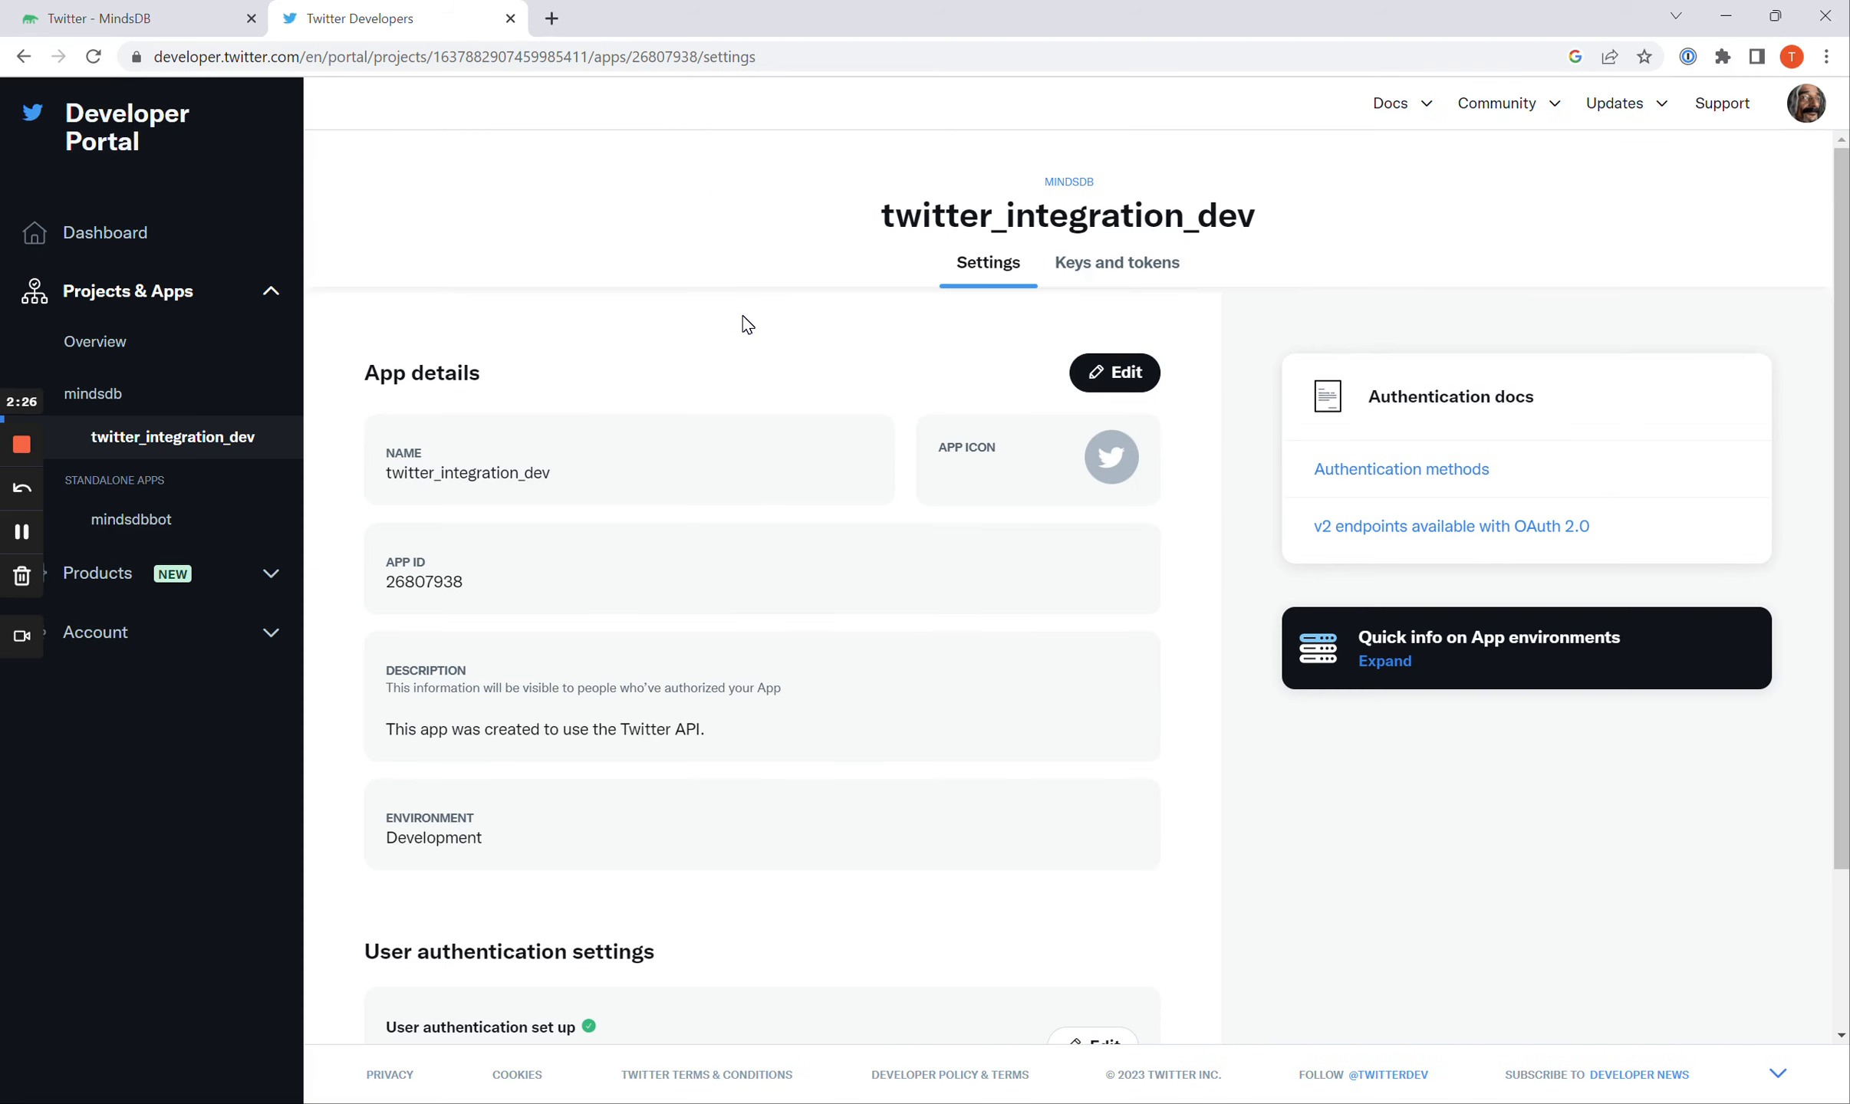
- Open the keys and tokens of the twitter_integration_dev app and go to its authentication tokens
{"action": "left_click", "coordinate": [1101, 266]}
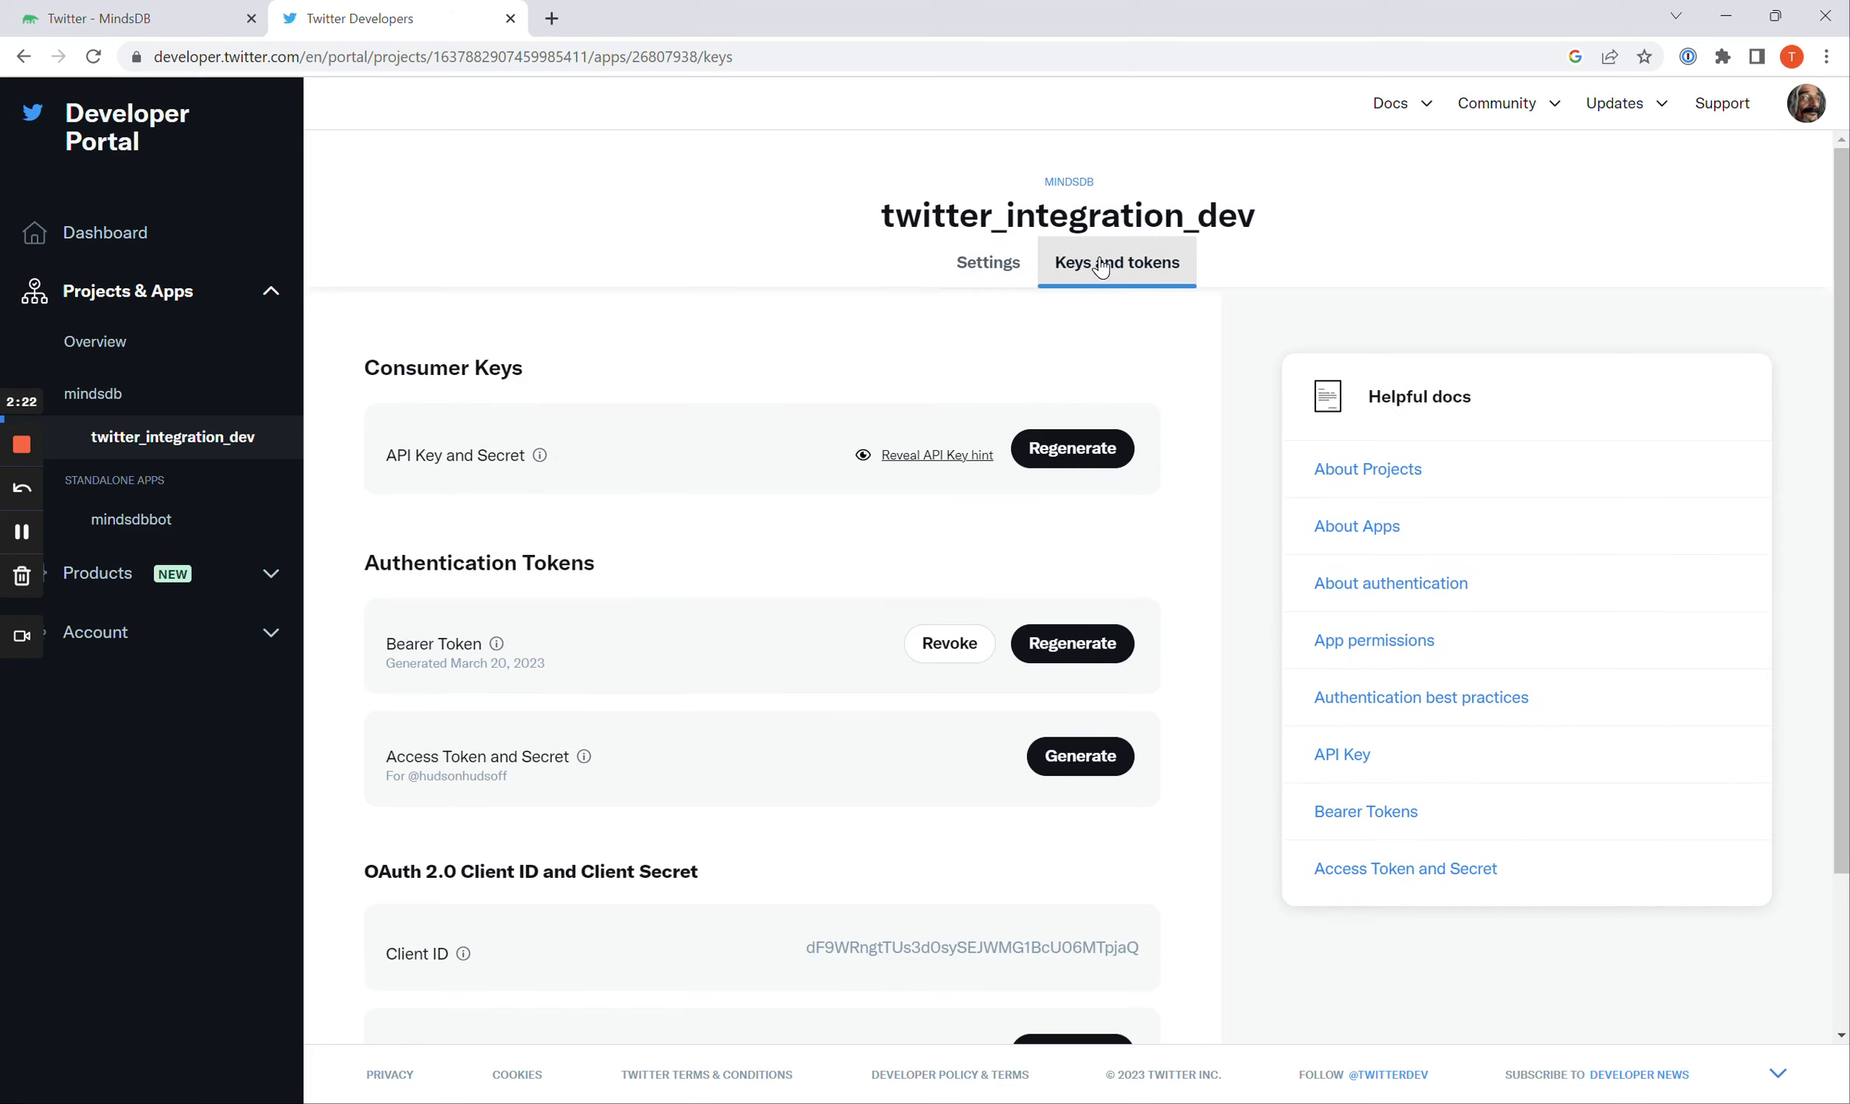
{"action": "scroll", "coordinate": [715, 352], "scroll_direction": "down", "scroll_amount": 1}
{"action": "scroll", "coordinate": [715, 353], "scroll_direction": "down", "scroll_amount": 1}
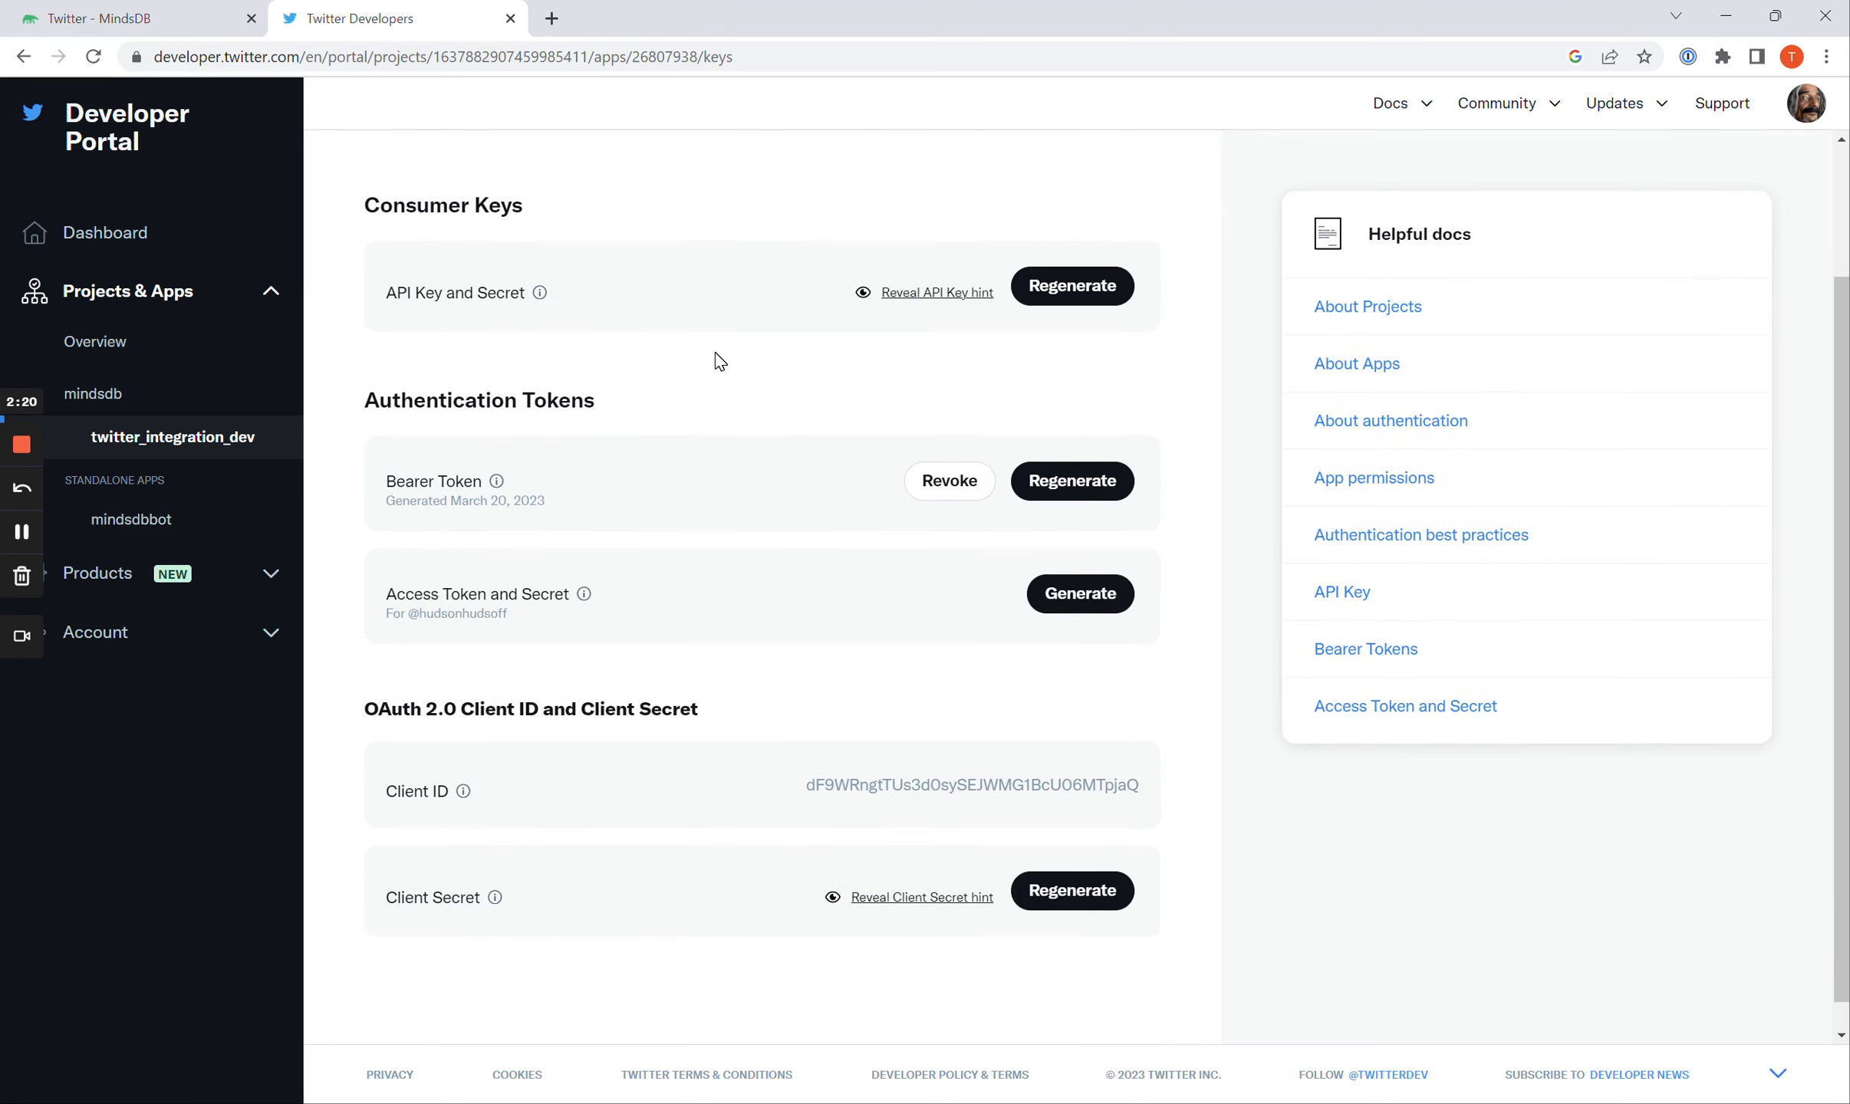